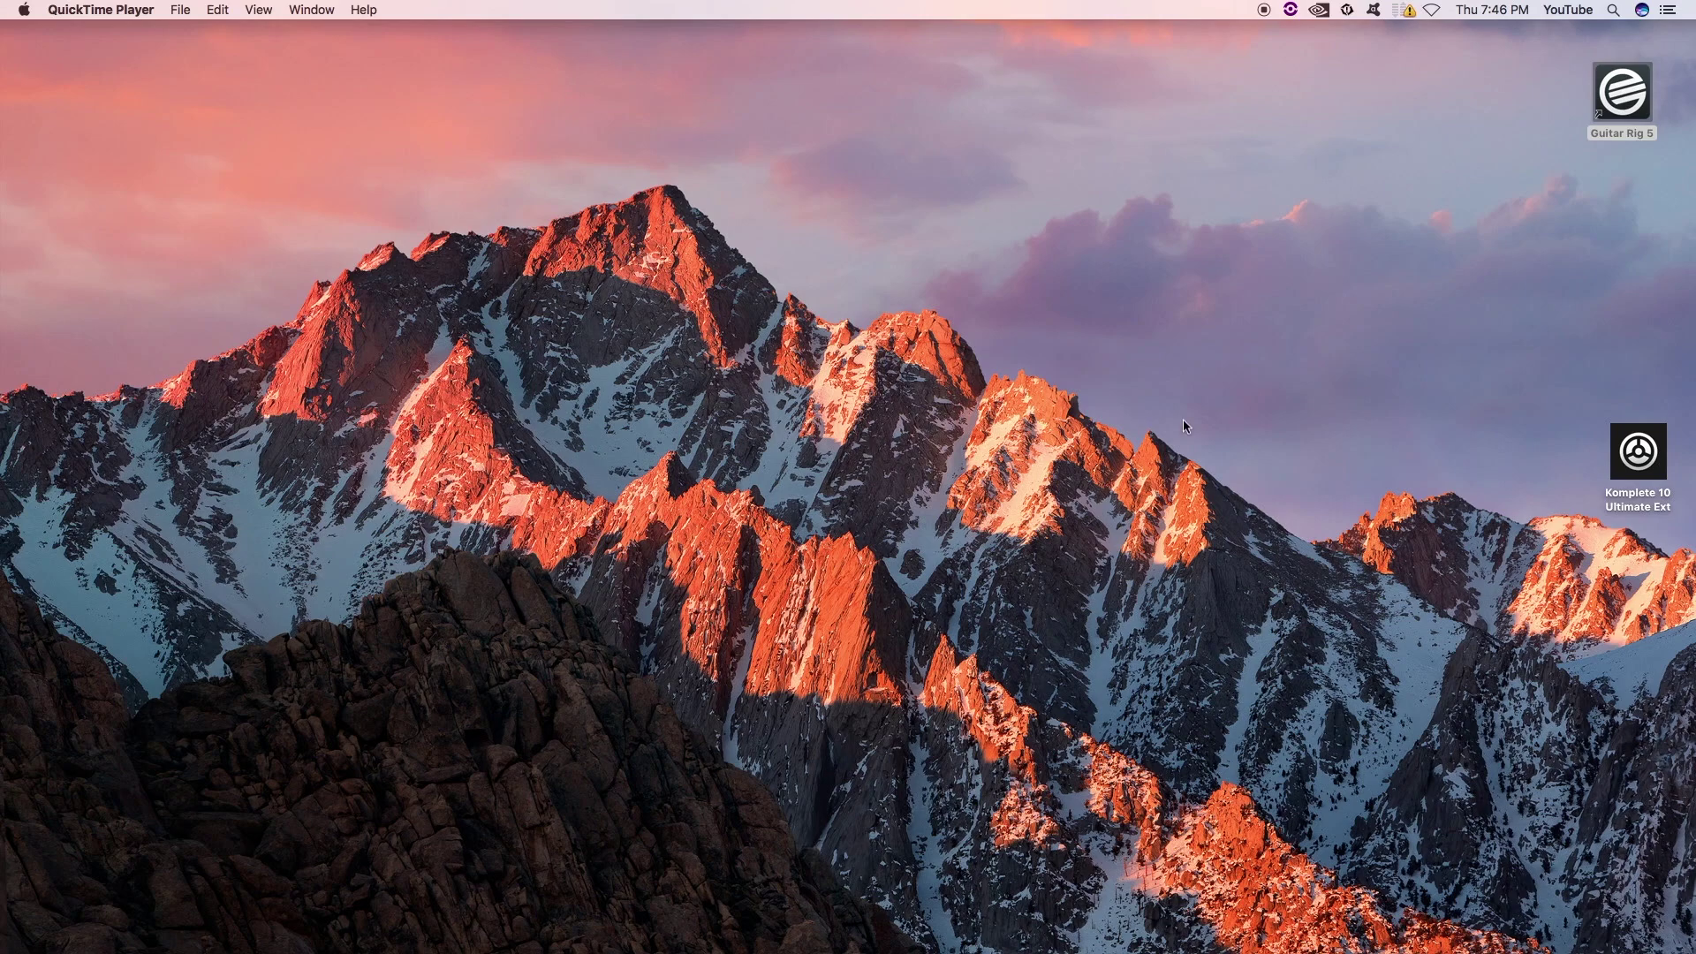
Launch Guitar Rig 5 and select the Reflektor tile under Components > Products.
double_click(1624, 110)
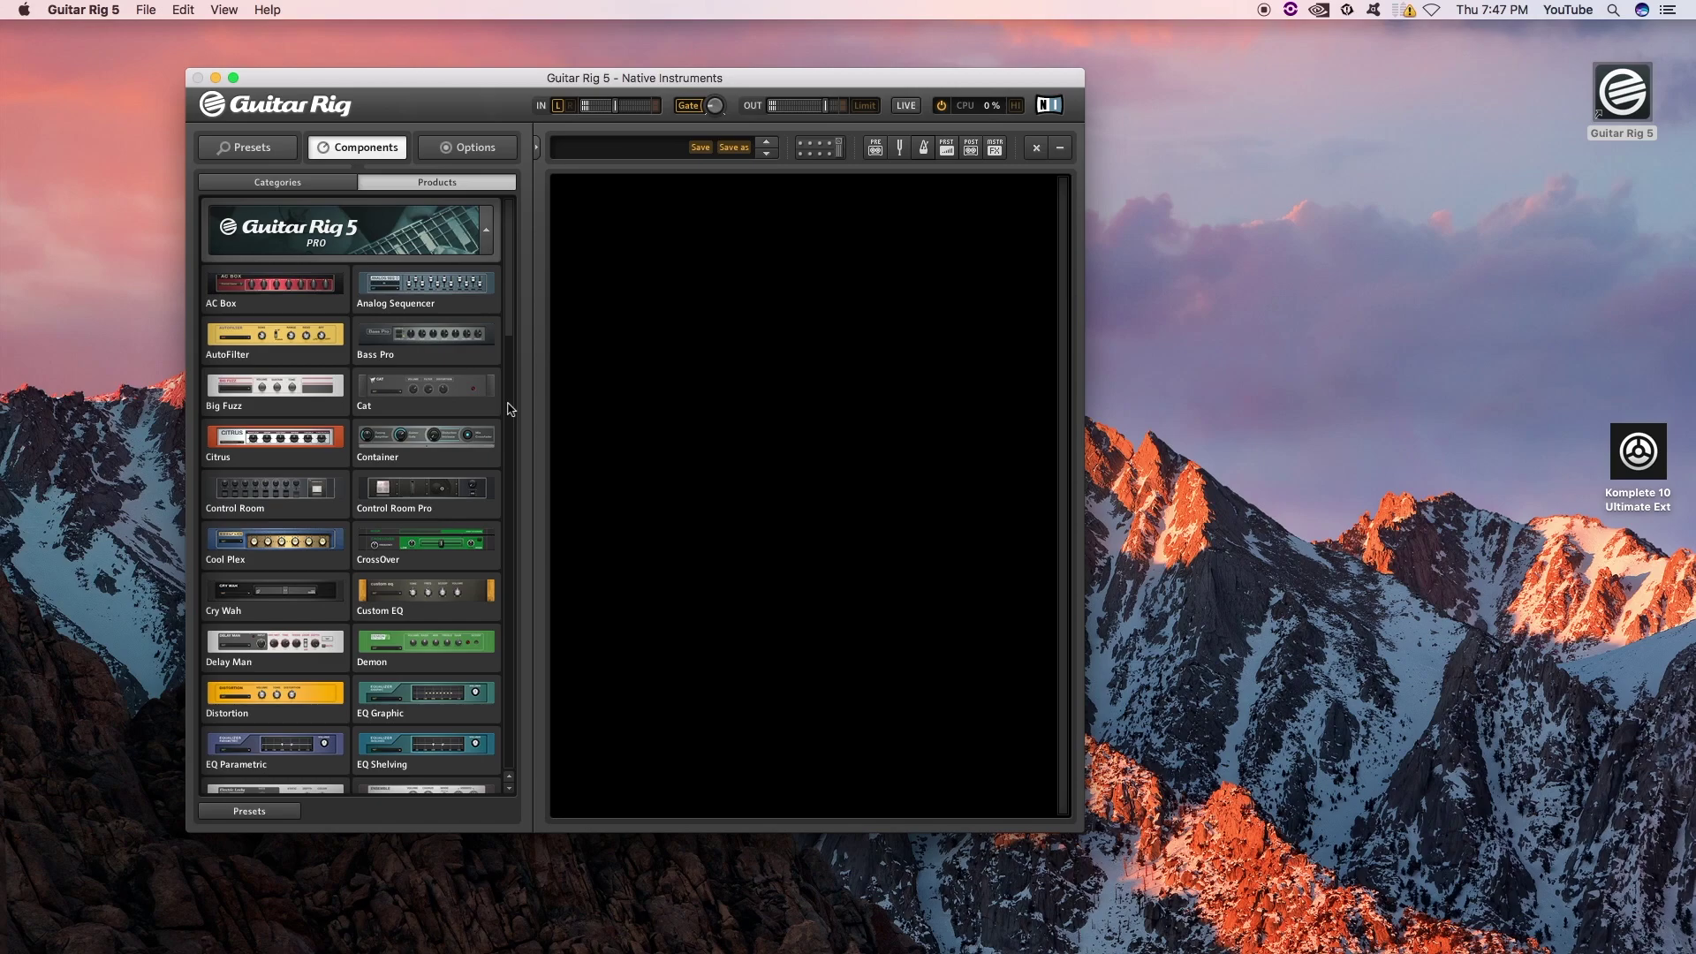
scroll(508, 409, down, 5)
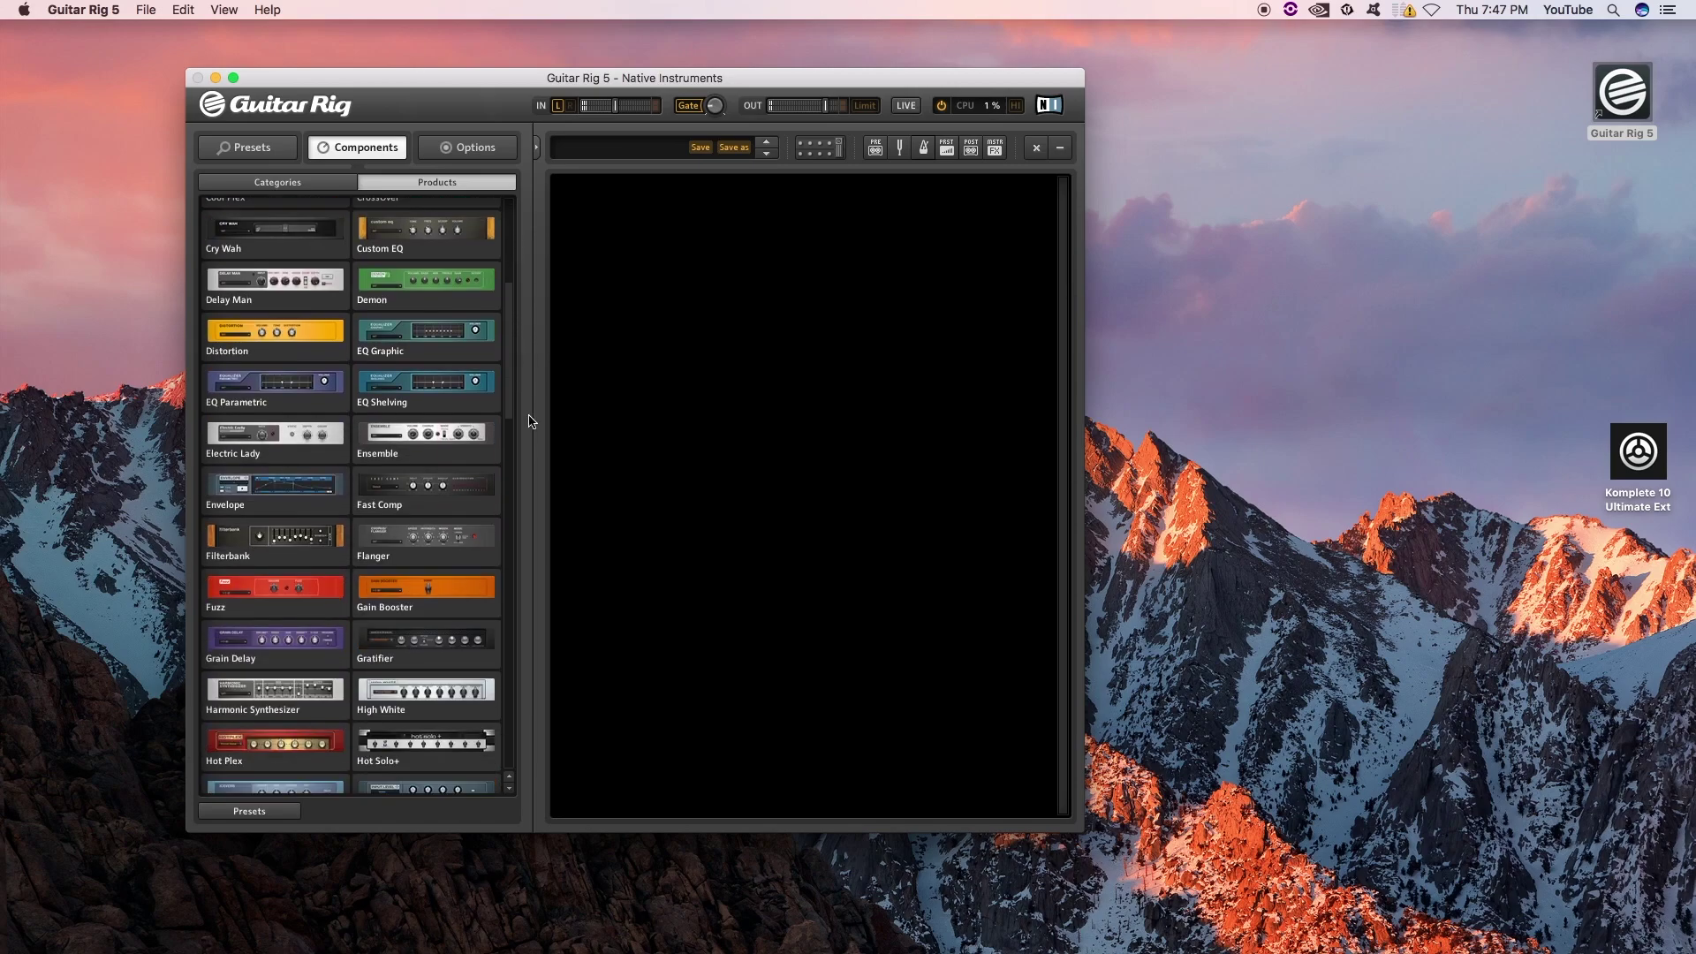
drag(527, 421, 536, 802)
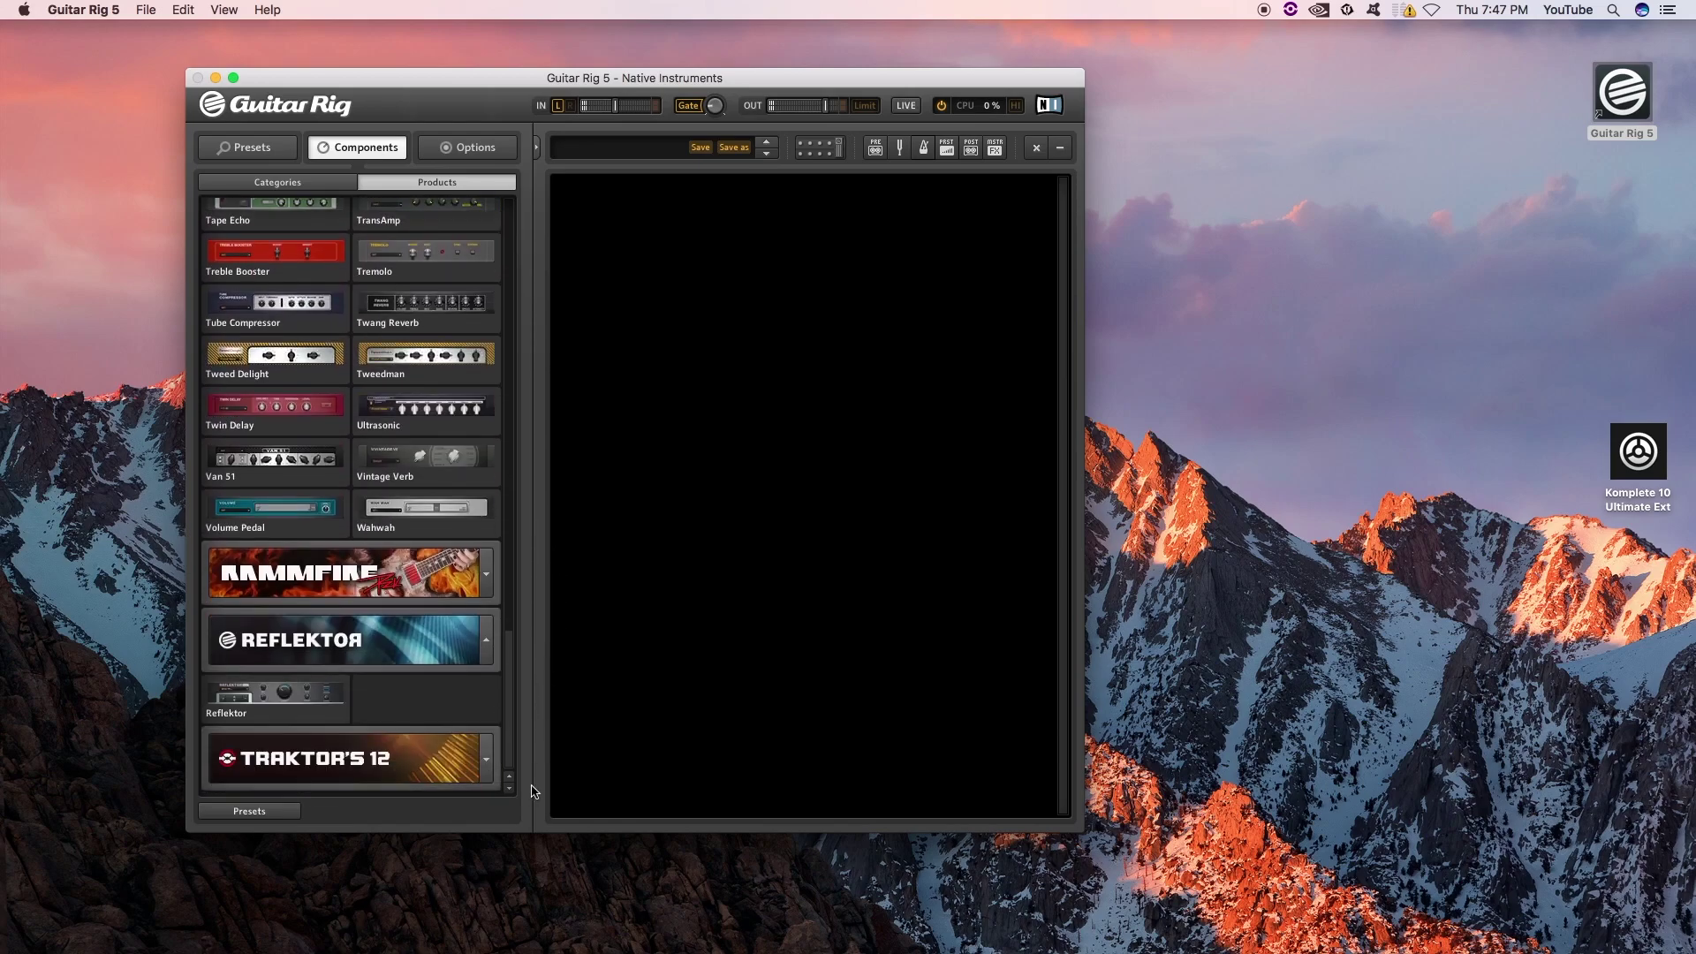
click(290, 700)
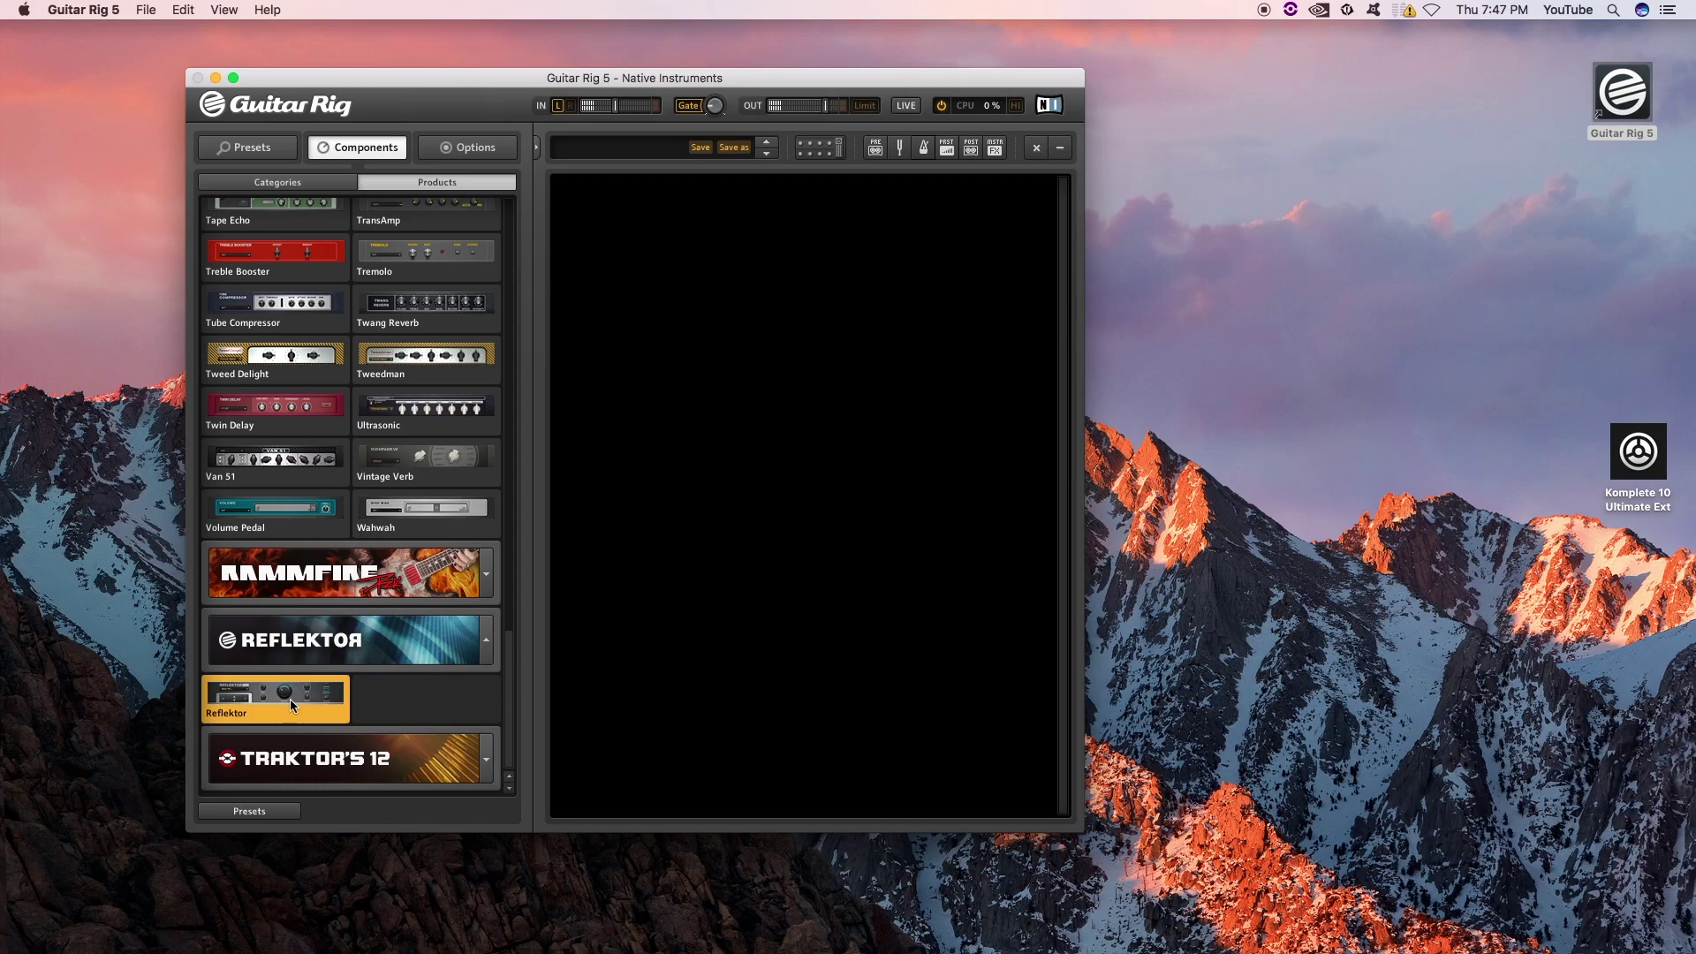
Add Reflektor to the rack with the Airy Vocals preset and expand it to show the room photo.
click(289, 698)
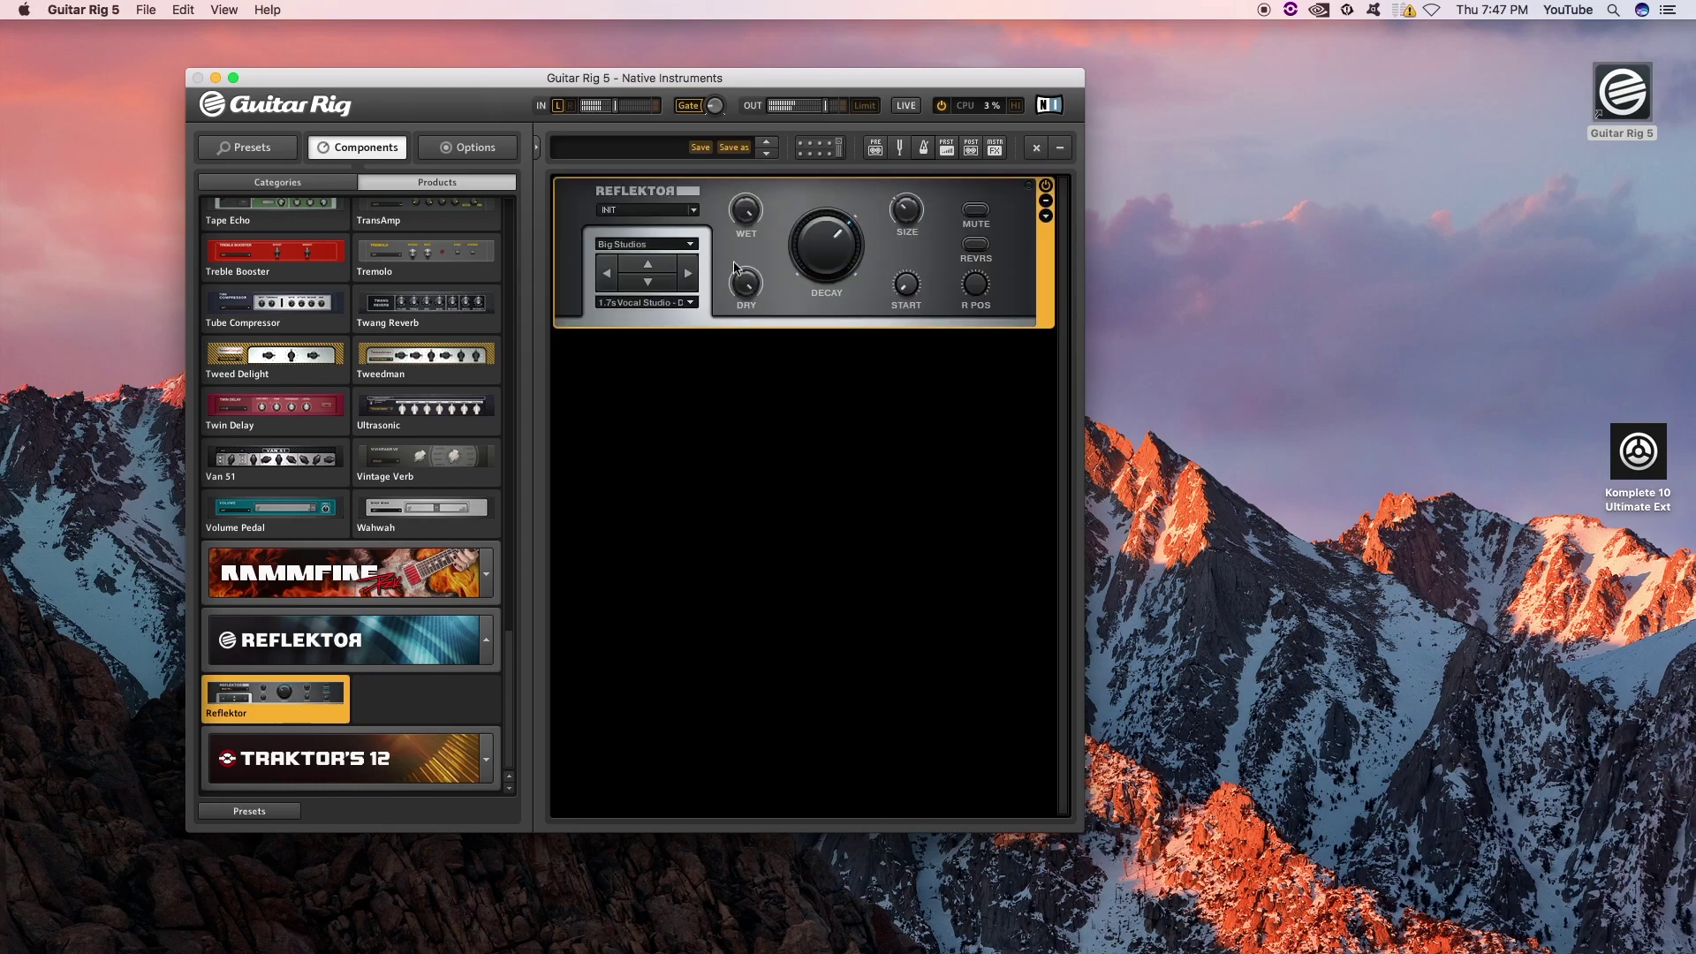
click(696, 212)
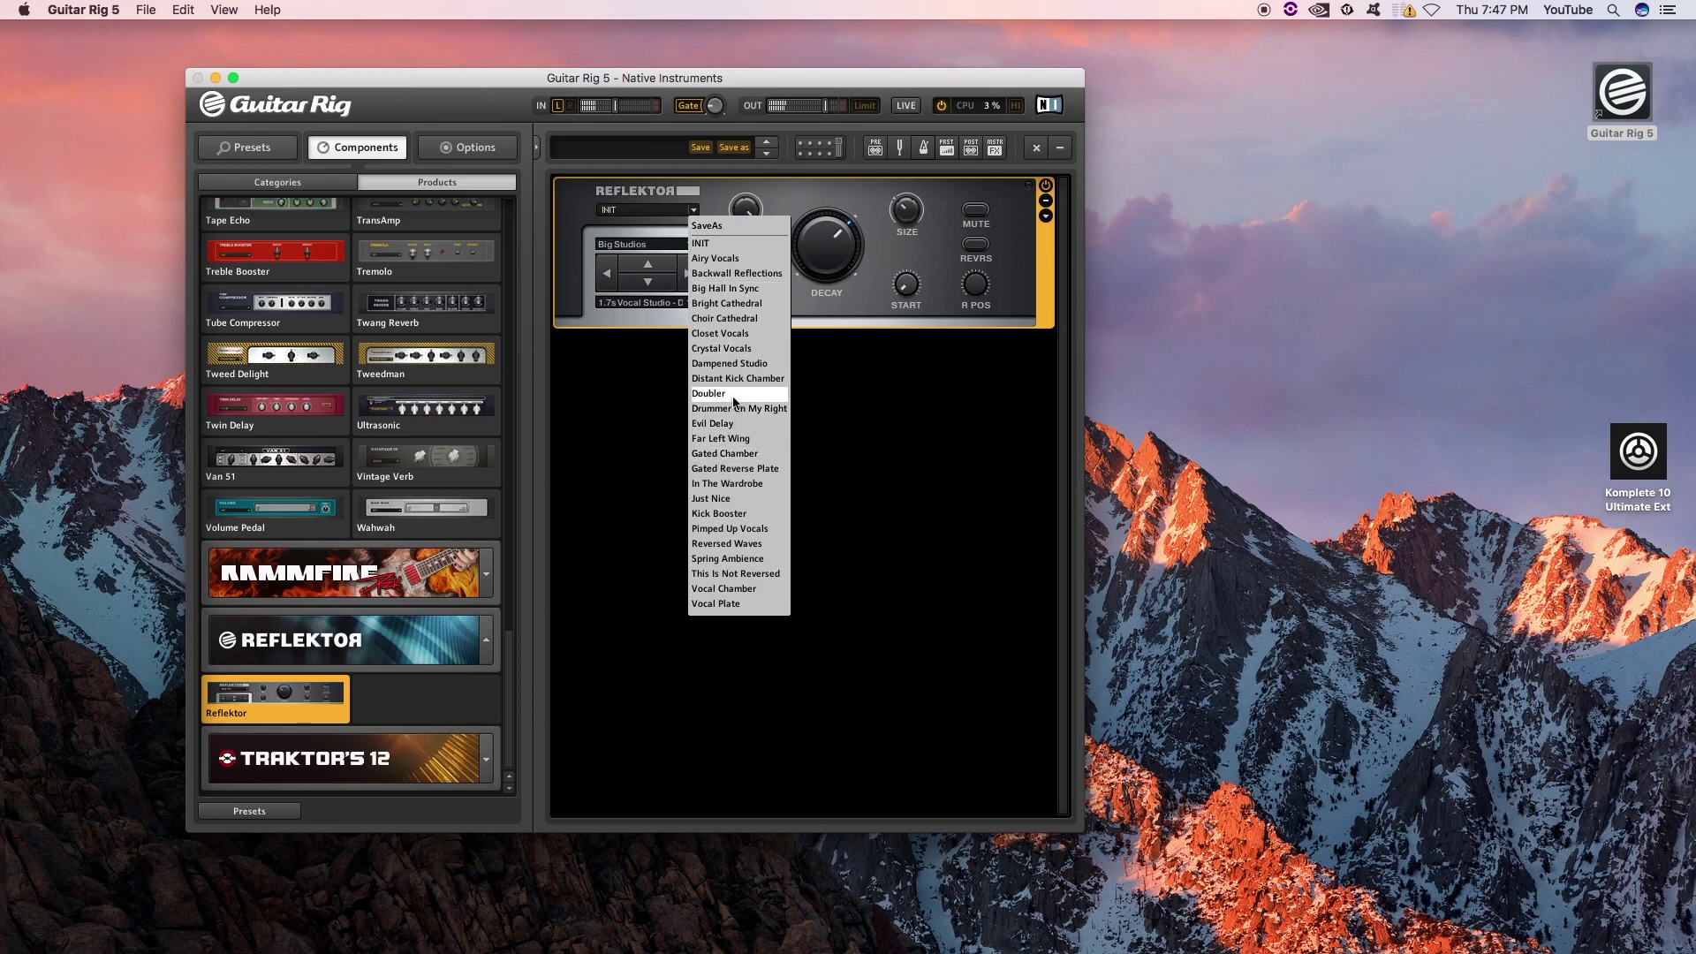
click(720, 259)
click(1048, 215)
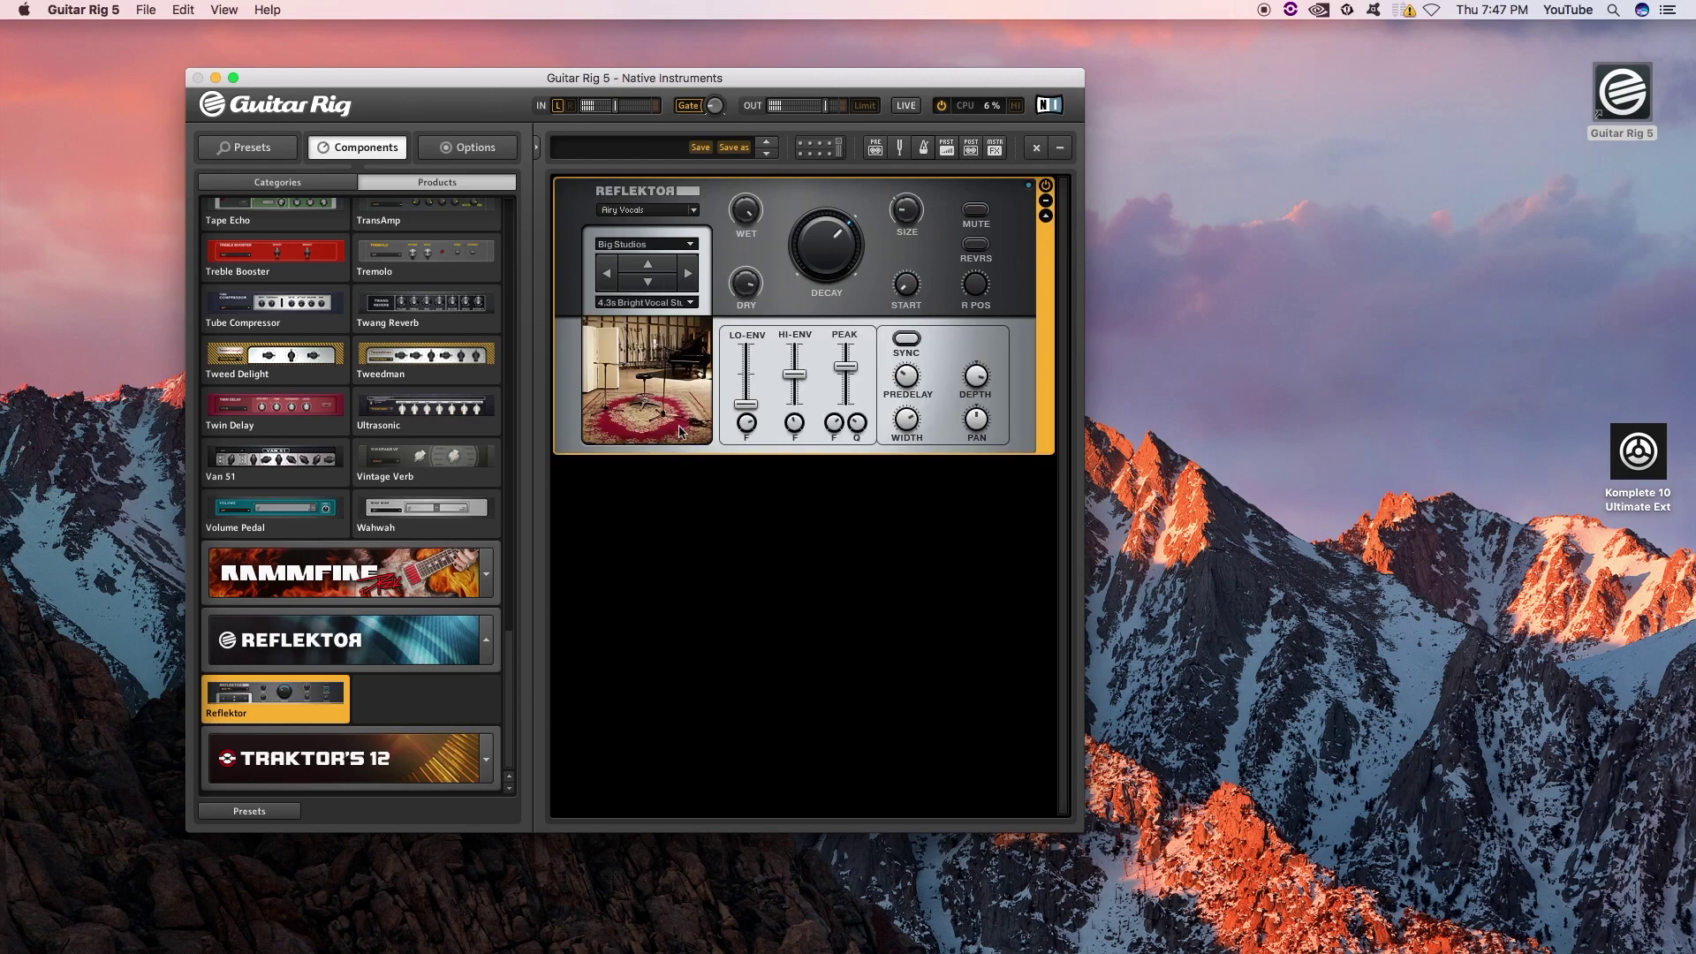
Step the impulse to Medium Ambiences' 0.9s Booth A, then check the IR file and folder lists.
click(688, 274)
click(687, 275)
click(688, 274)
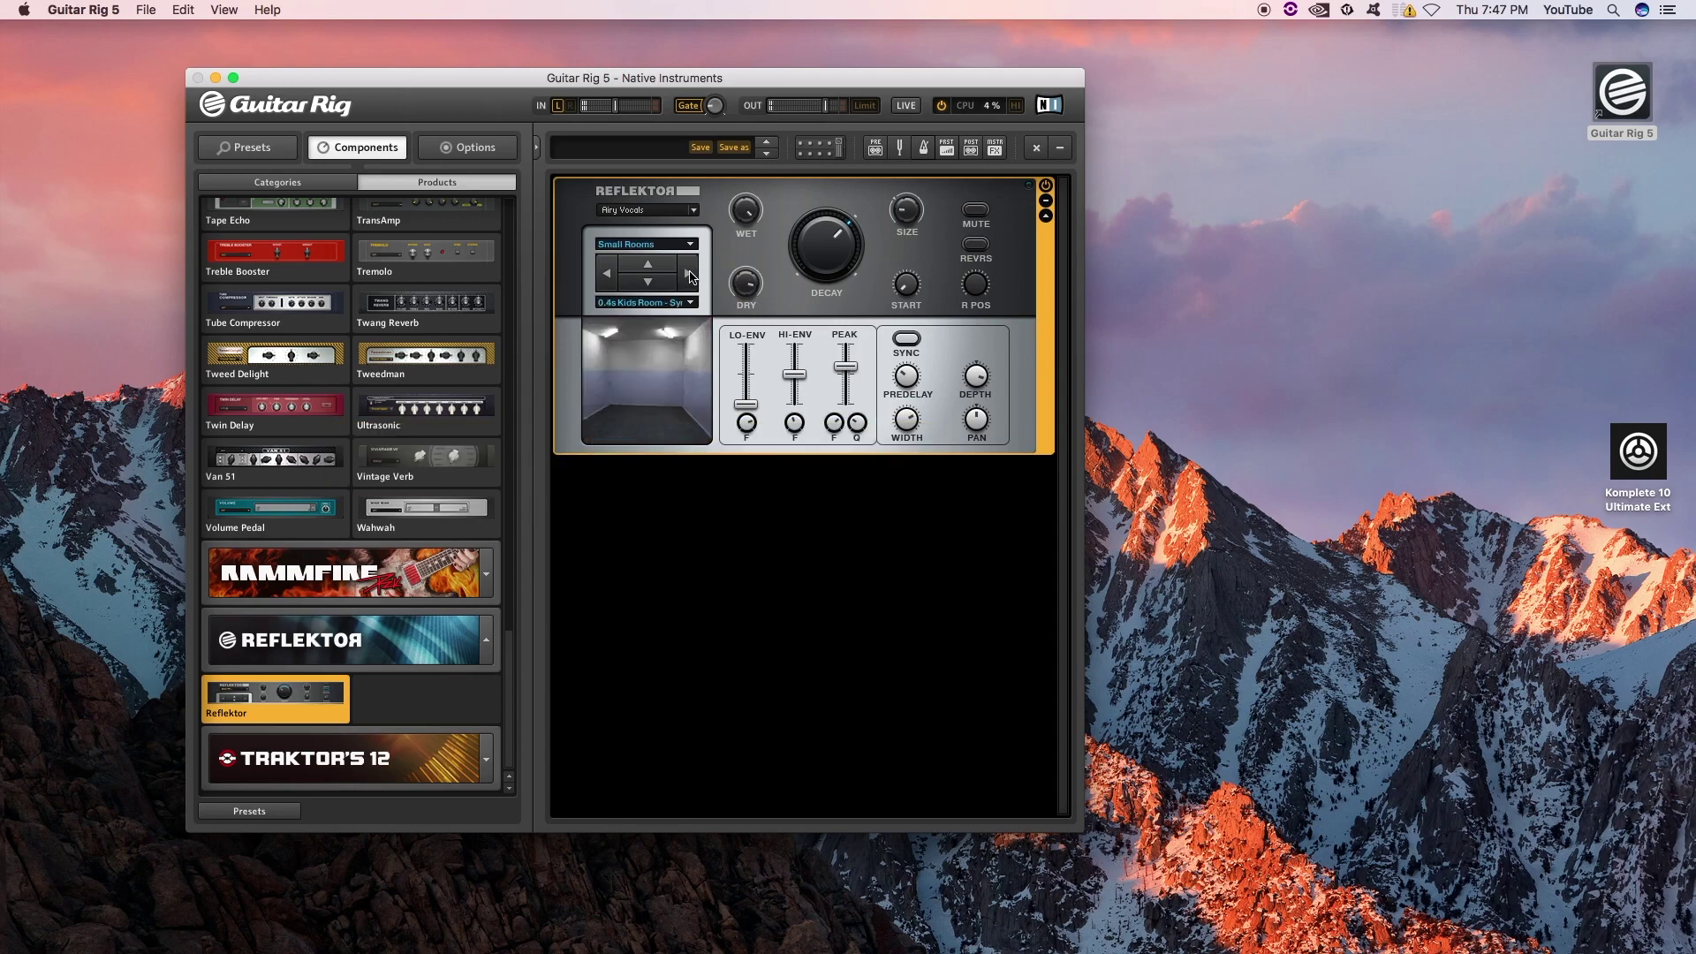
click(687, 275)
click(690, 302)
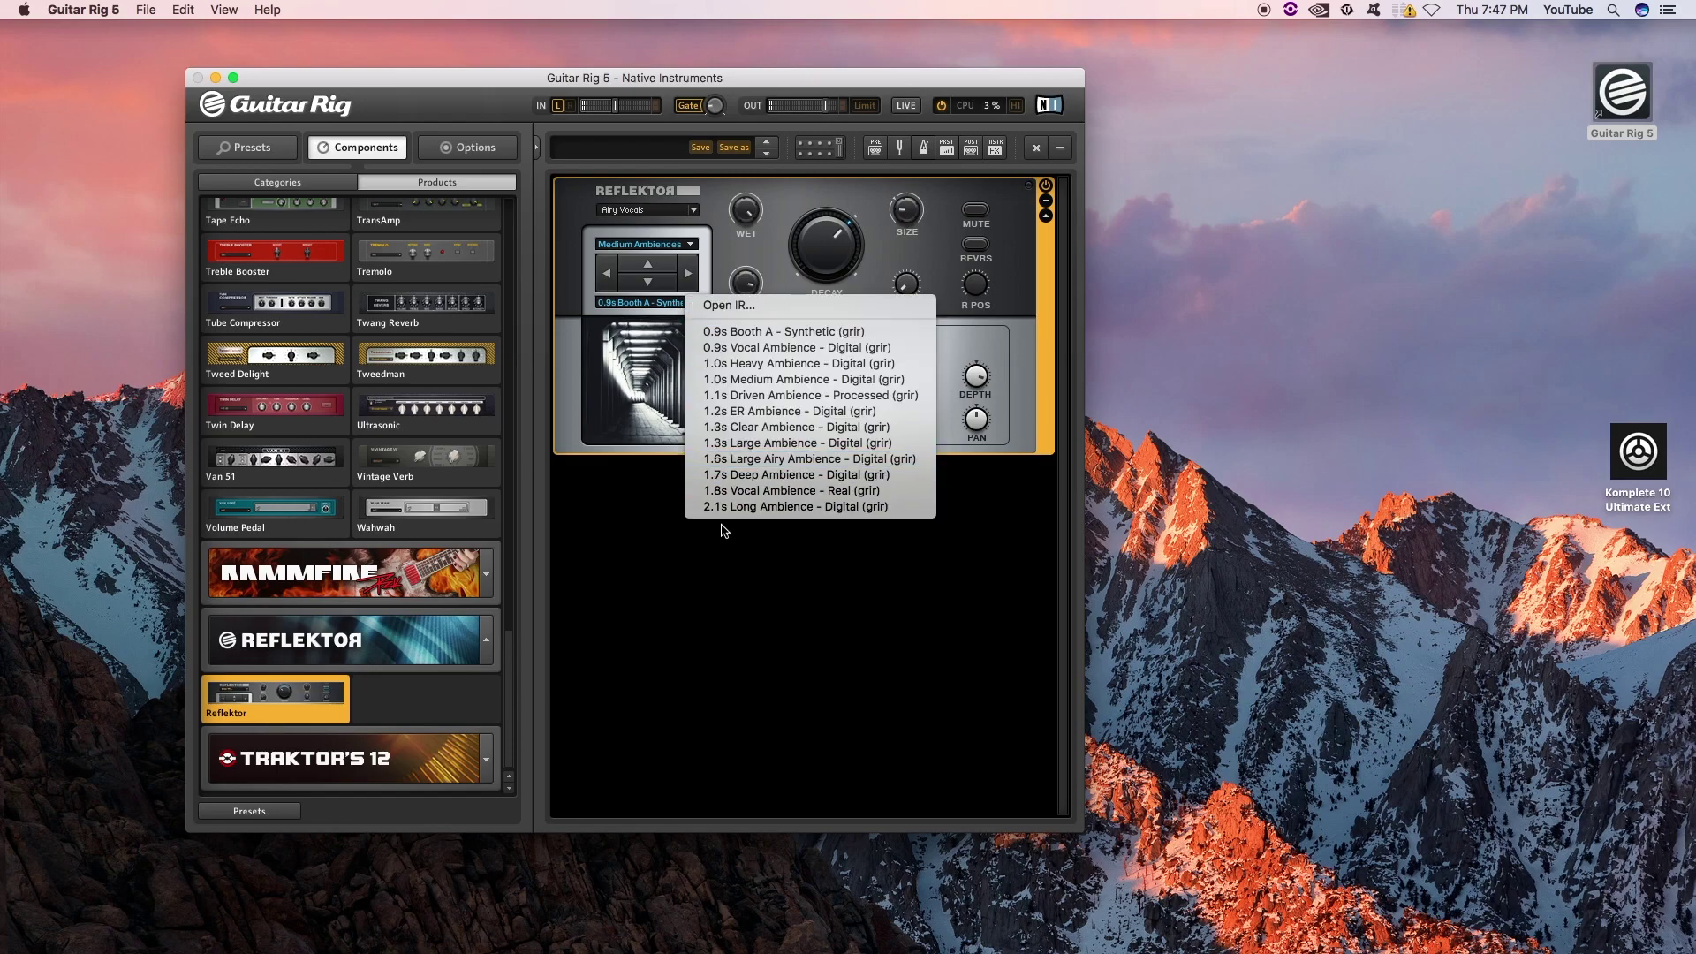
click(725, 252)
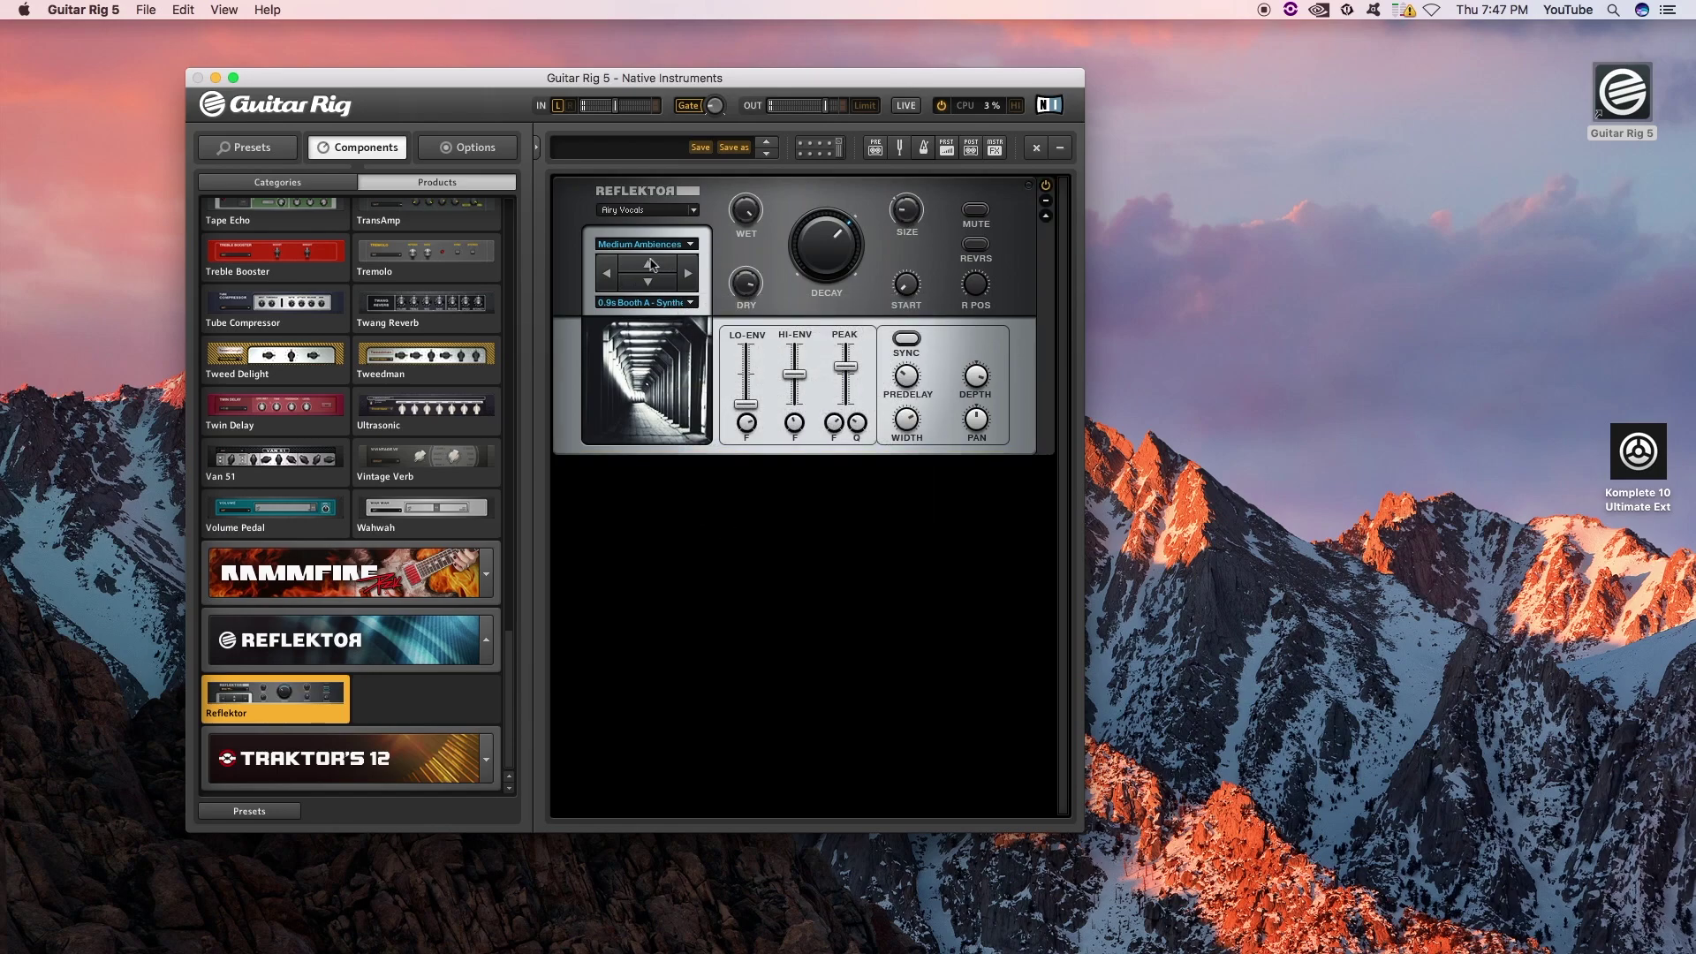
click(691, 245)
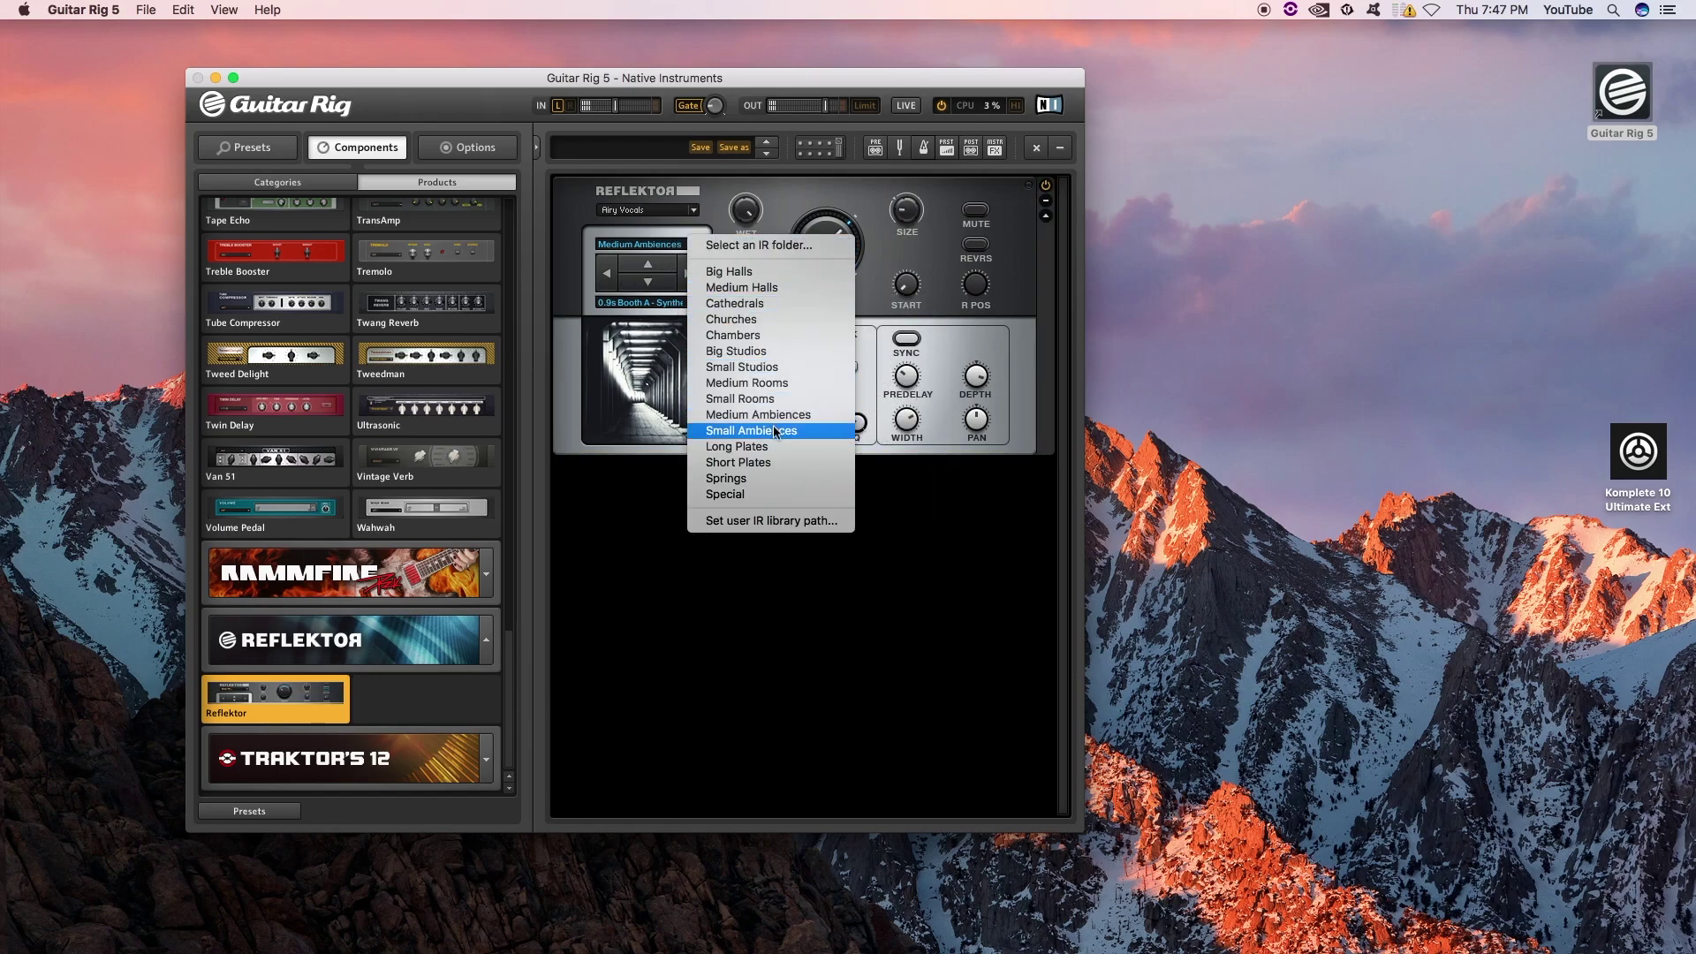
click(935, 272)
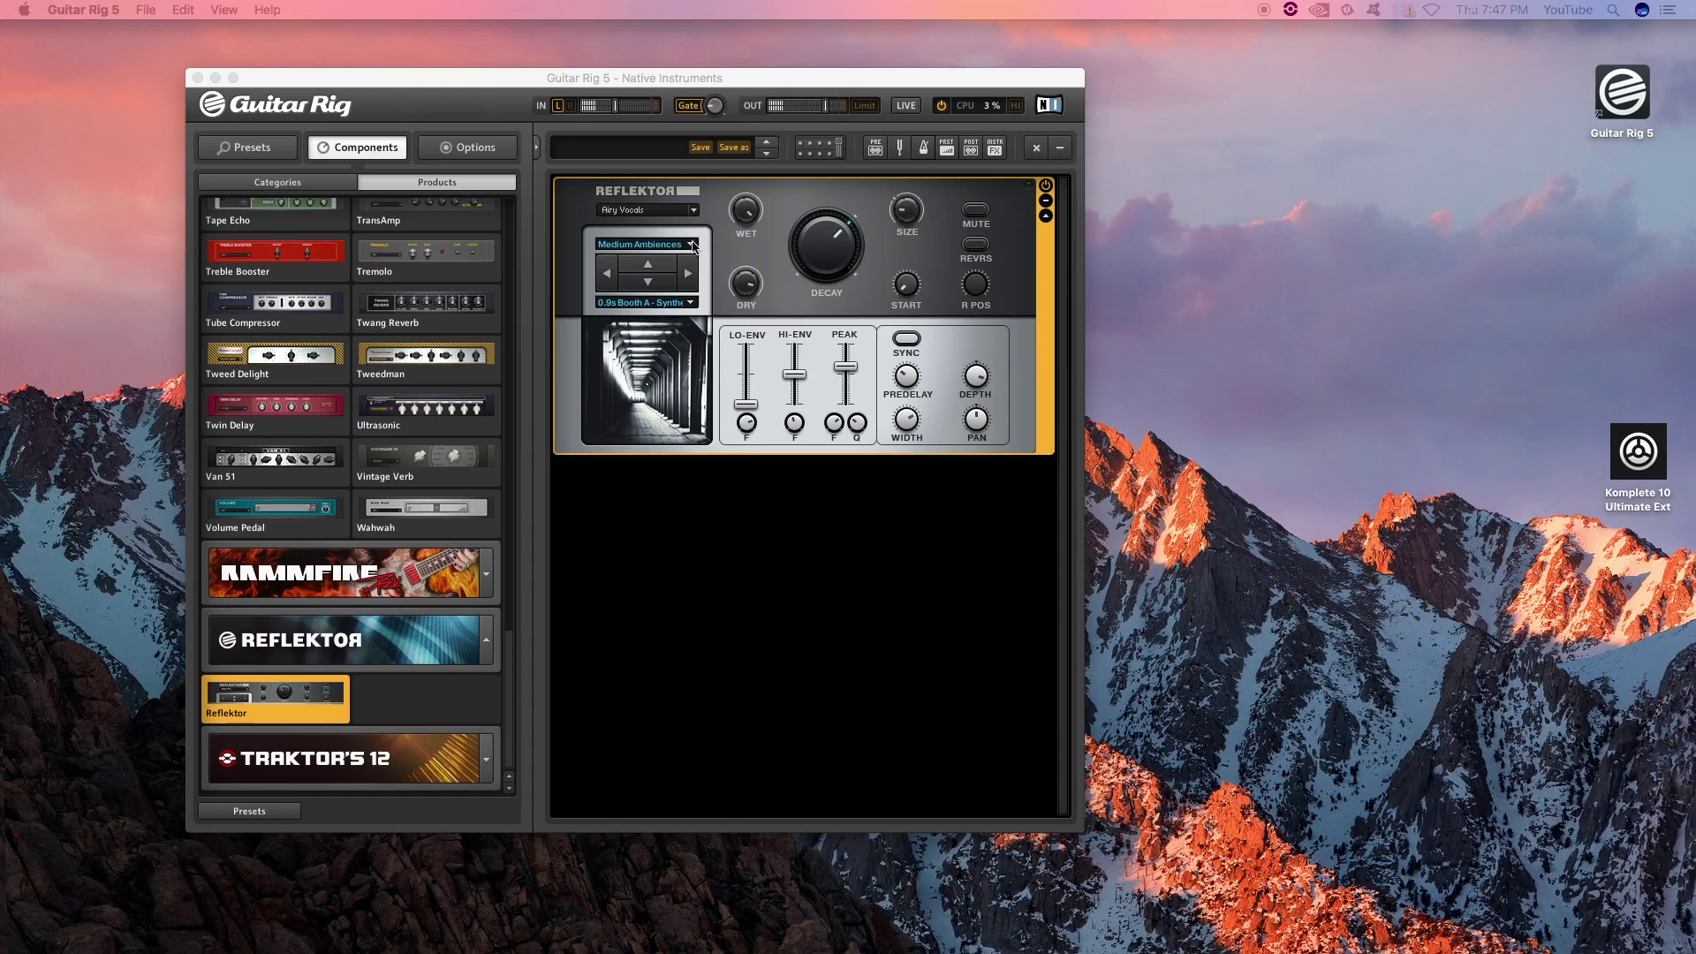
Set the user IR library path to Documents/Native Instruments/Reflektor/My IRs.
click(690, 245)
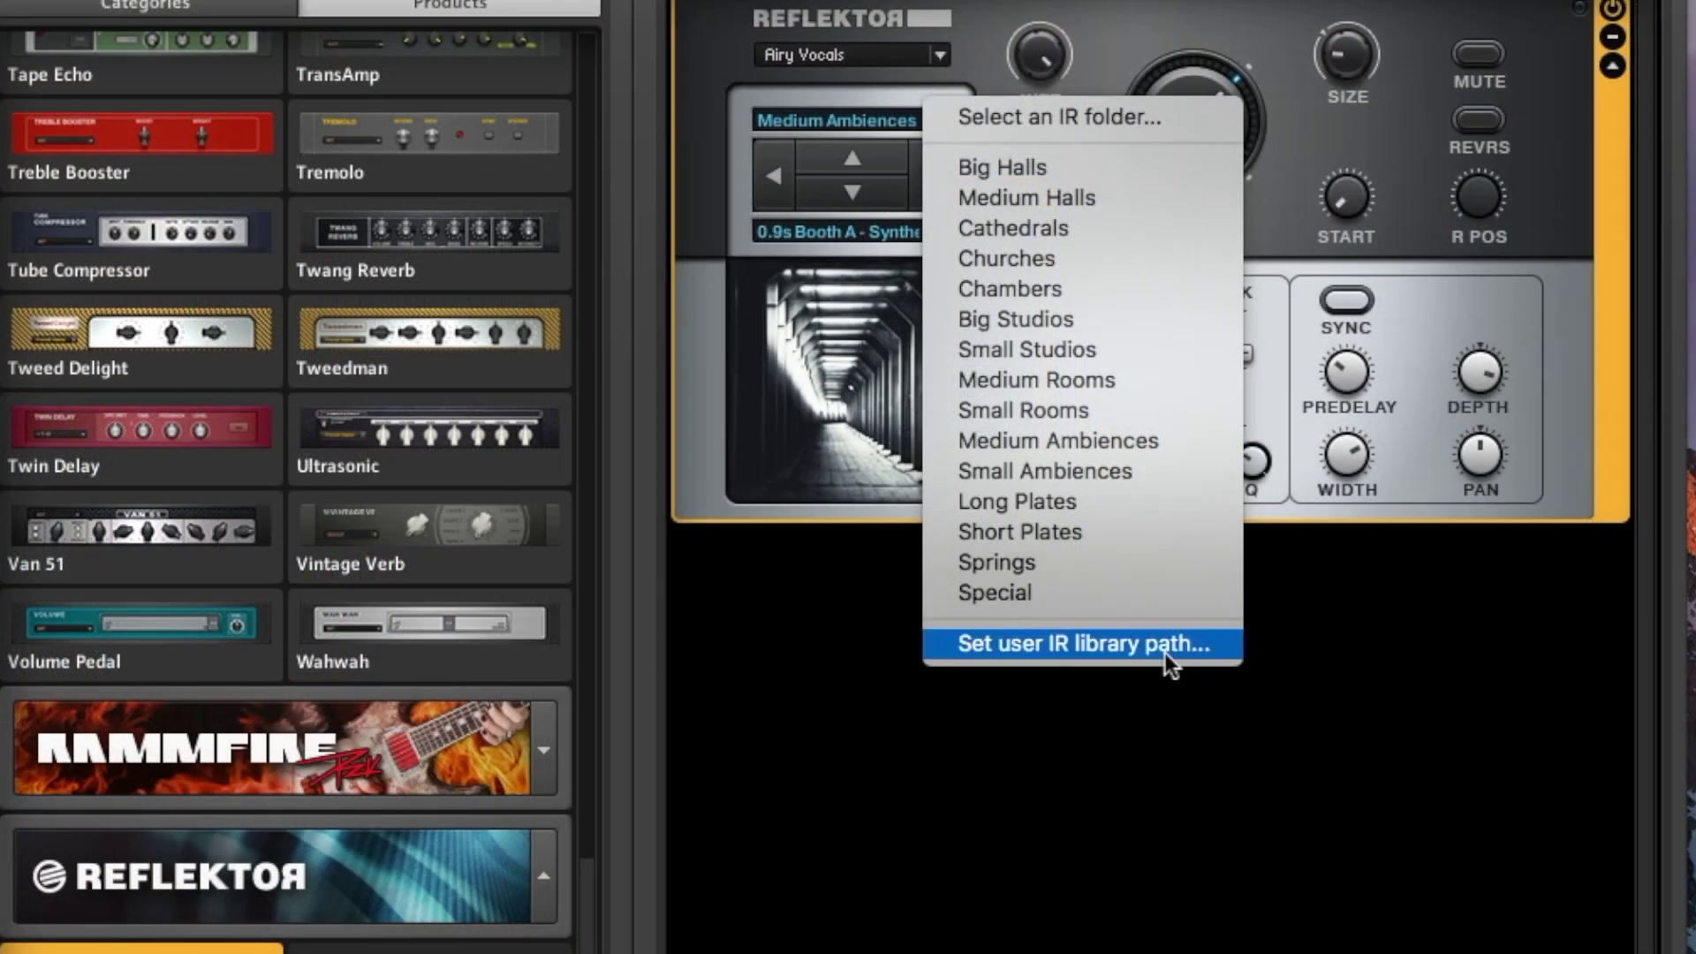
click(1166, 654)
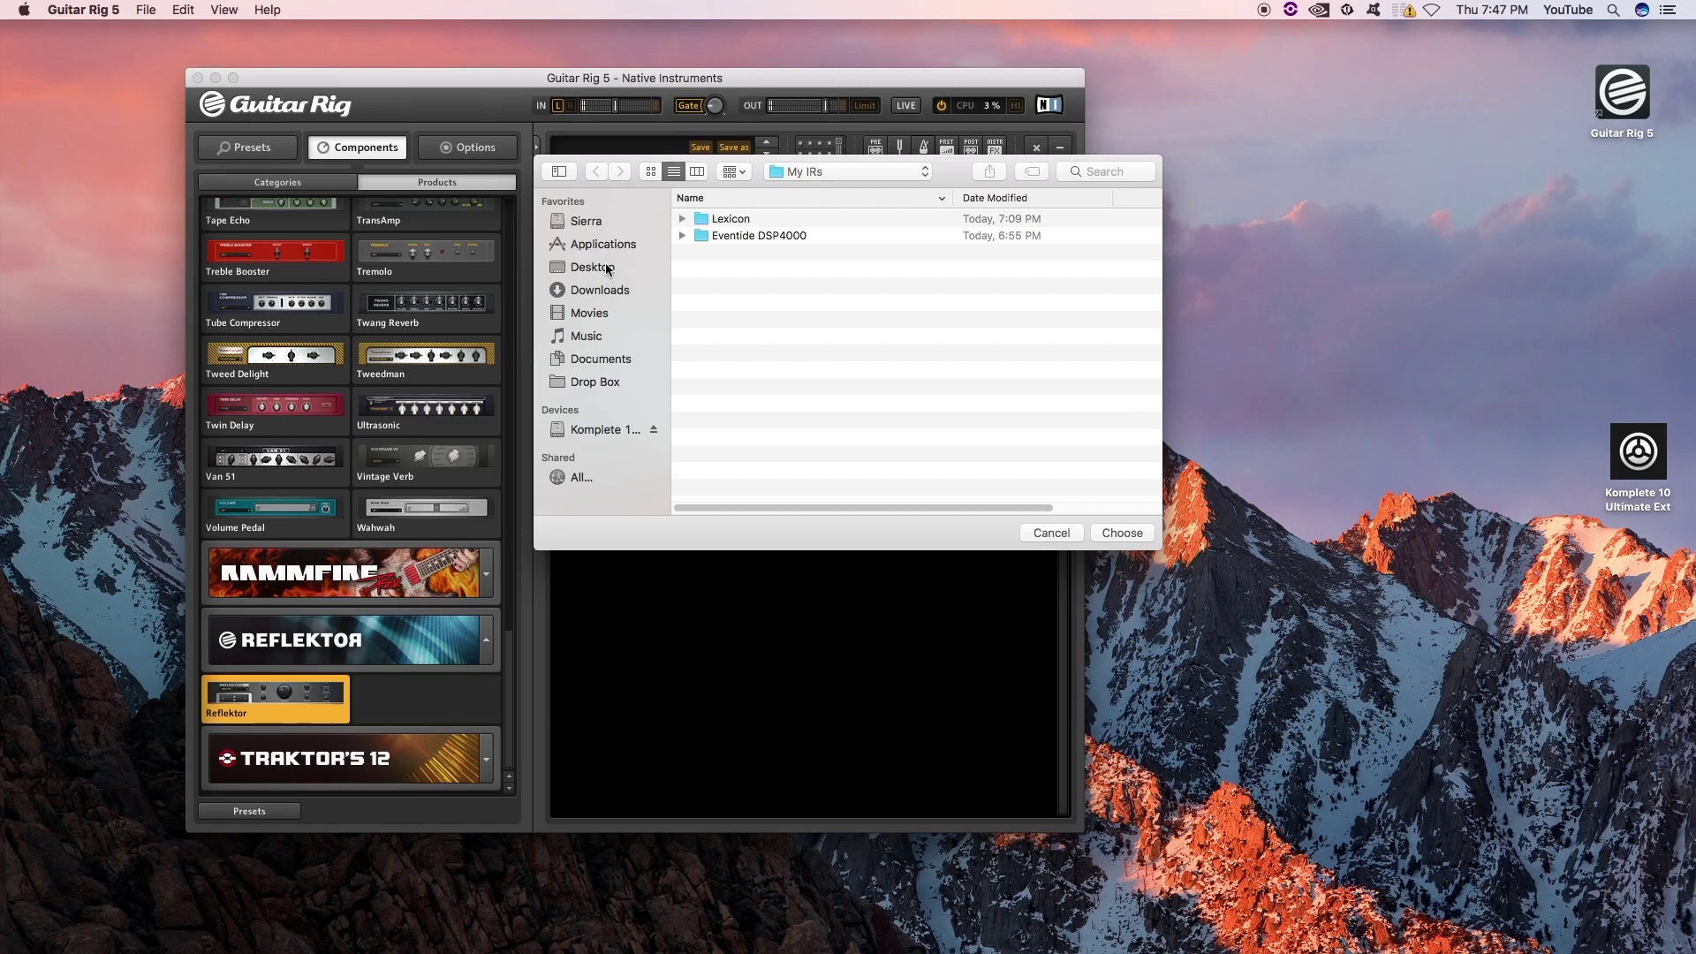
click(622, 361)
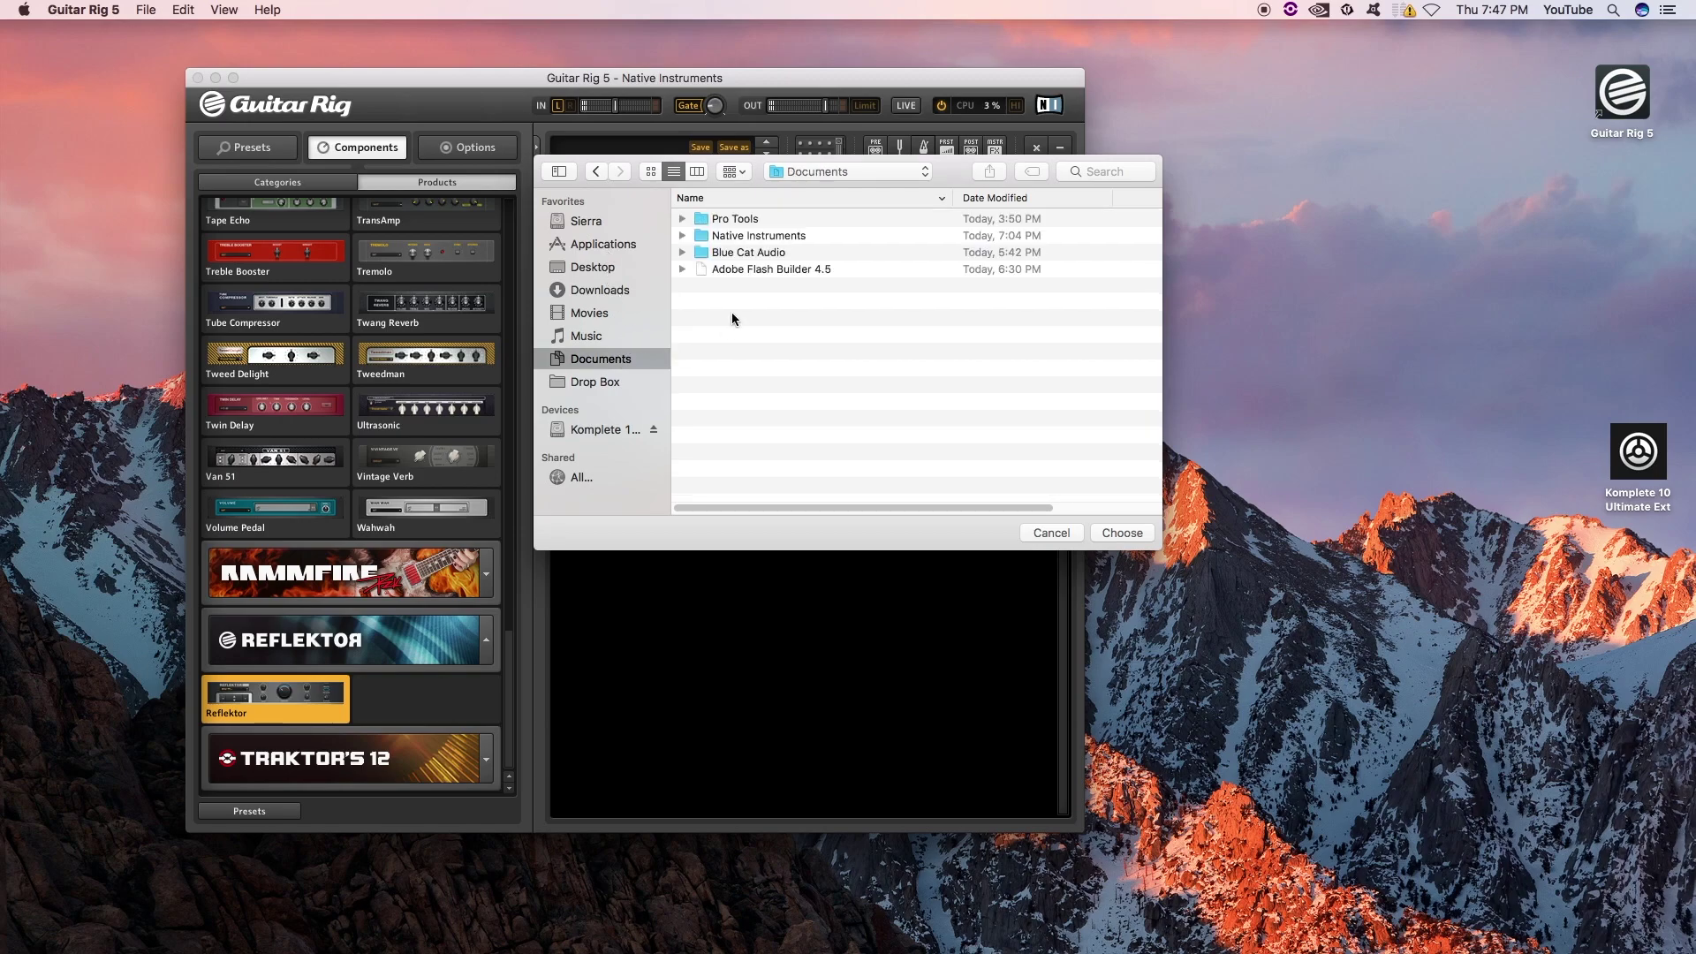
double_click(732, 235)
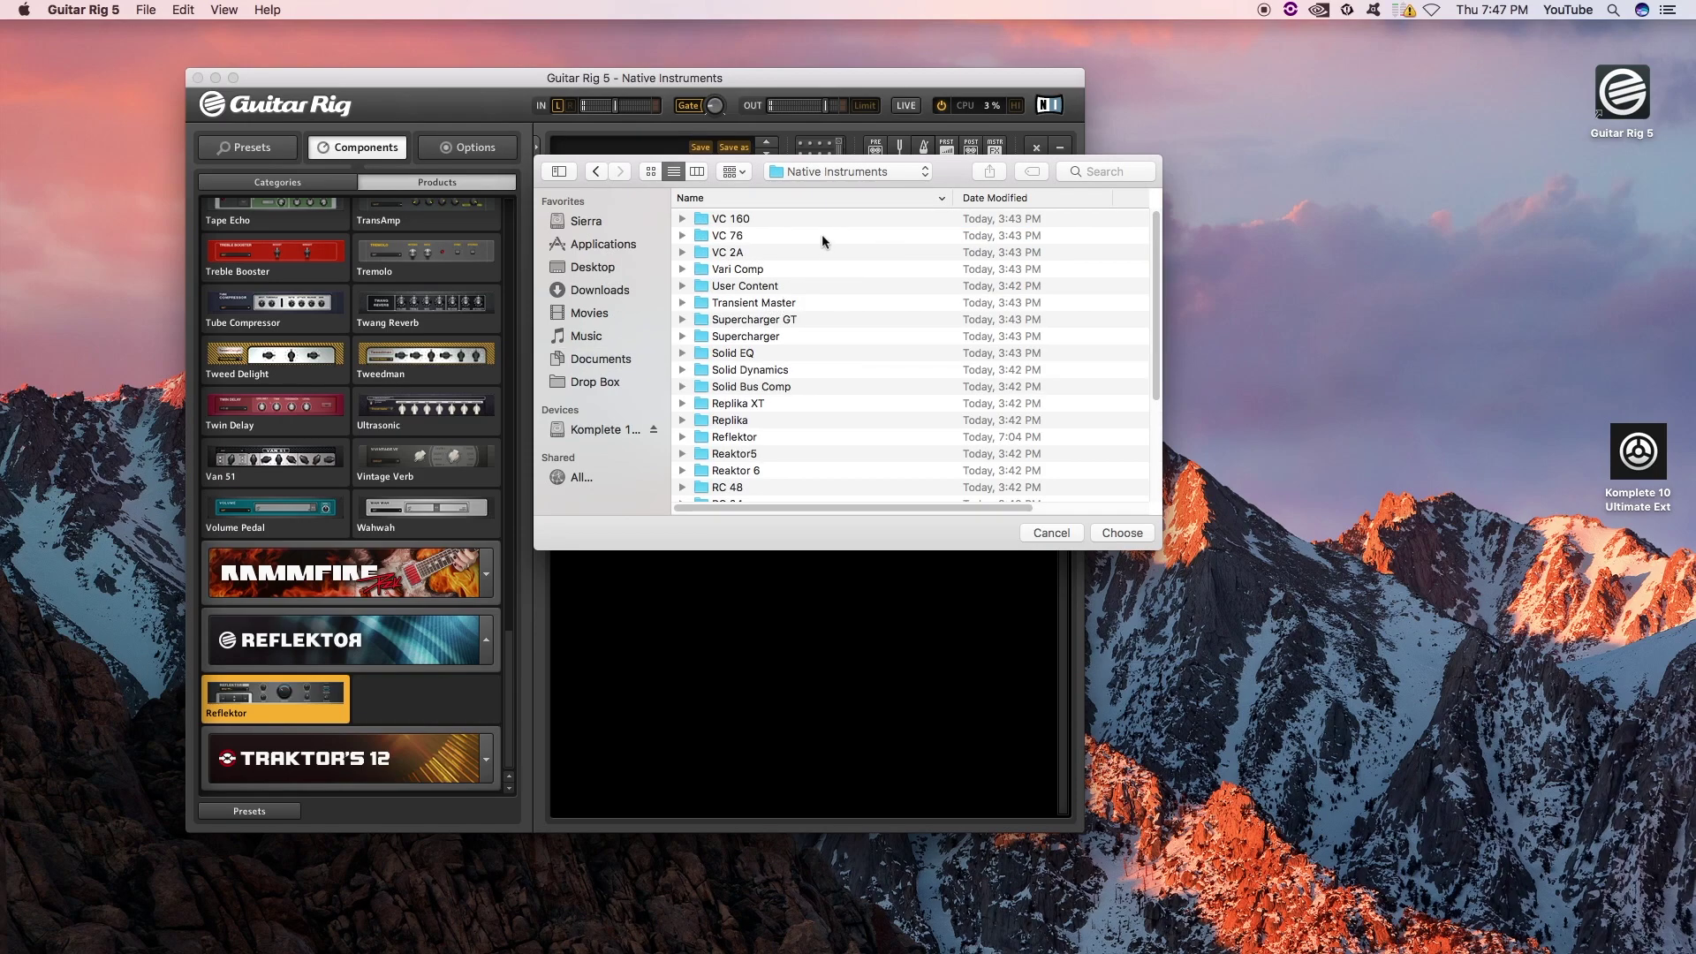
scroll(822, 238, down, 2)
double_click(758, 387)
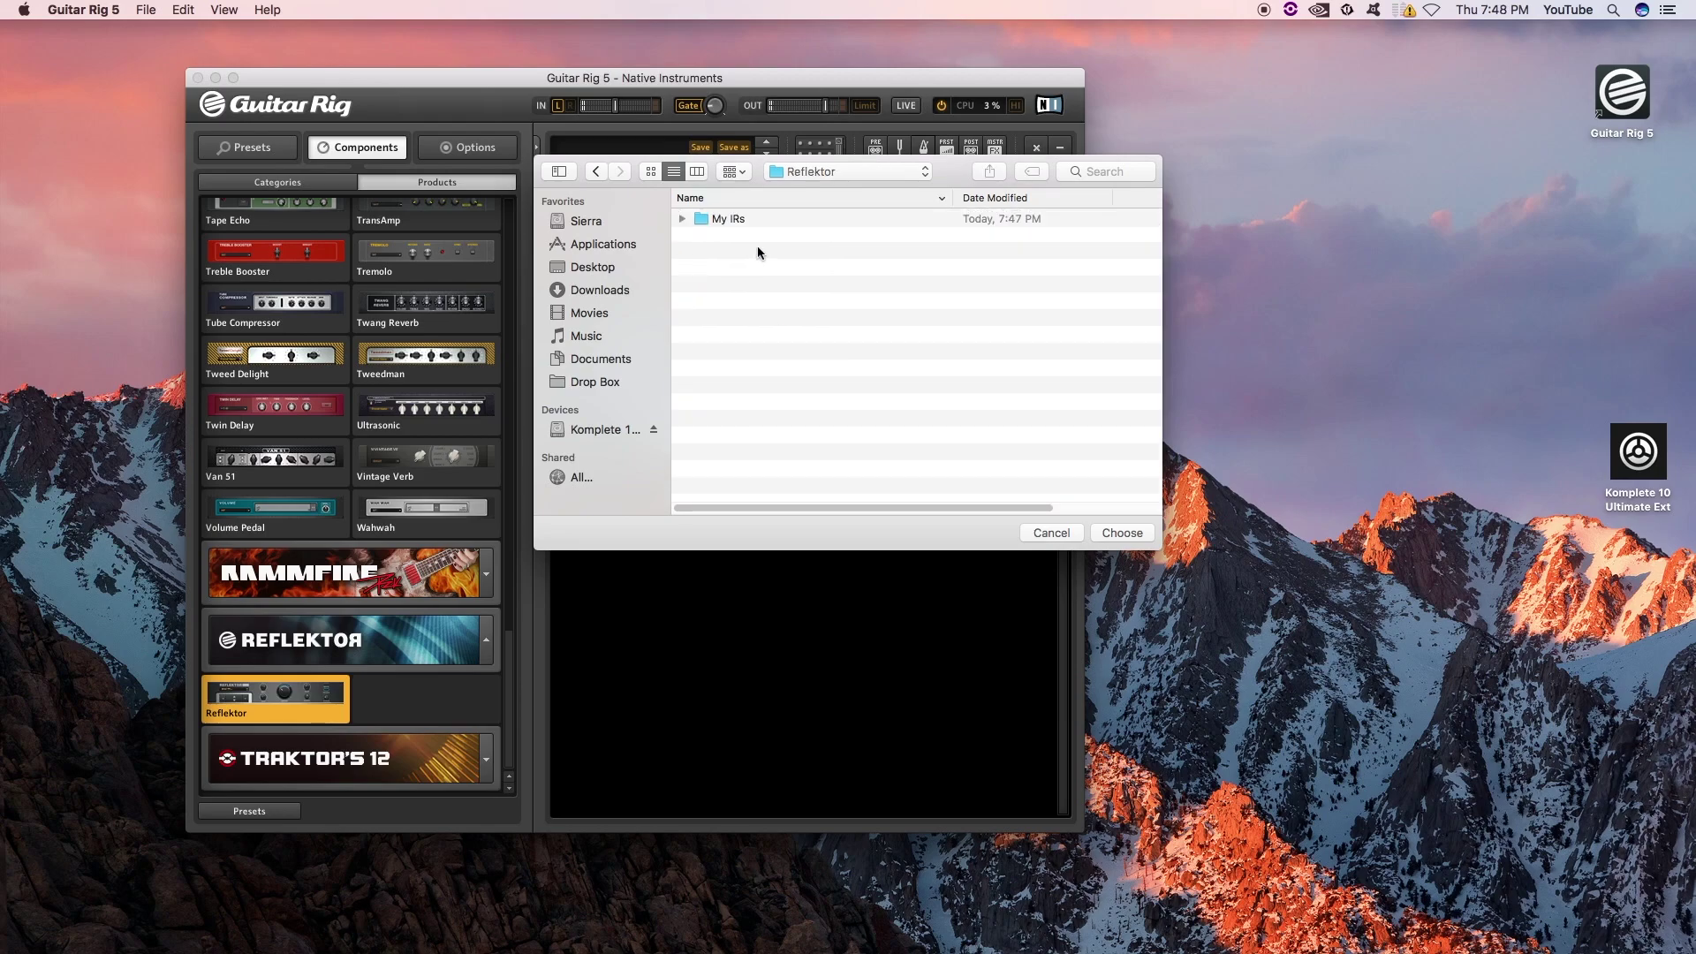
click(742, 226)
click(1123, 533)
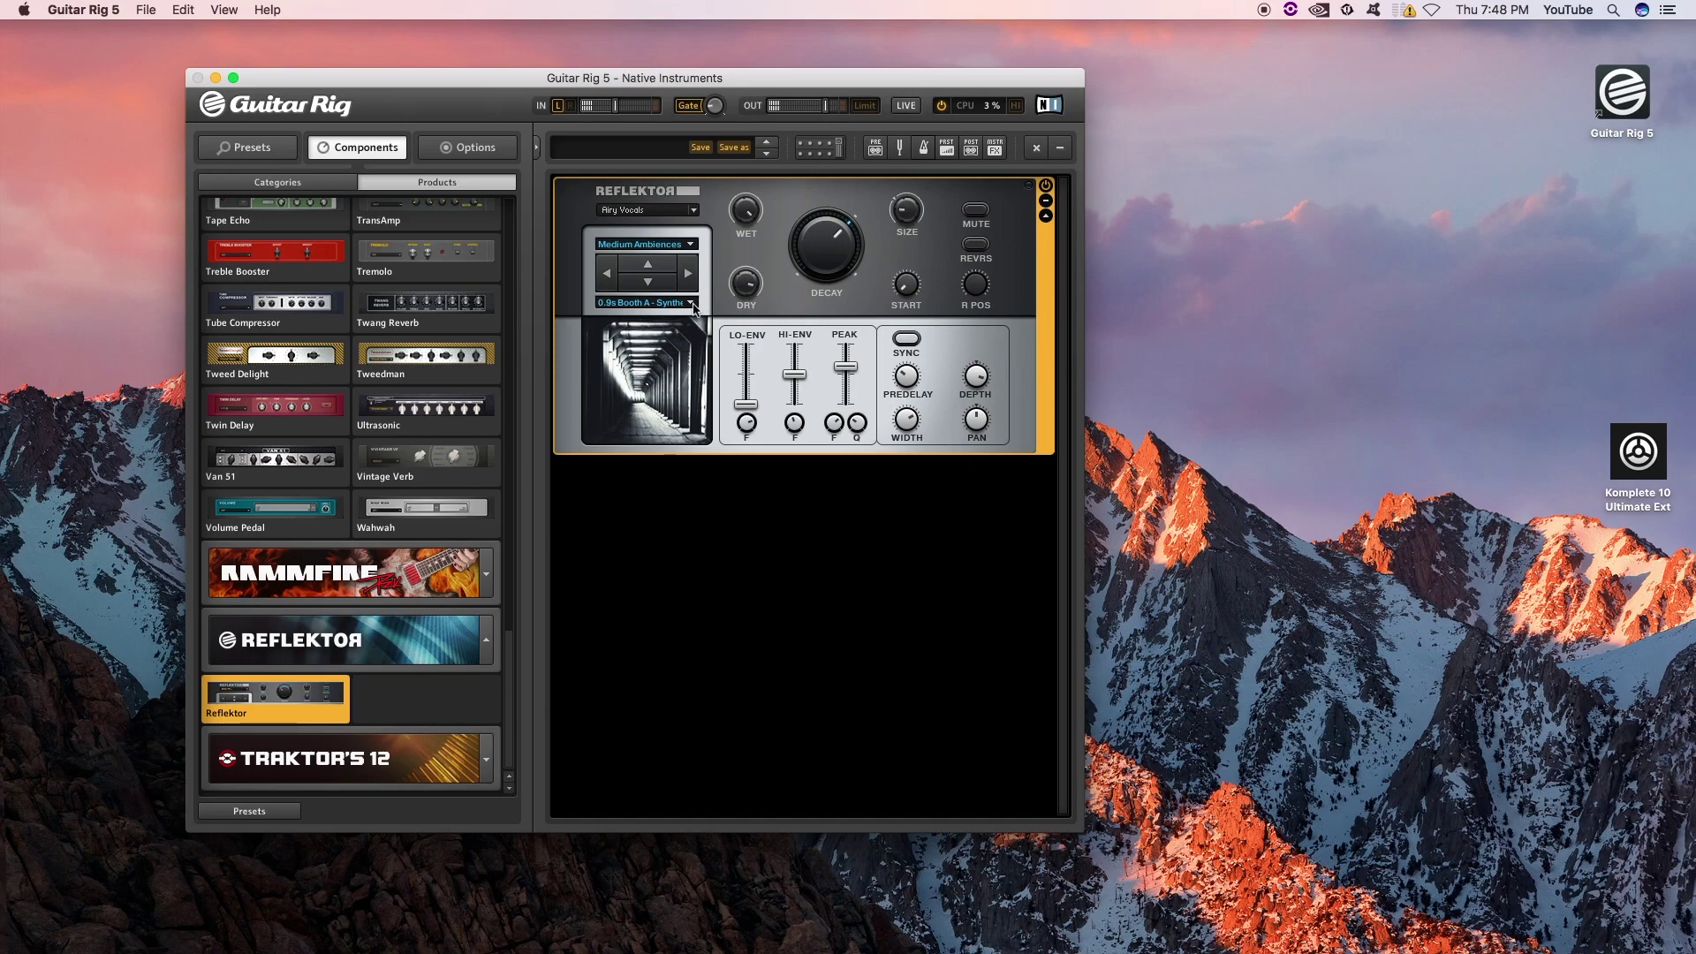
Load the Medium Hall impulse from the Eventide DSP4000 folder.
click(698, 305)
click(714, 252)
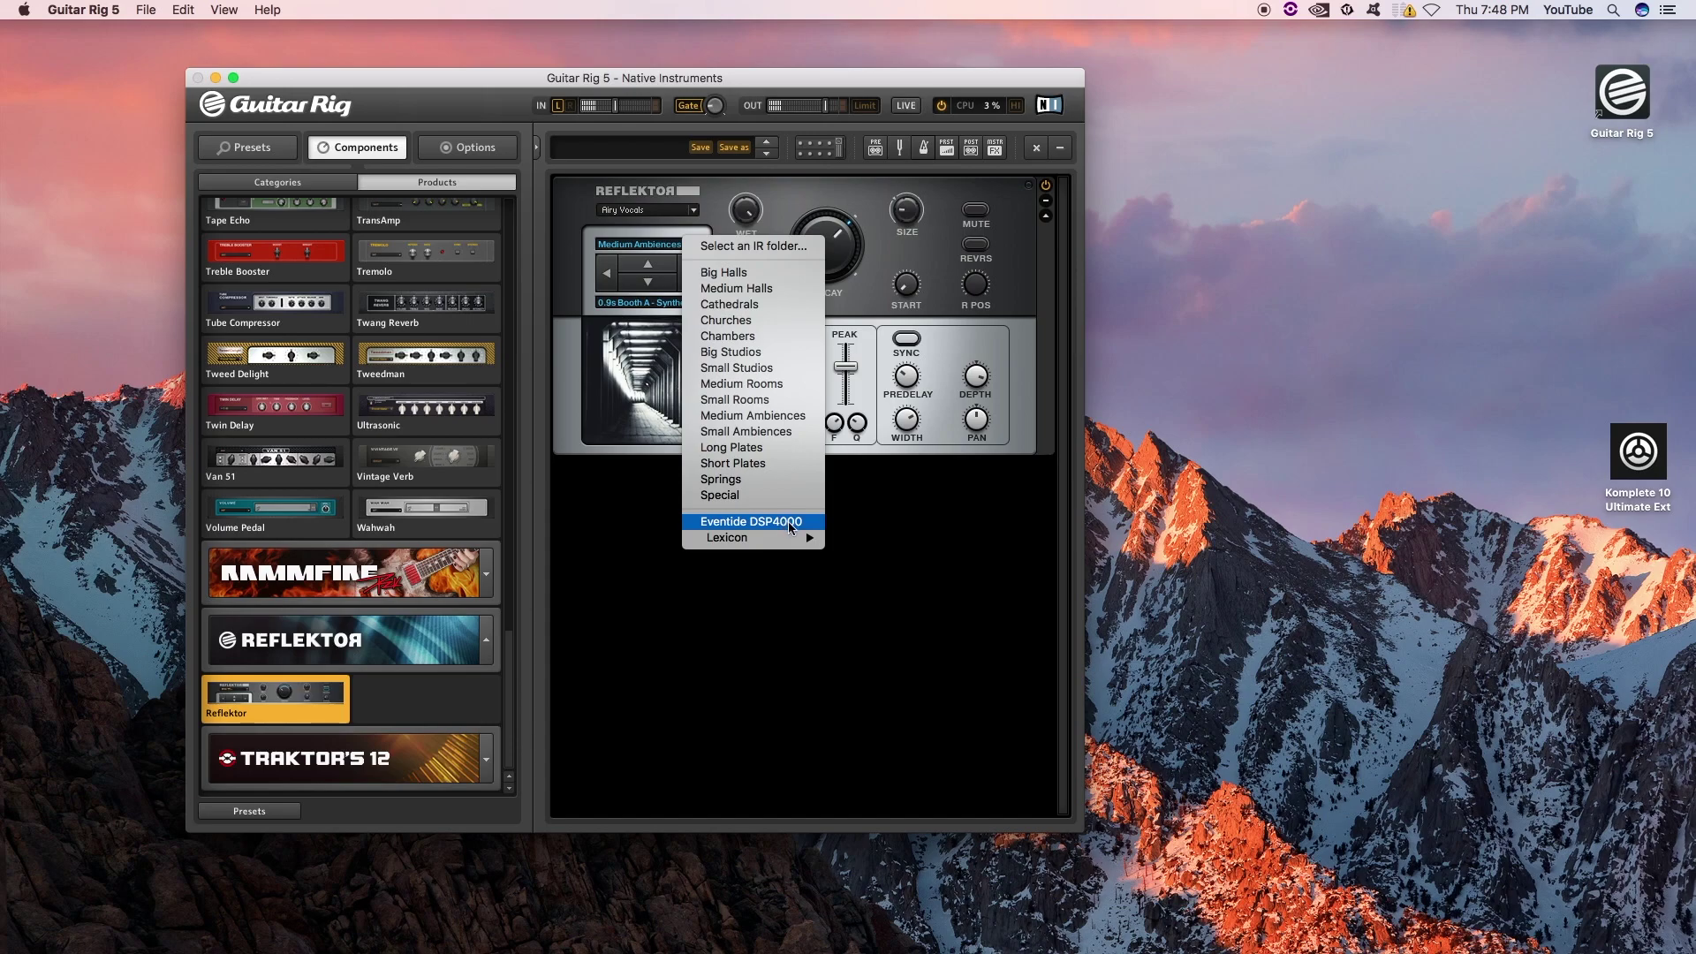
click(795, 528)
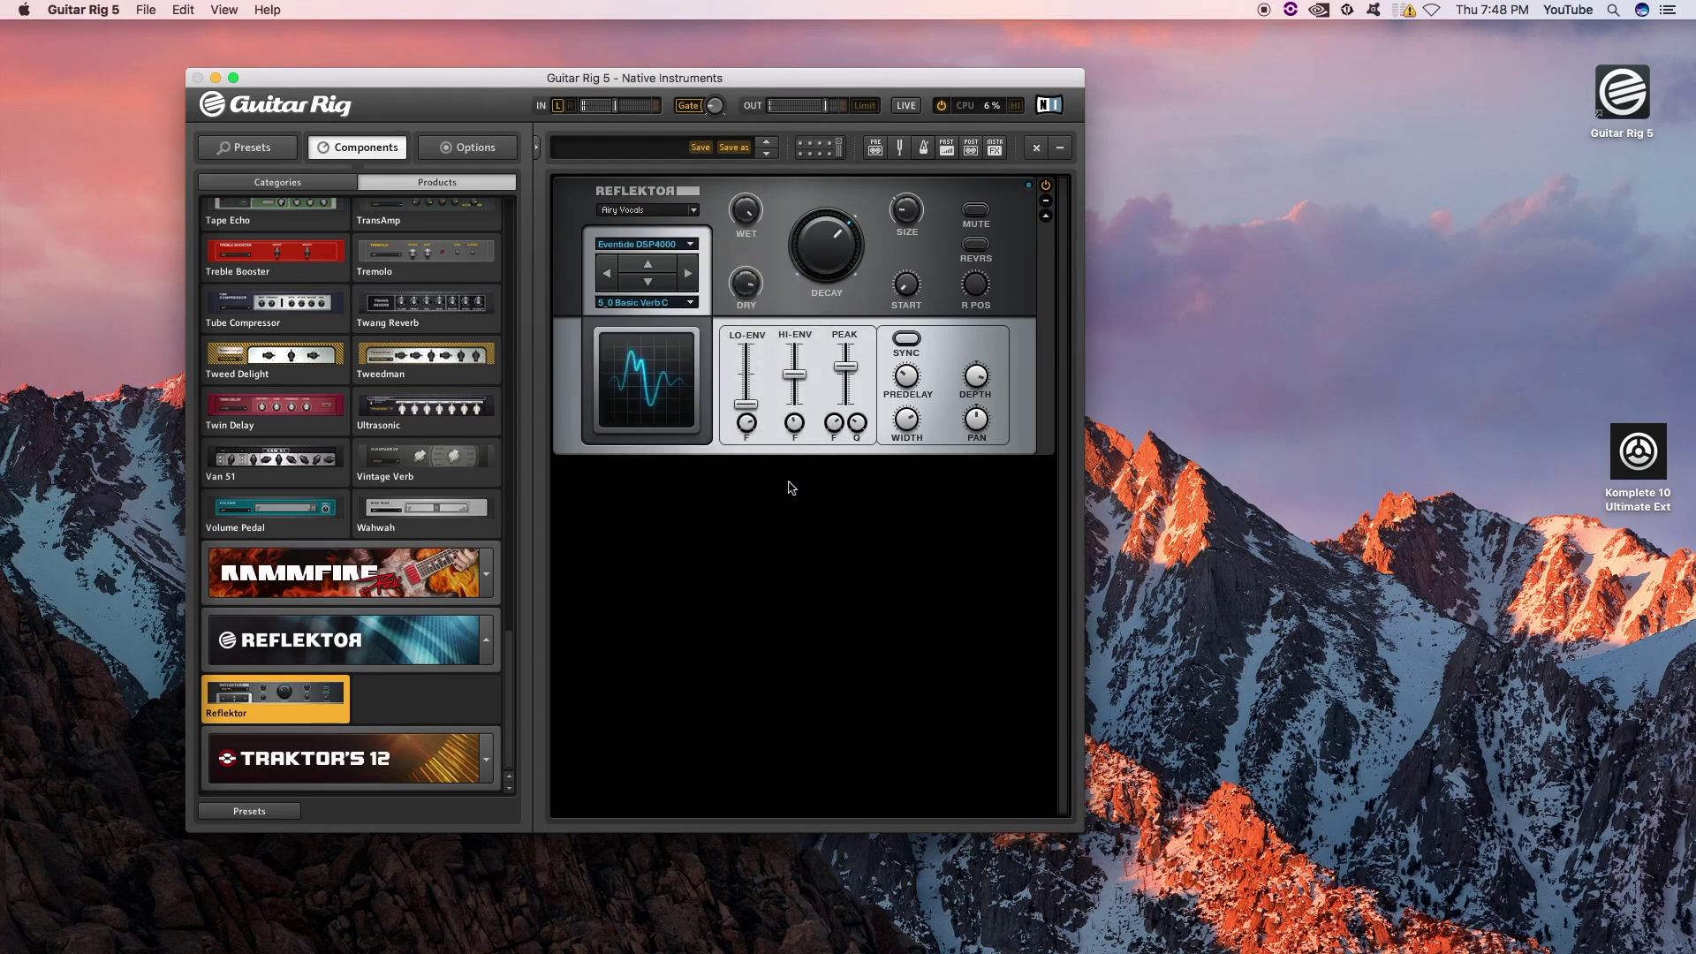
click(687, 271)
click(691, 306)
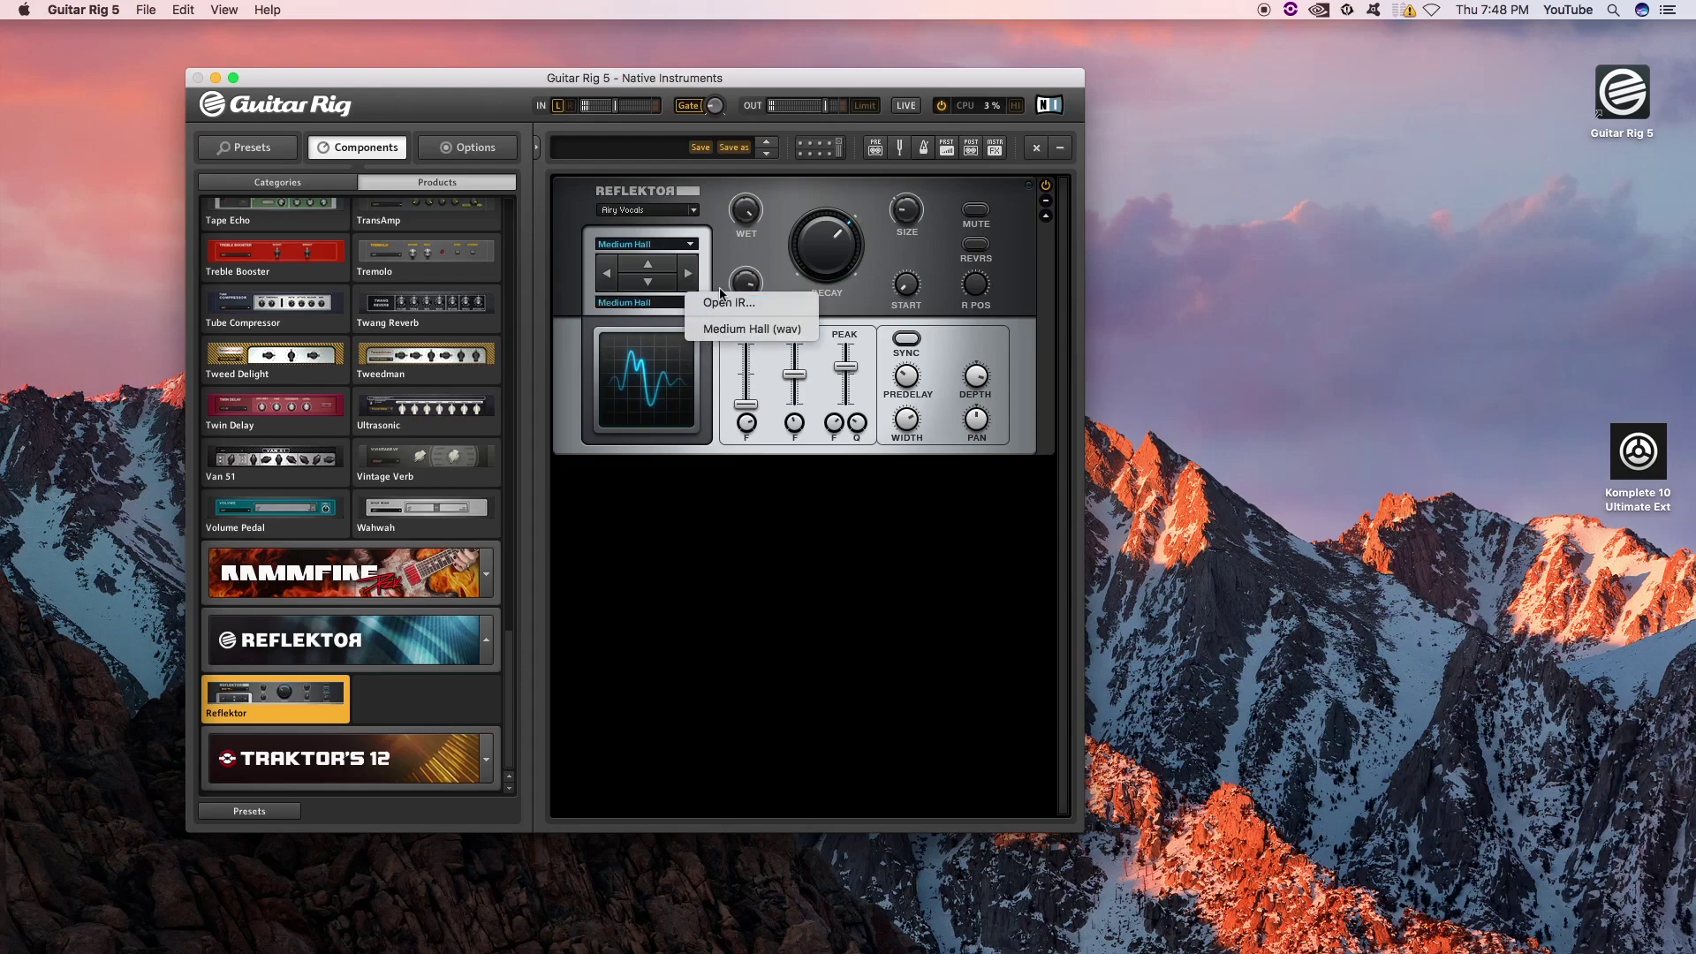
click(740, 330)
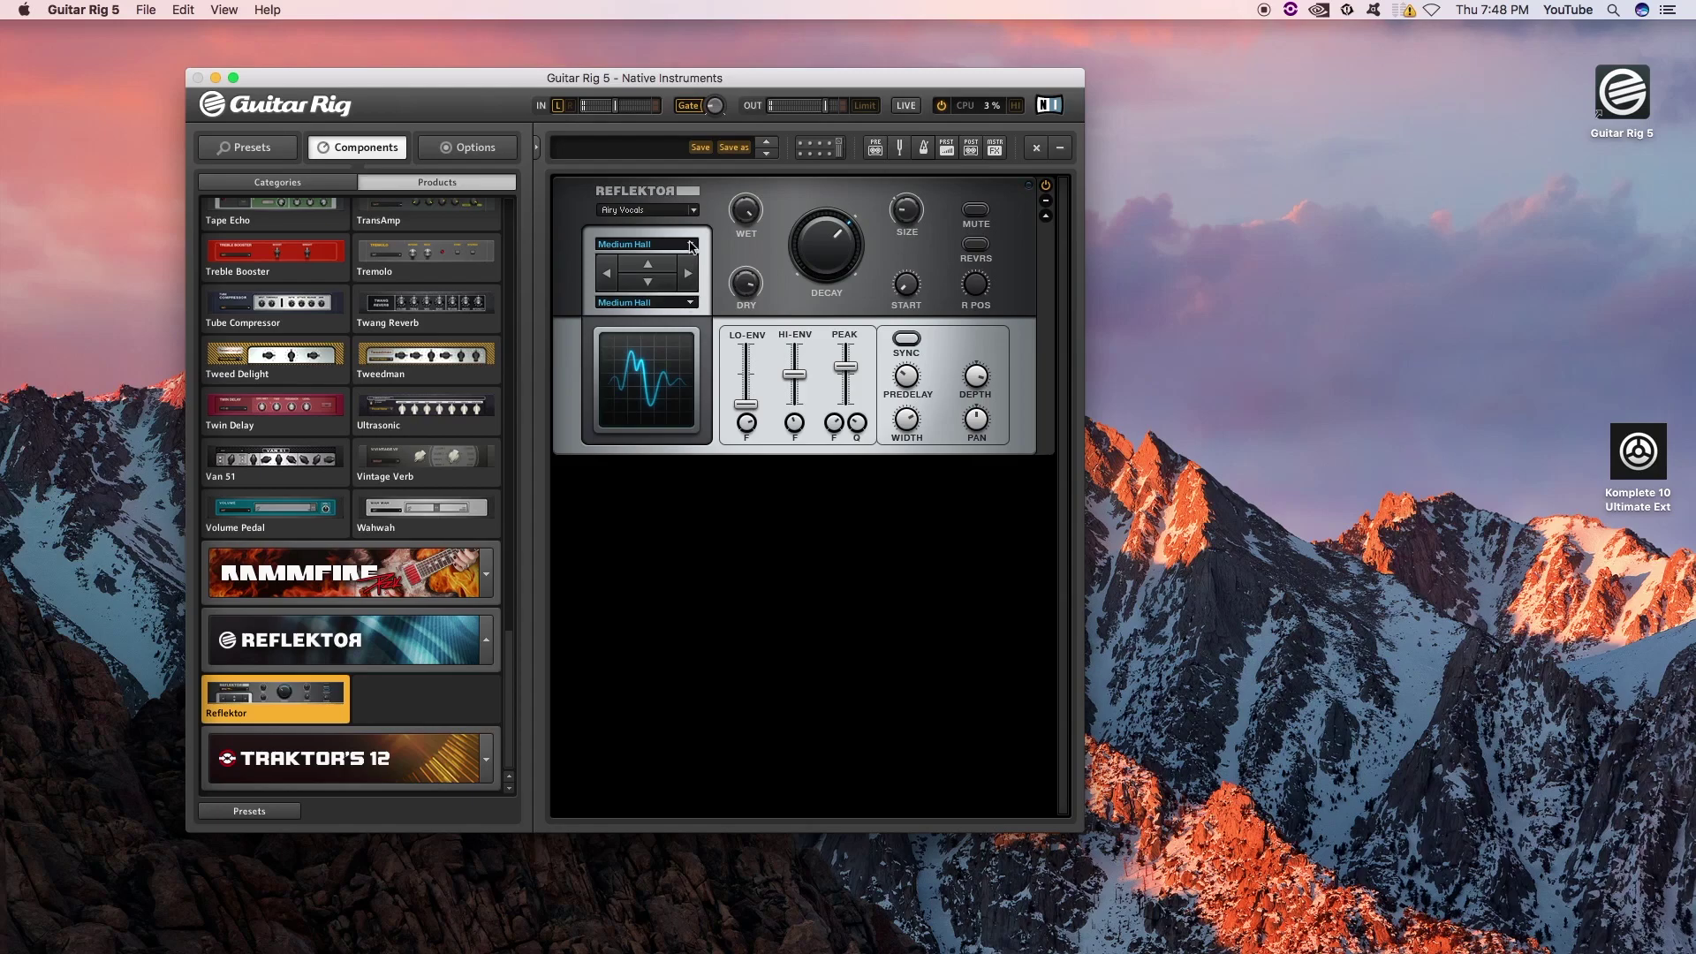
Switch to the Lexicon PCM70 impulses and step to Spatial Hall.
click(691, 246)
mouse_move(751, 534)
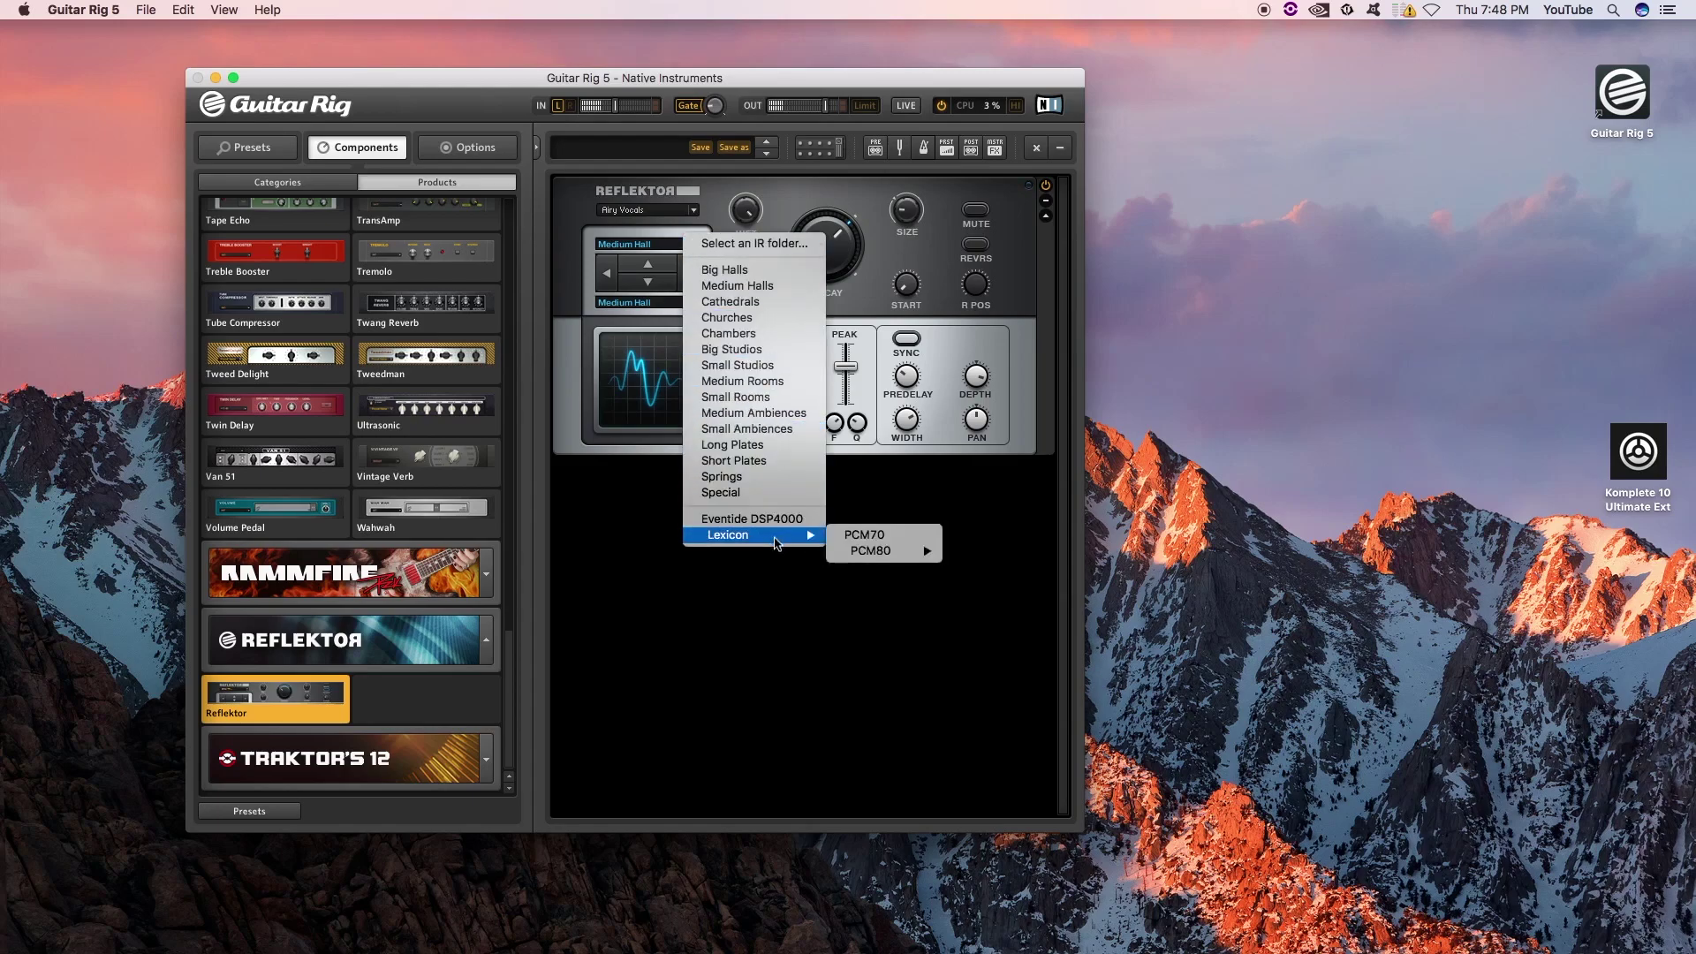
mouse_move(874, 550)
click(903, 537)
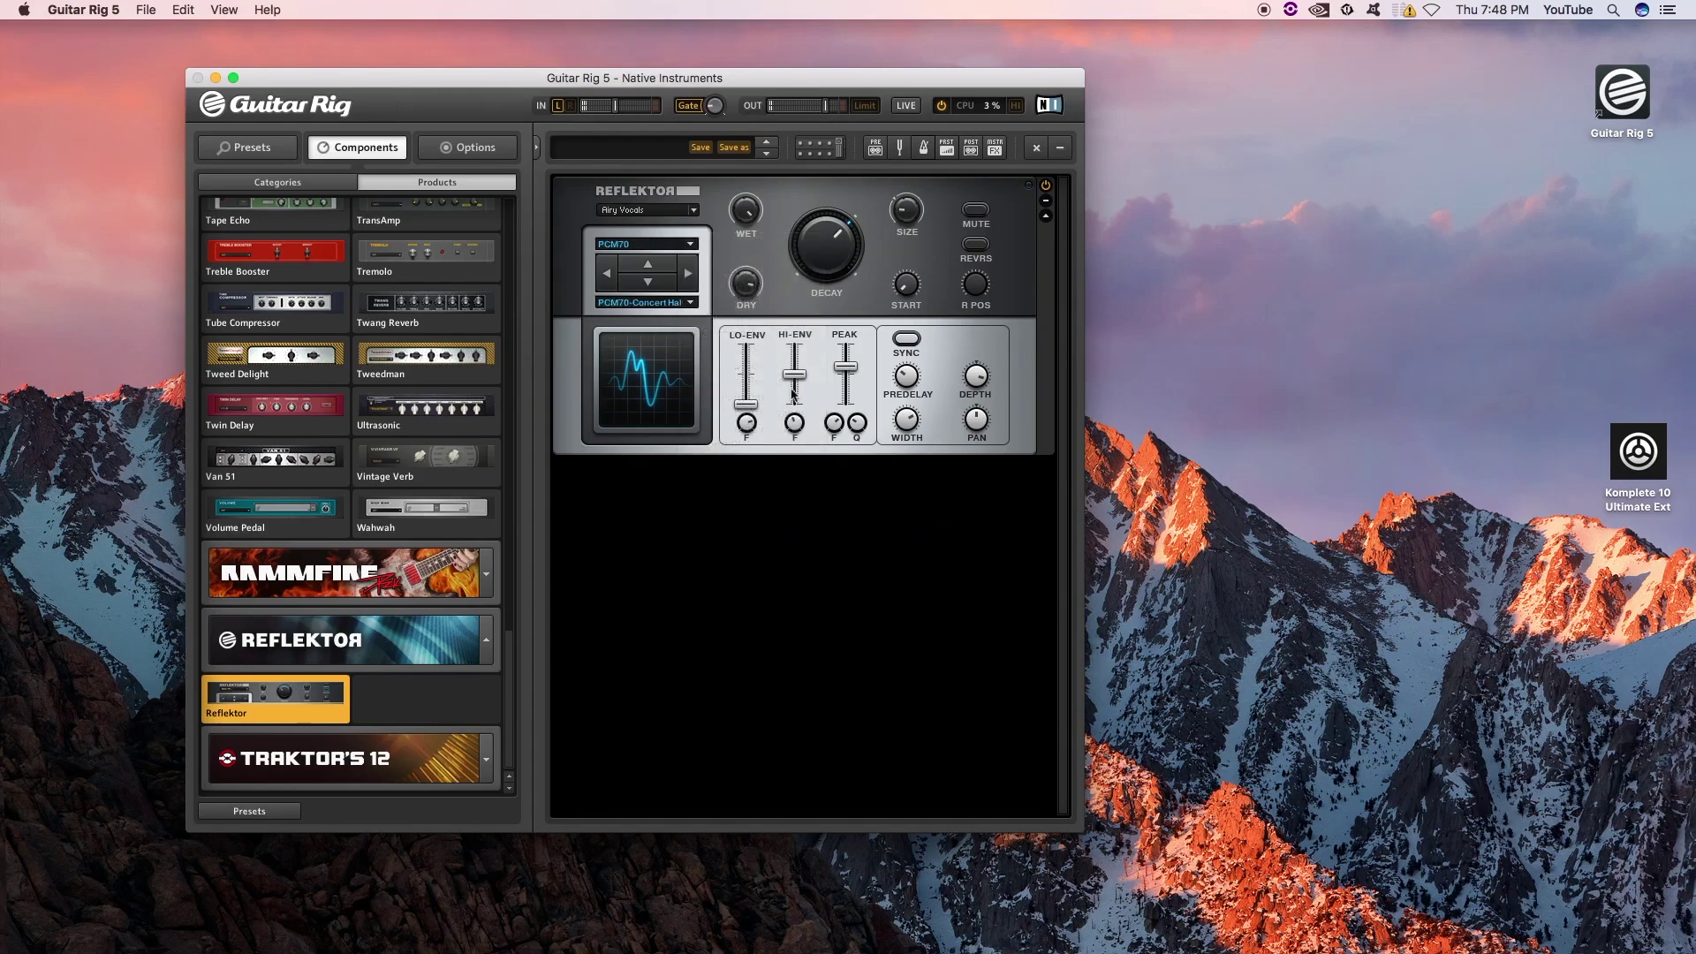
click(687, 276)
click(690, 275)
click(692, 248)
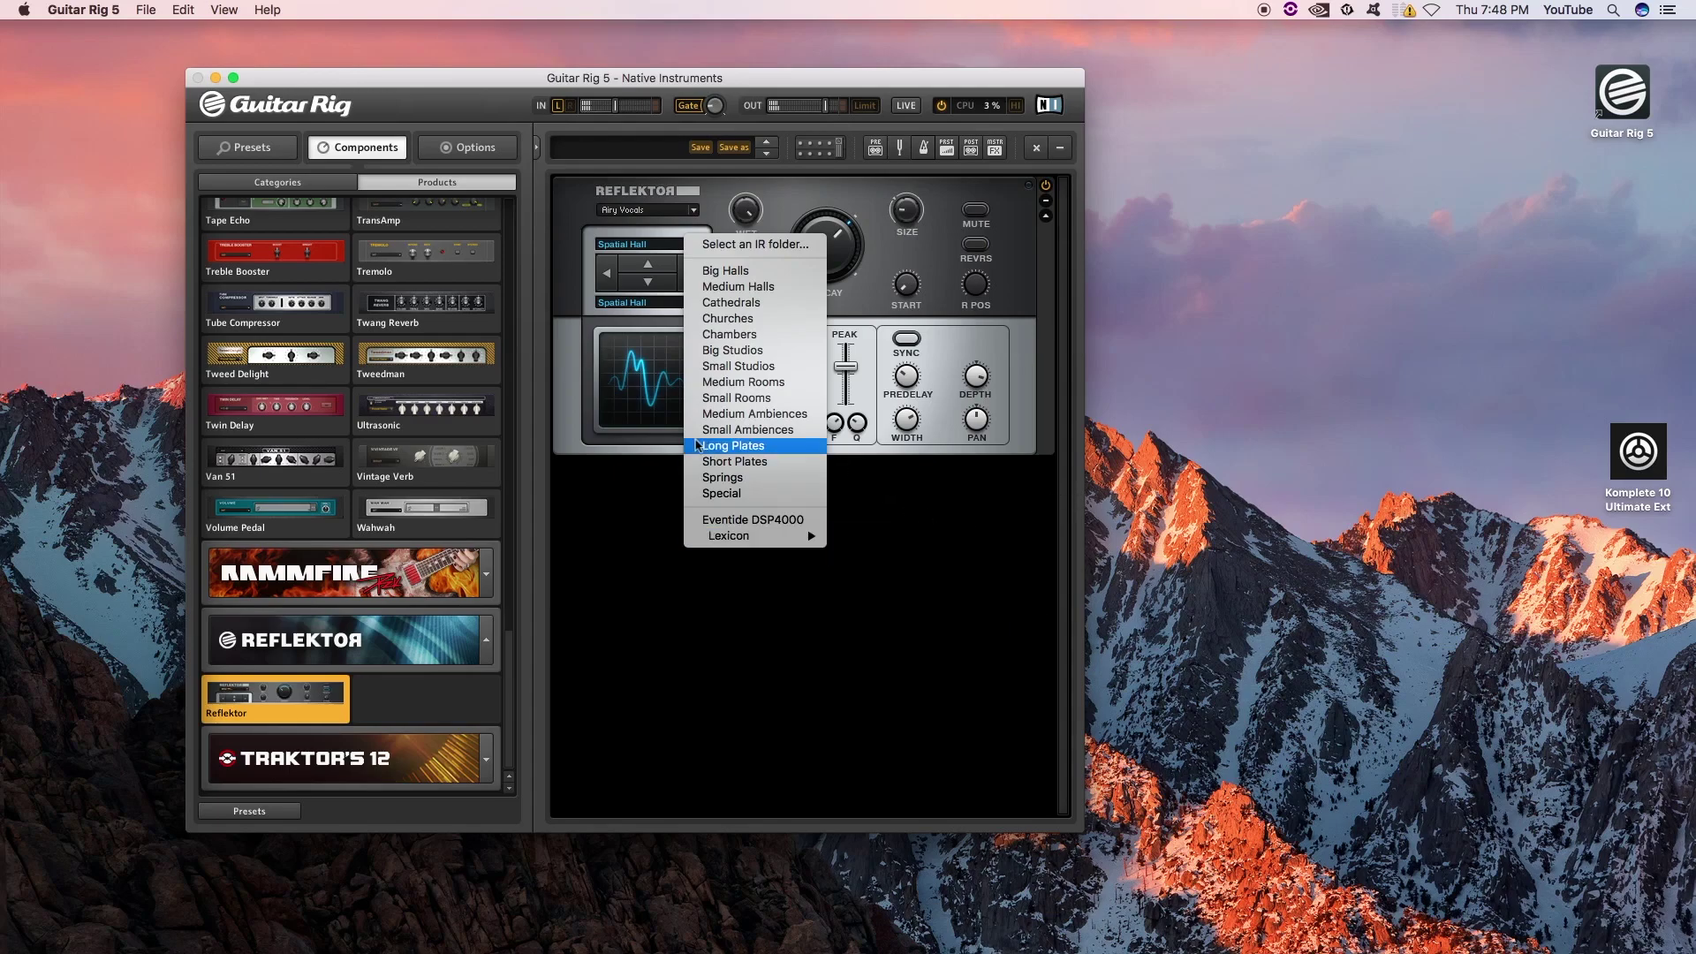
click(1042, 363)
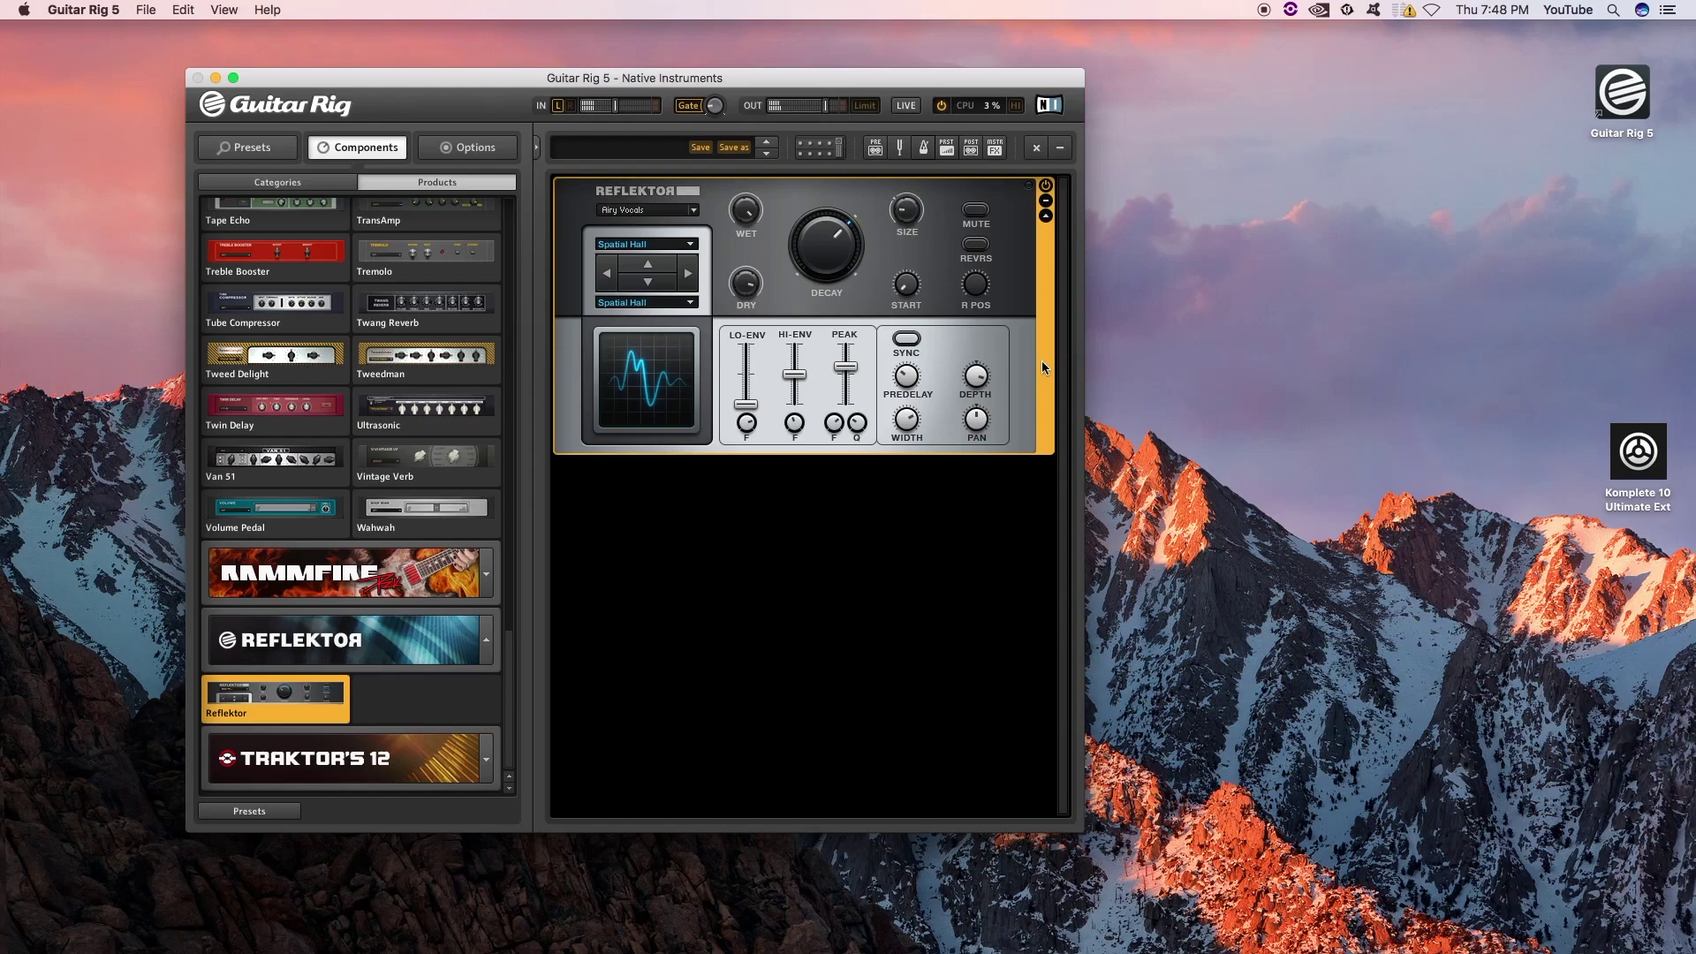
Quit Guitar Rig 5 and open Documents/Native Instruments/Reflektor/My IRs in a new Finder window.
key(super+q)
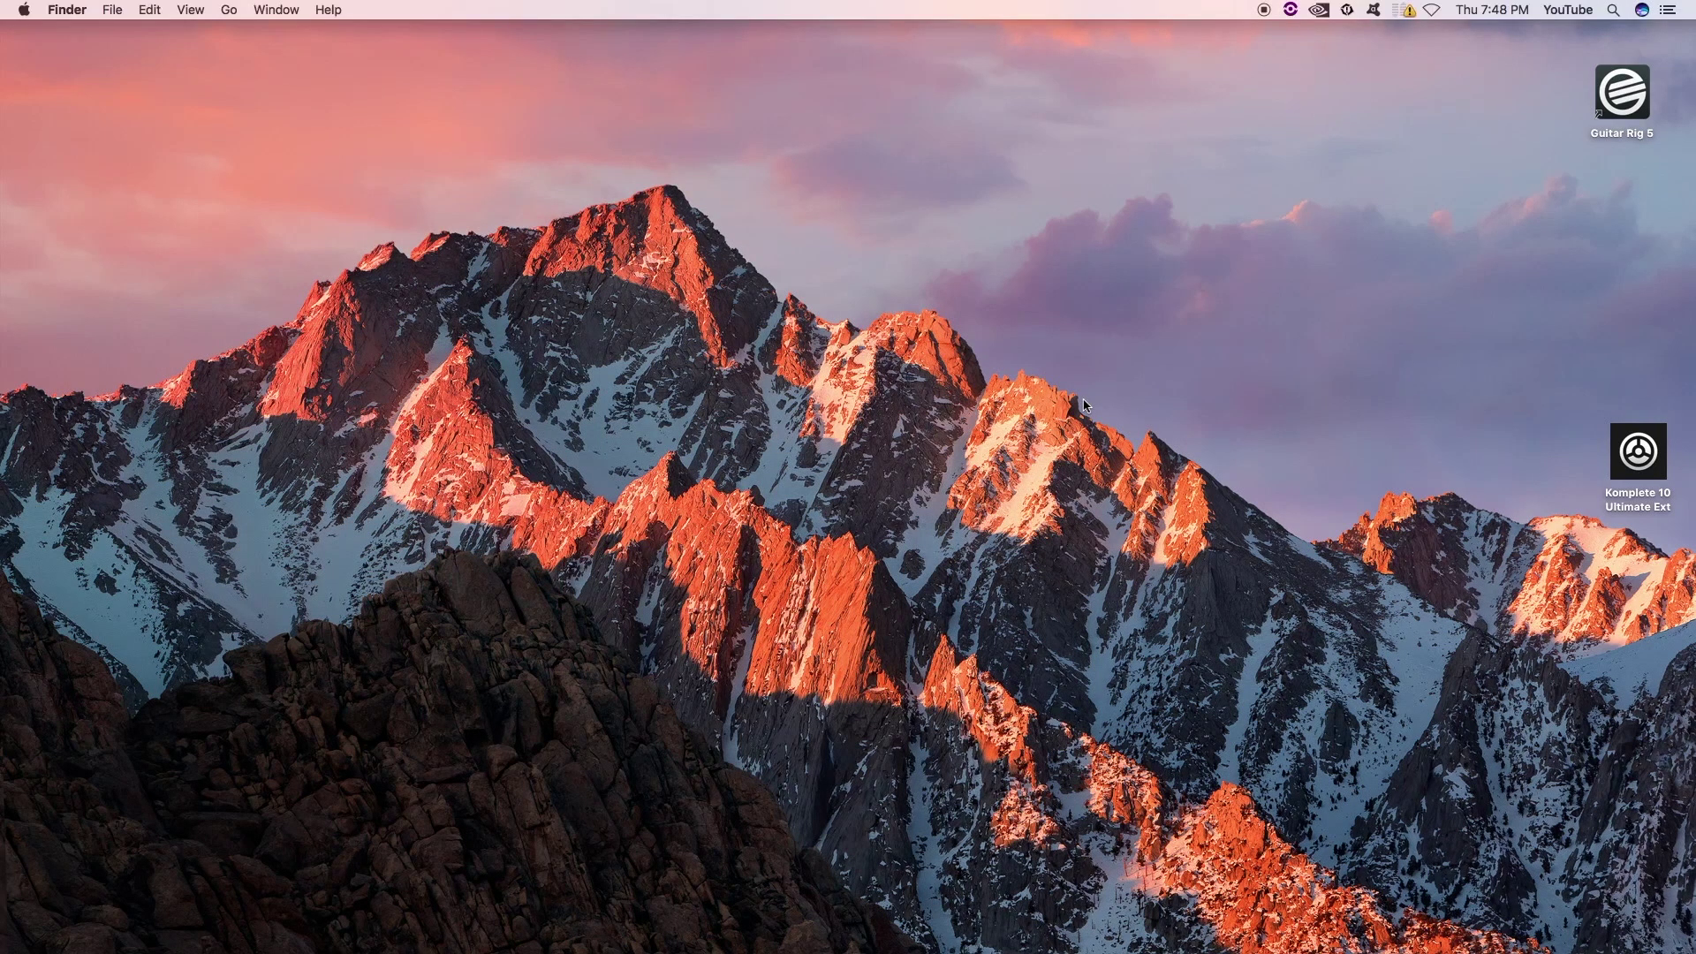
key(super+n)
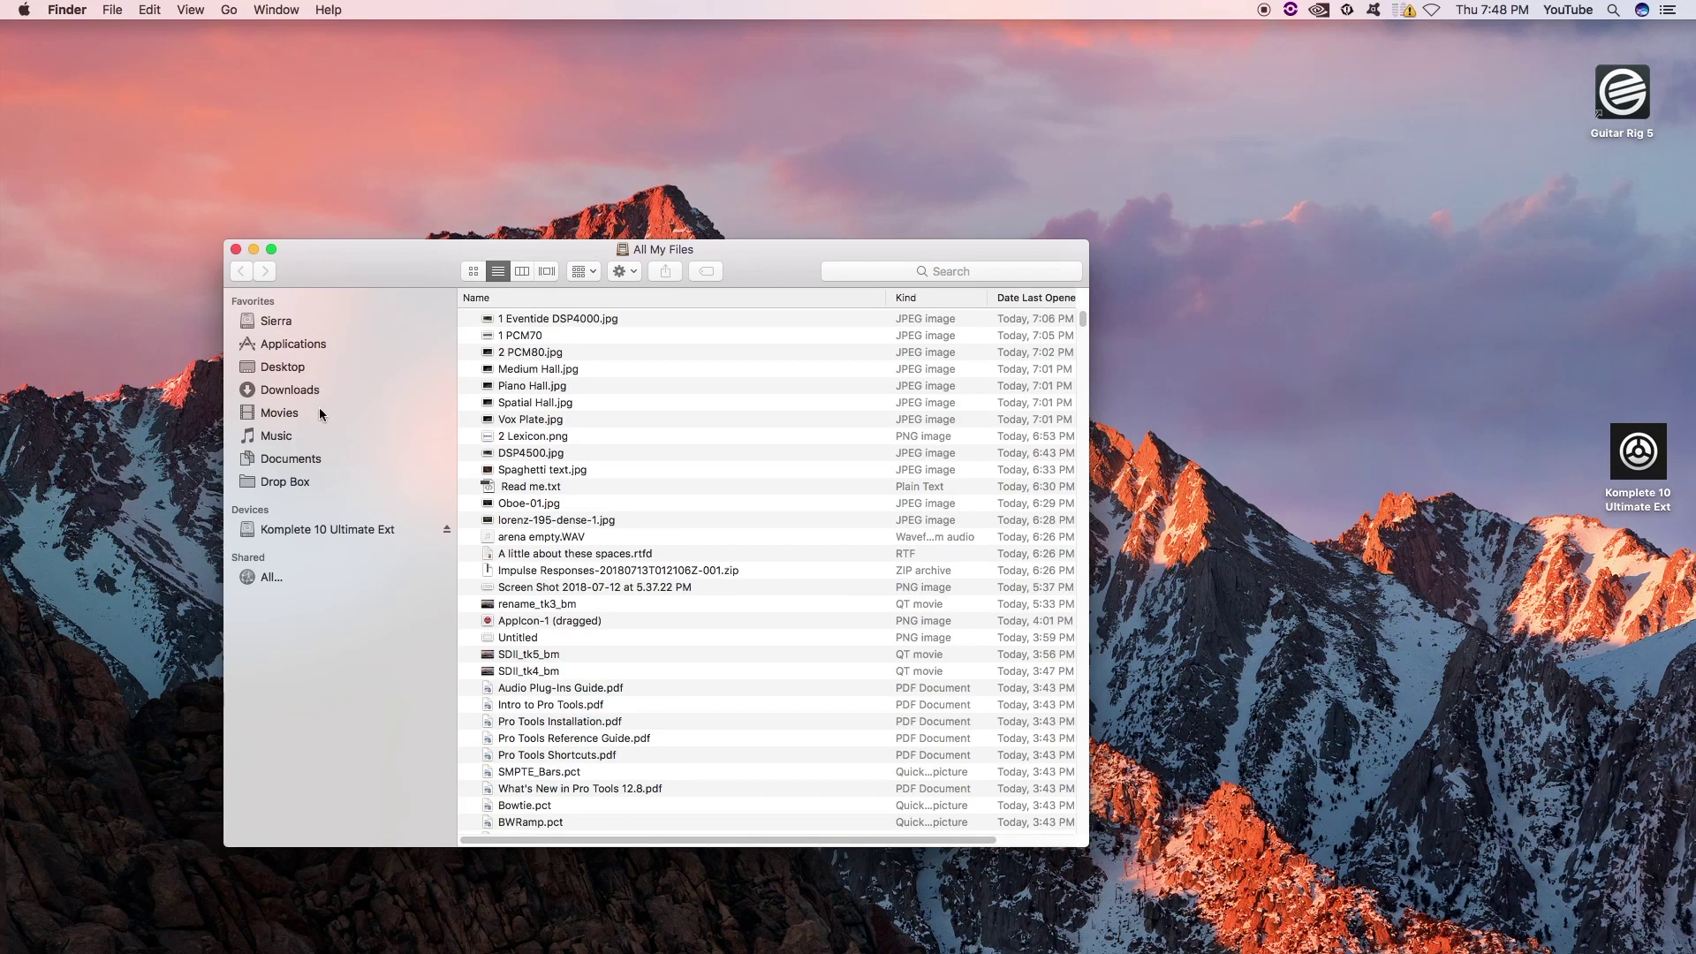
click(289, 459)
double_click(551, 356)
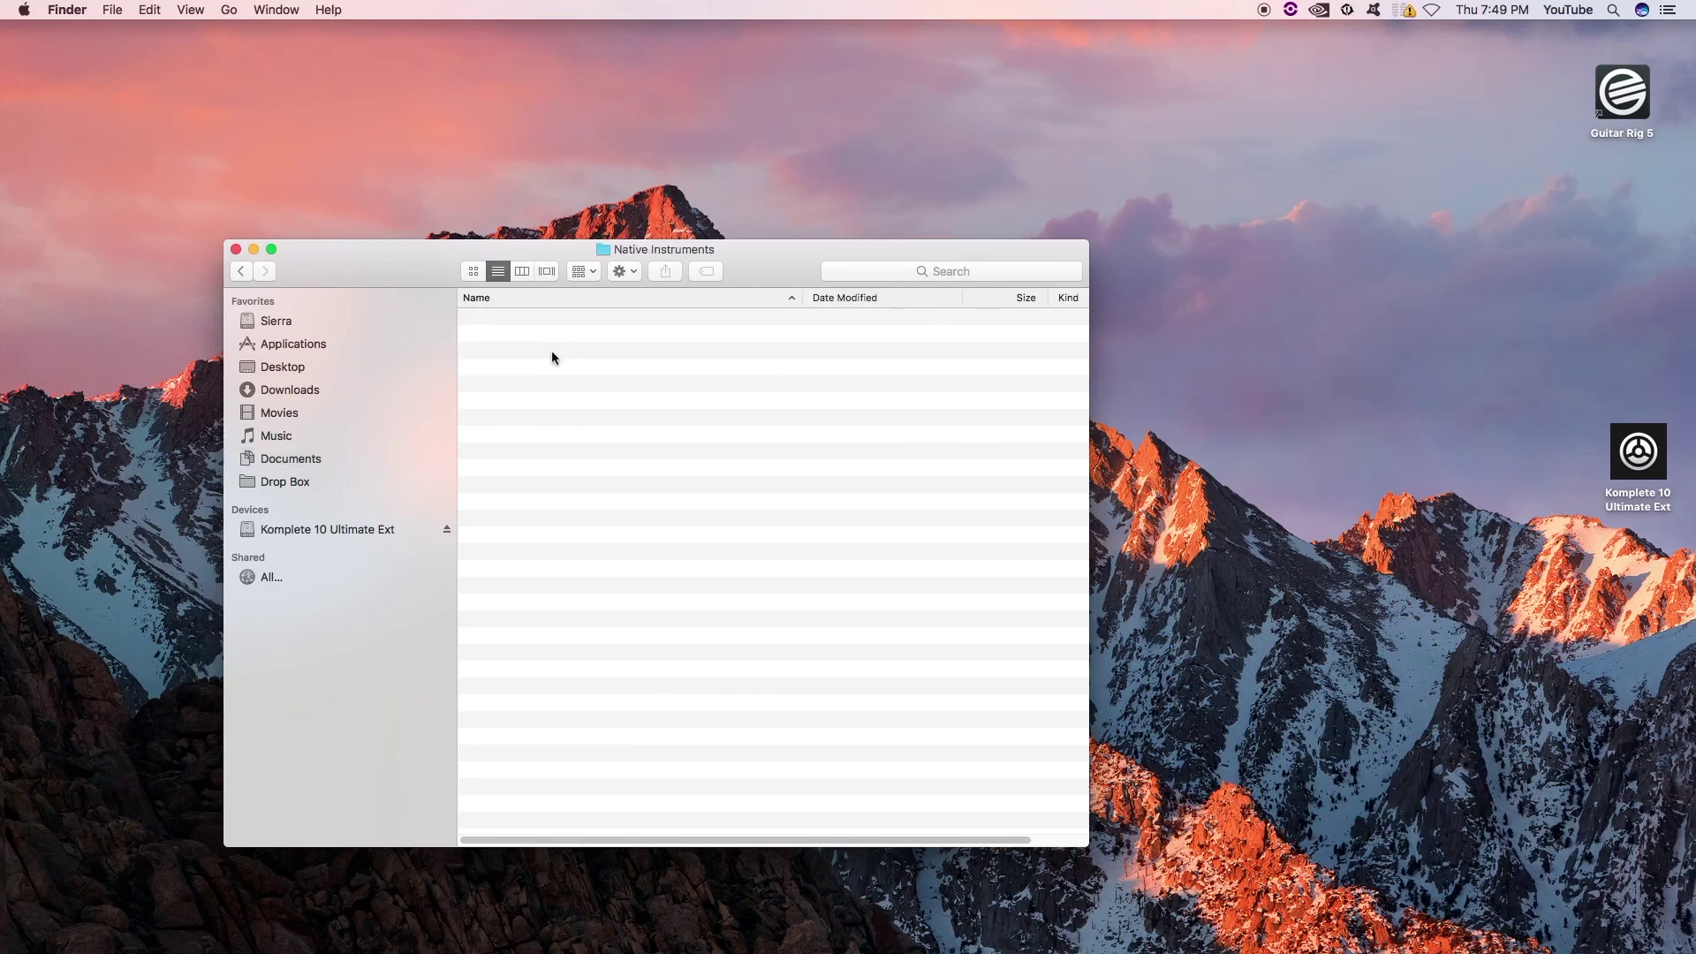
text(reaktor)
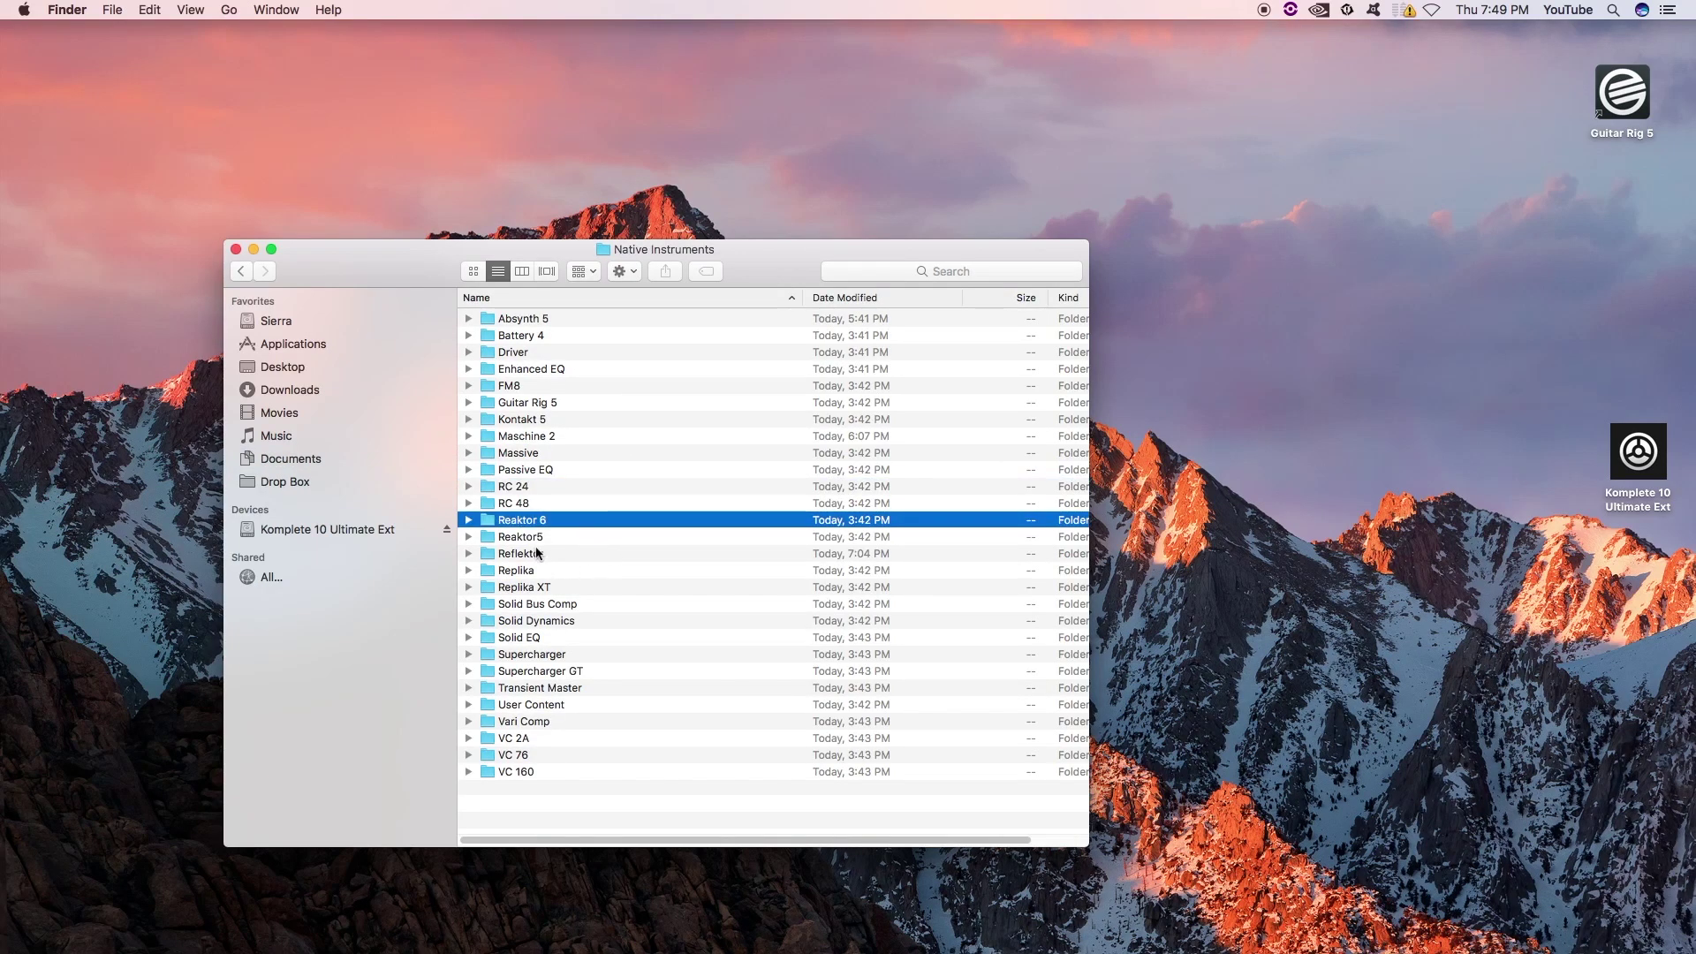
double_click(539, 557)
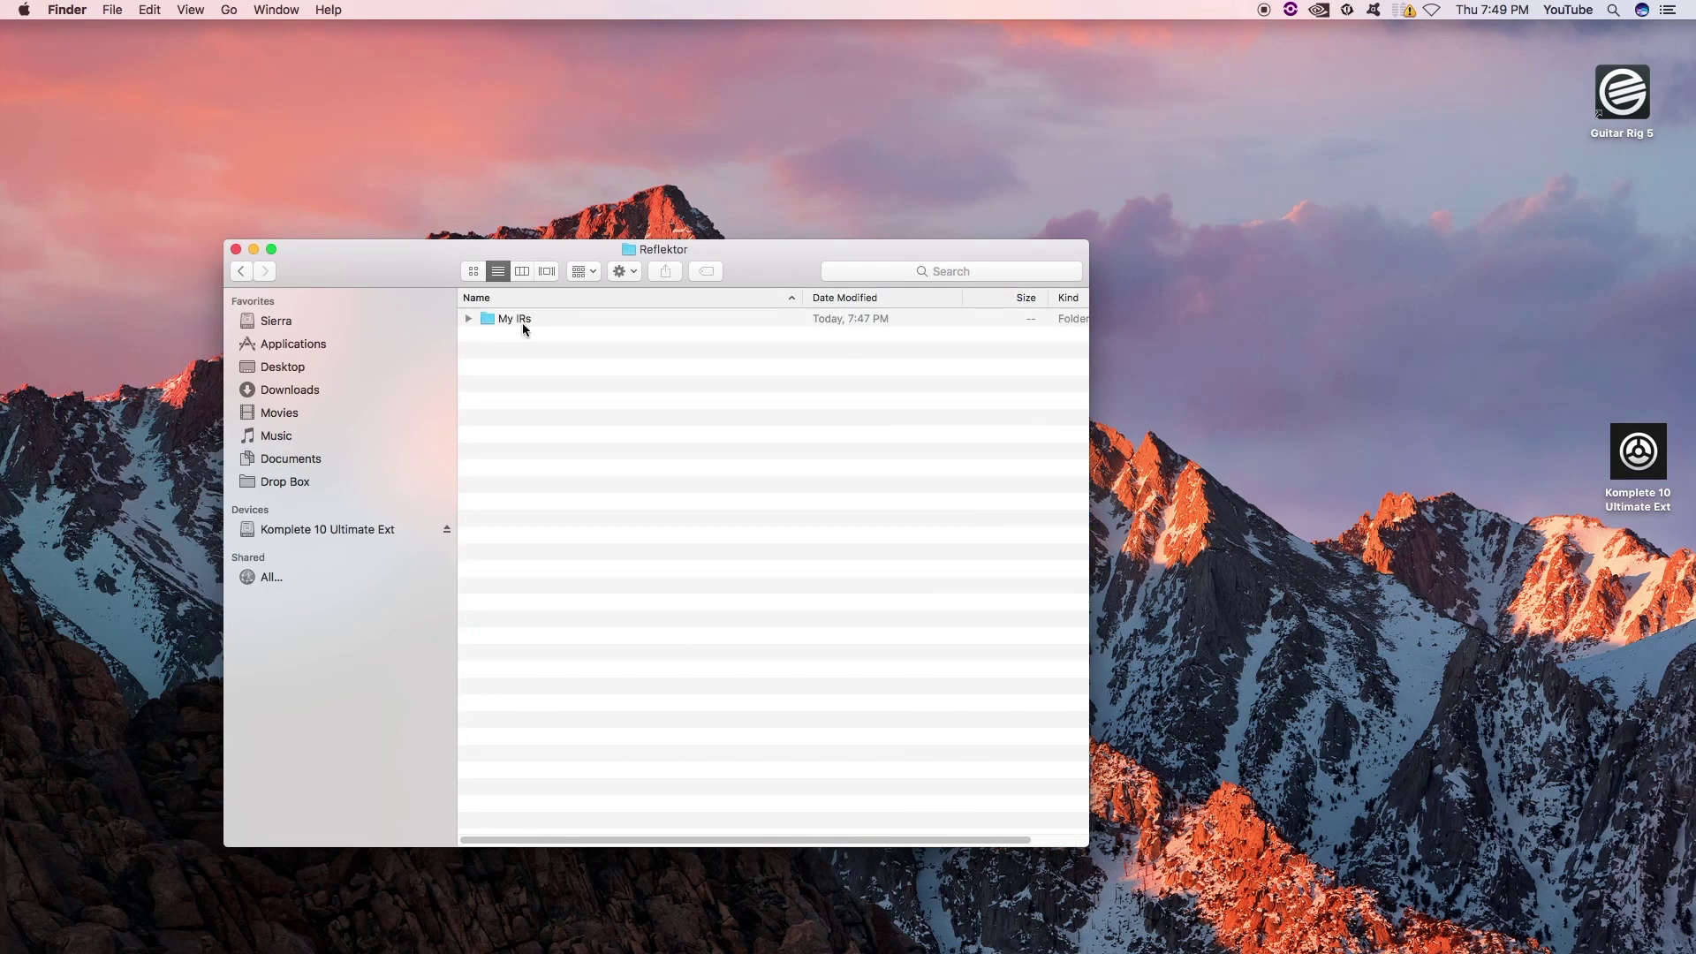
double_click(522, 322)
drag(738, 280, 750, 236)
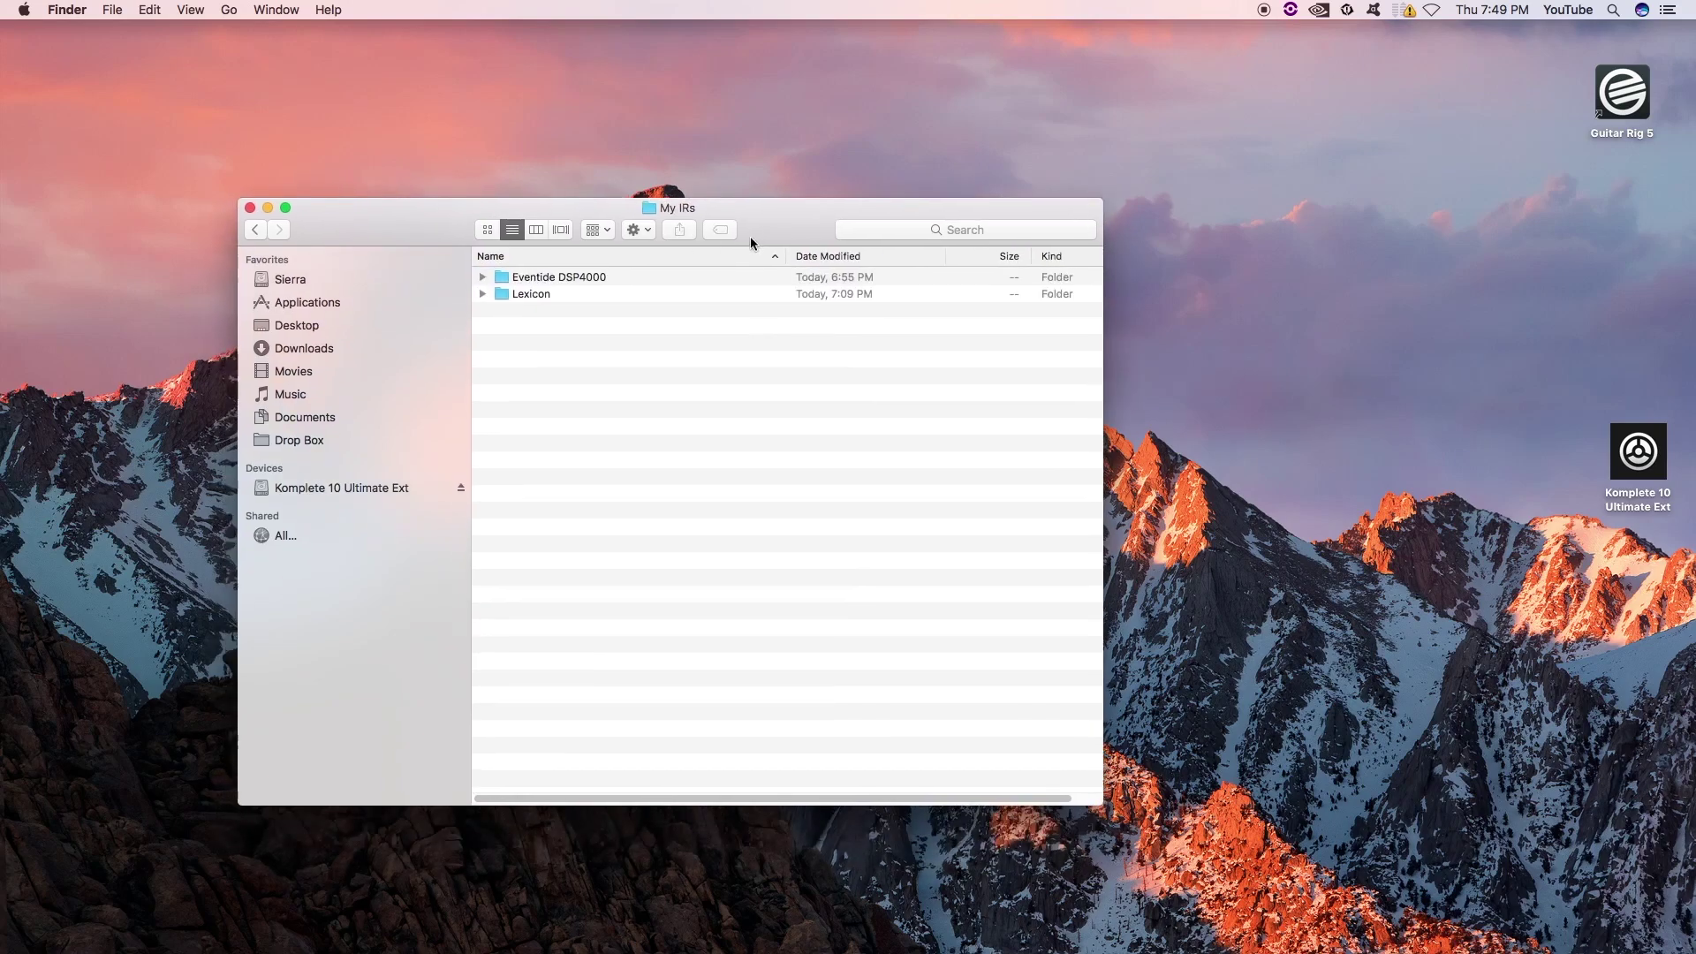
Rename the folders to '01 Eventide DSP4000' and '02 Lexicon'.
click(481, 291)
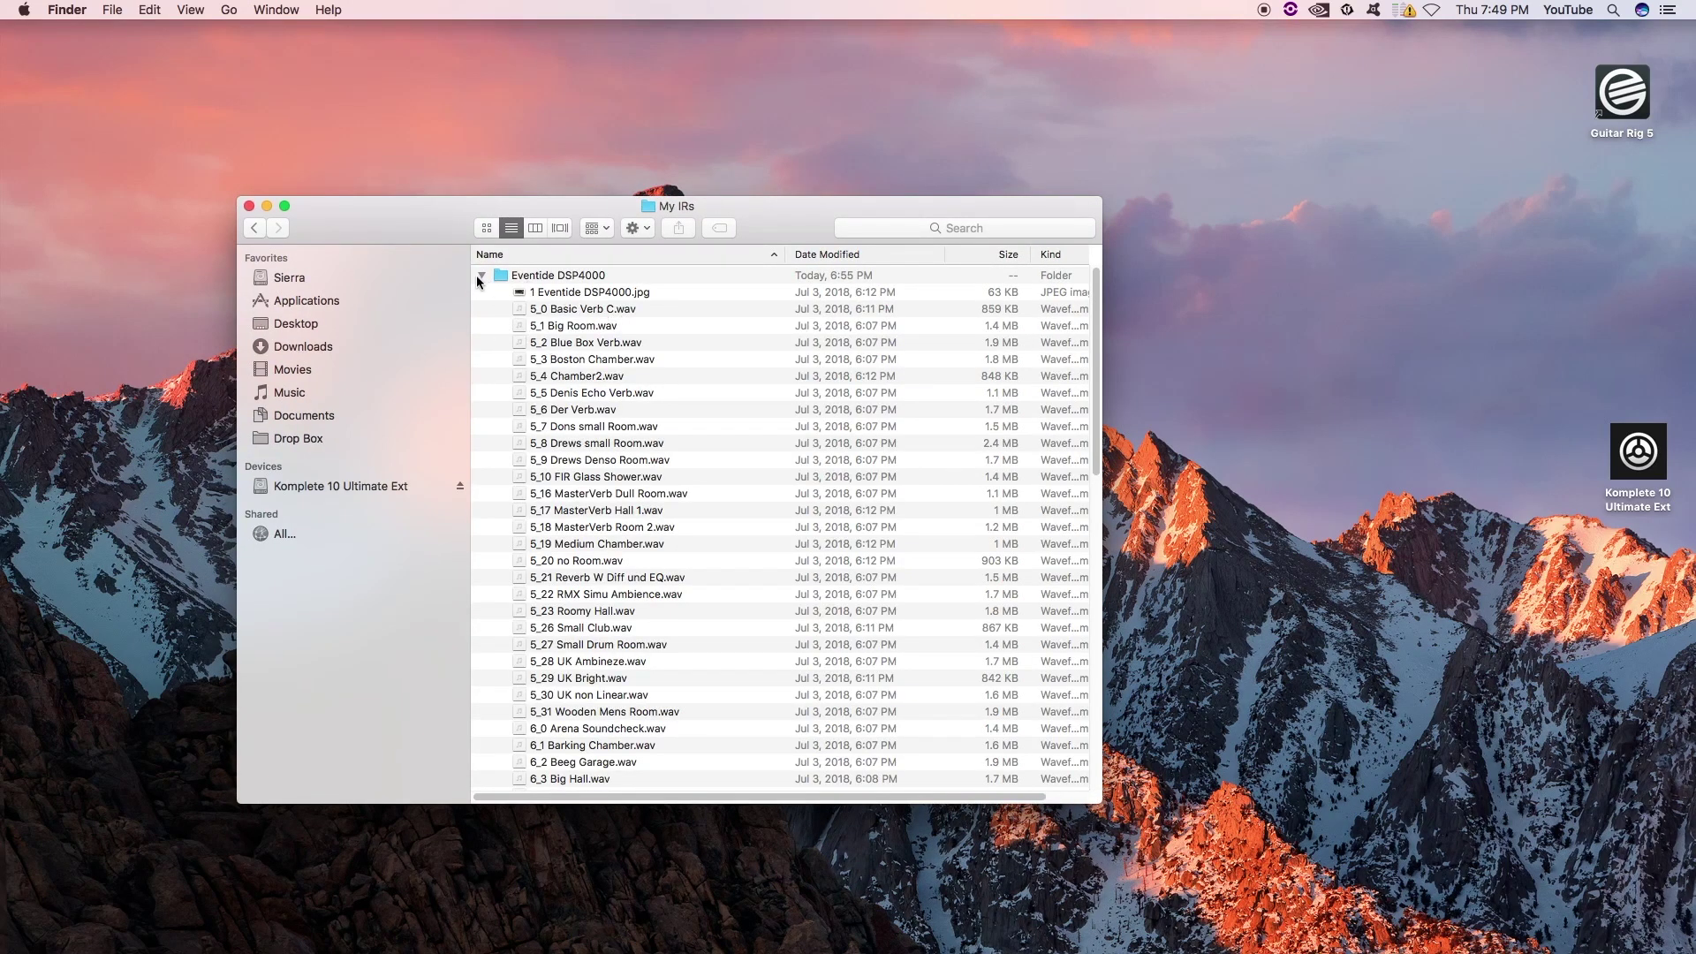
click(479, 274)
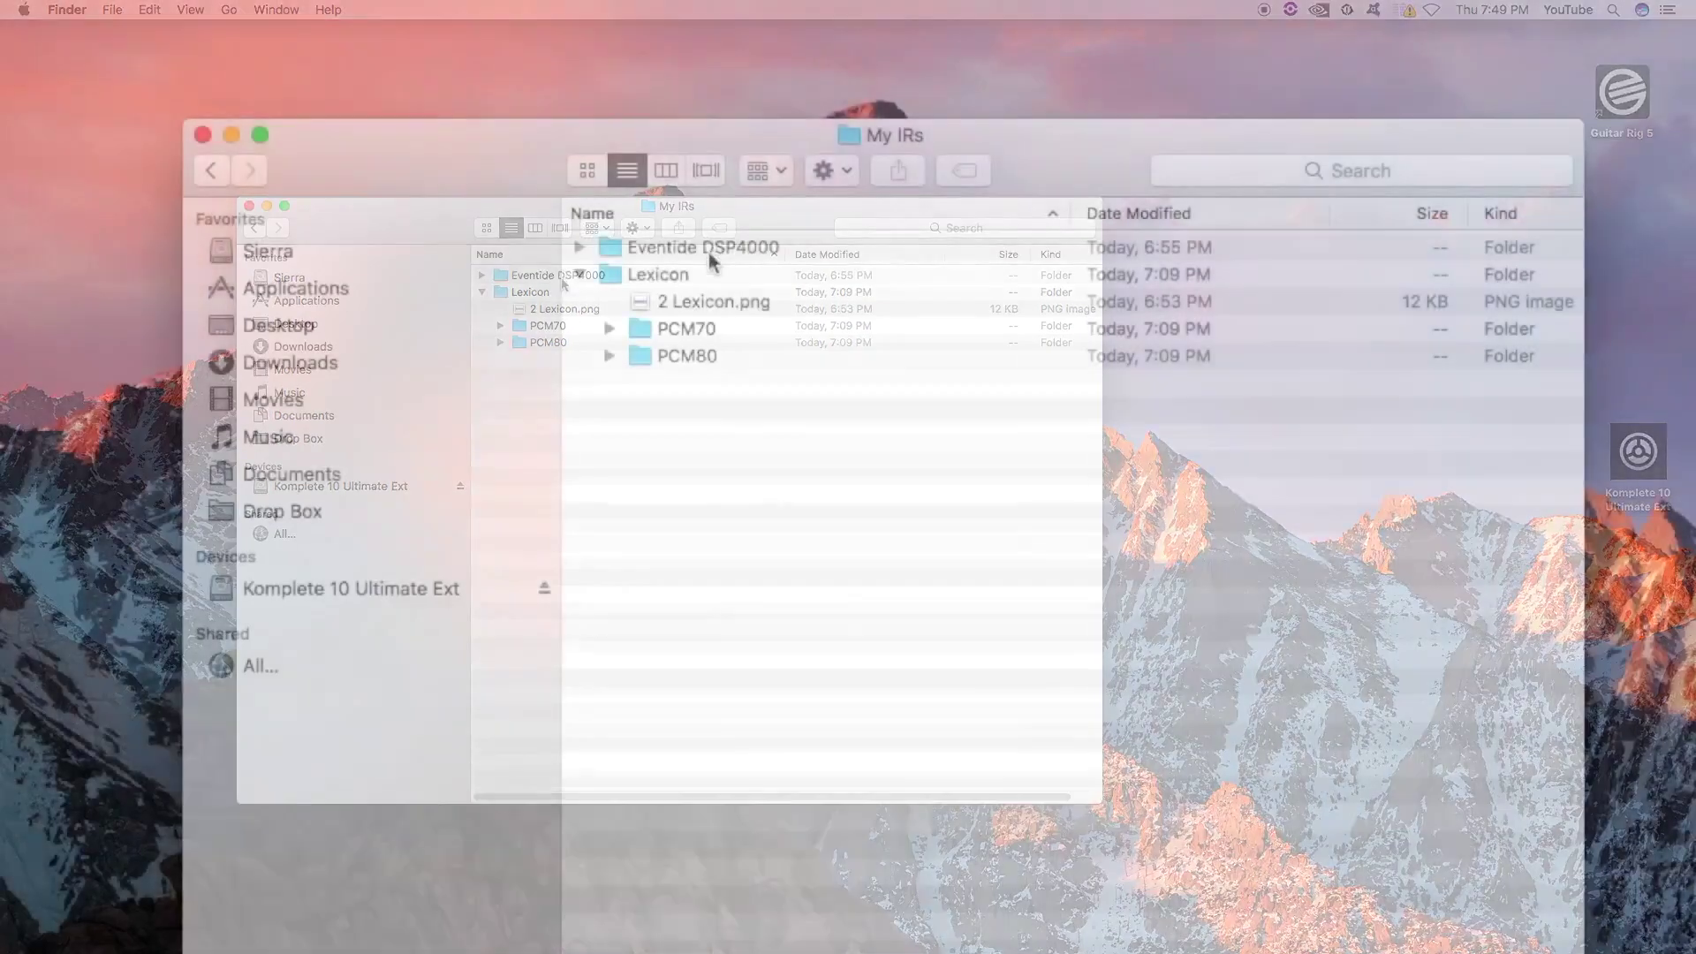
click(709, 253)
key(Return)
text(01)
key(Return)
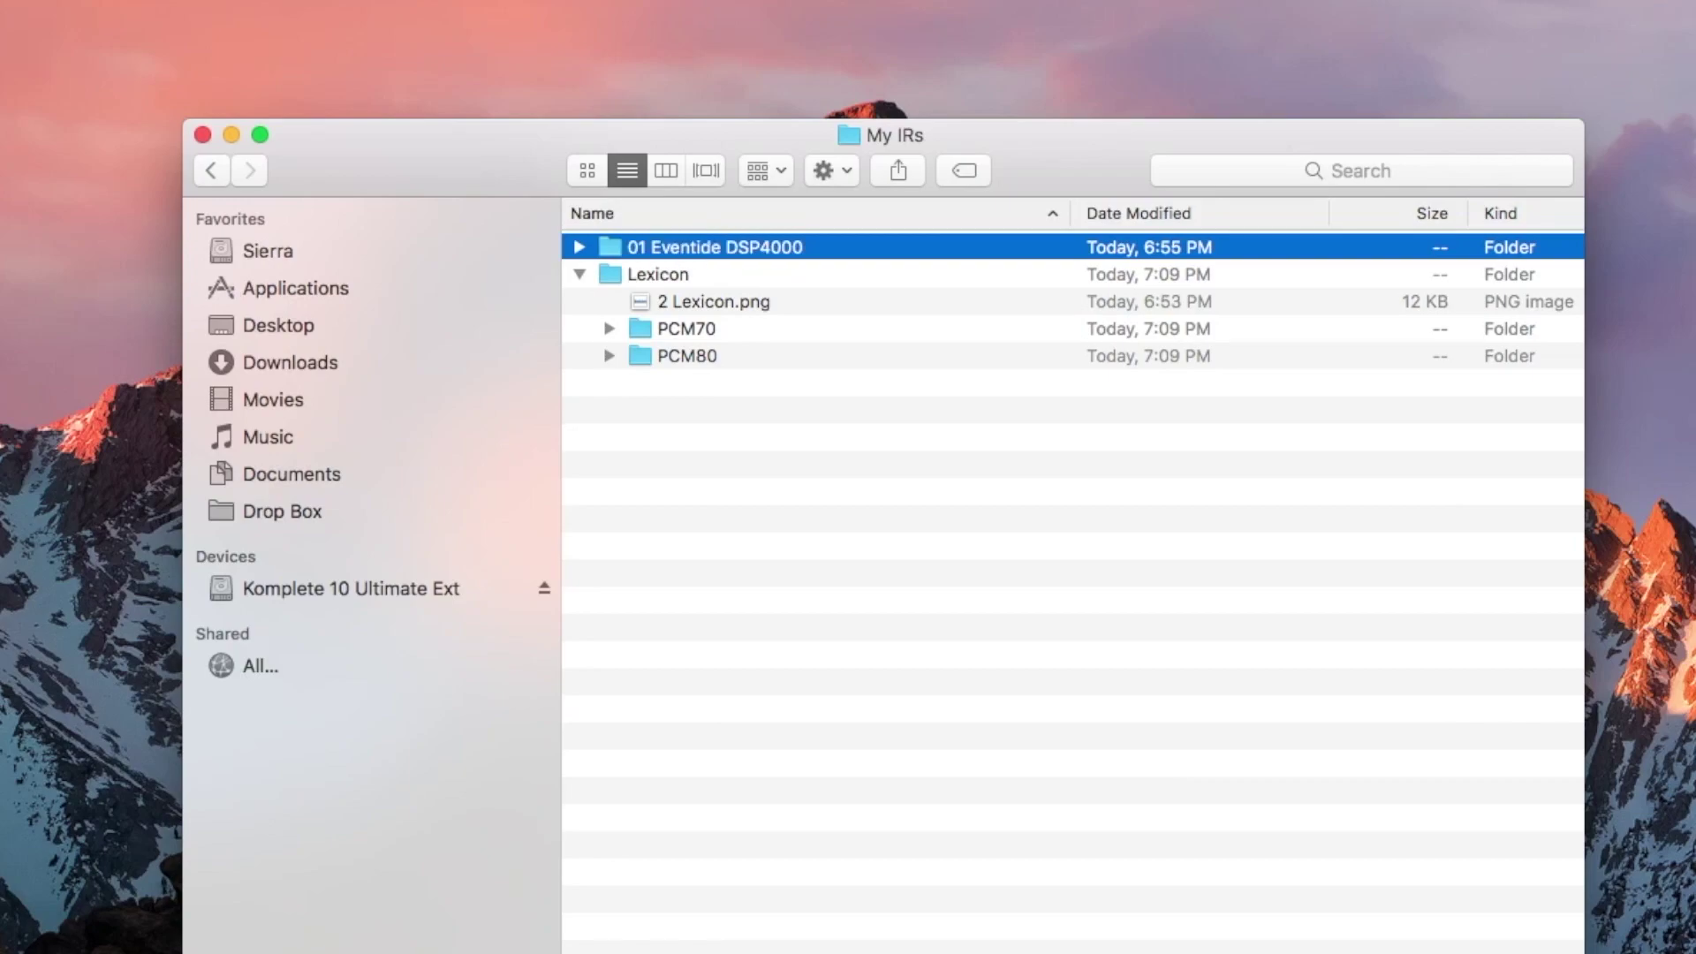
key(Down)
key(Return)
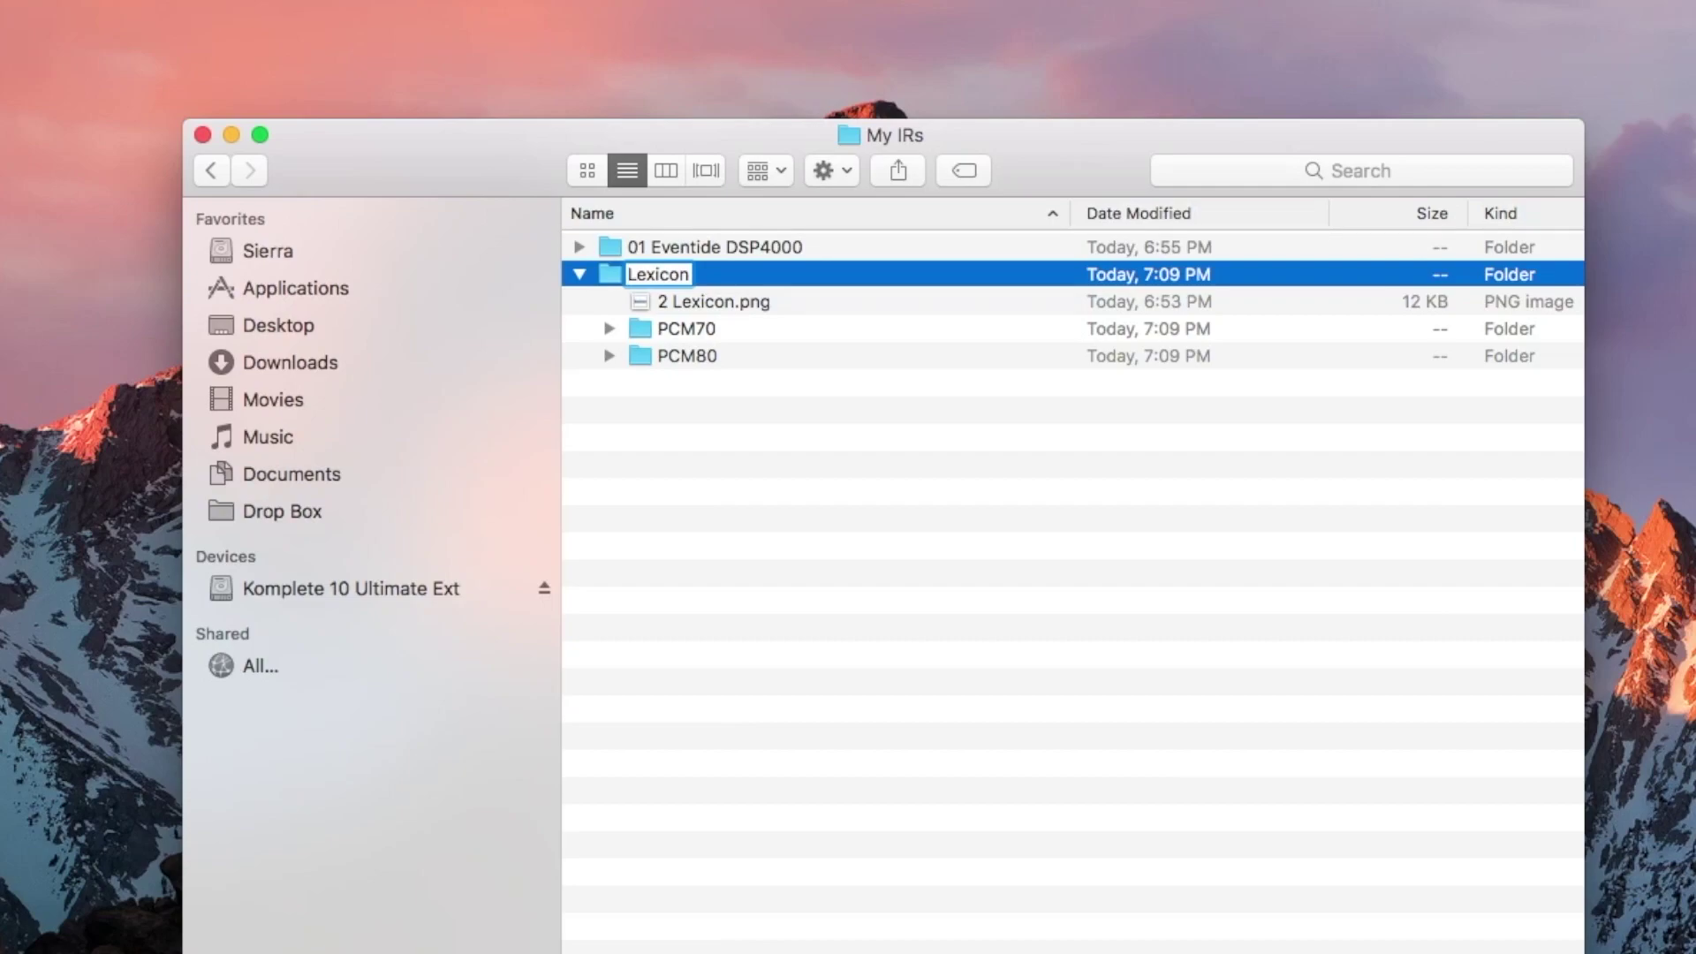
text(02)
key(Return)
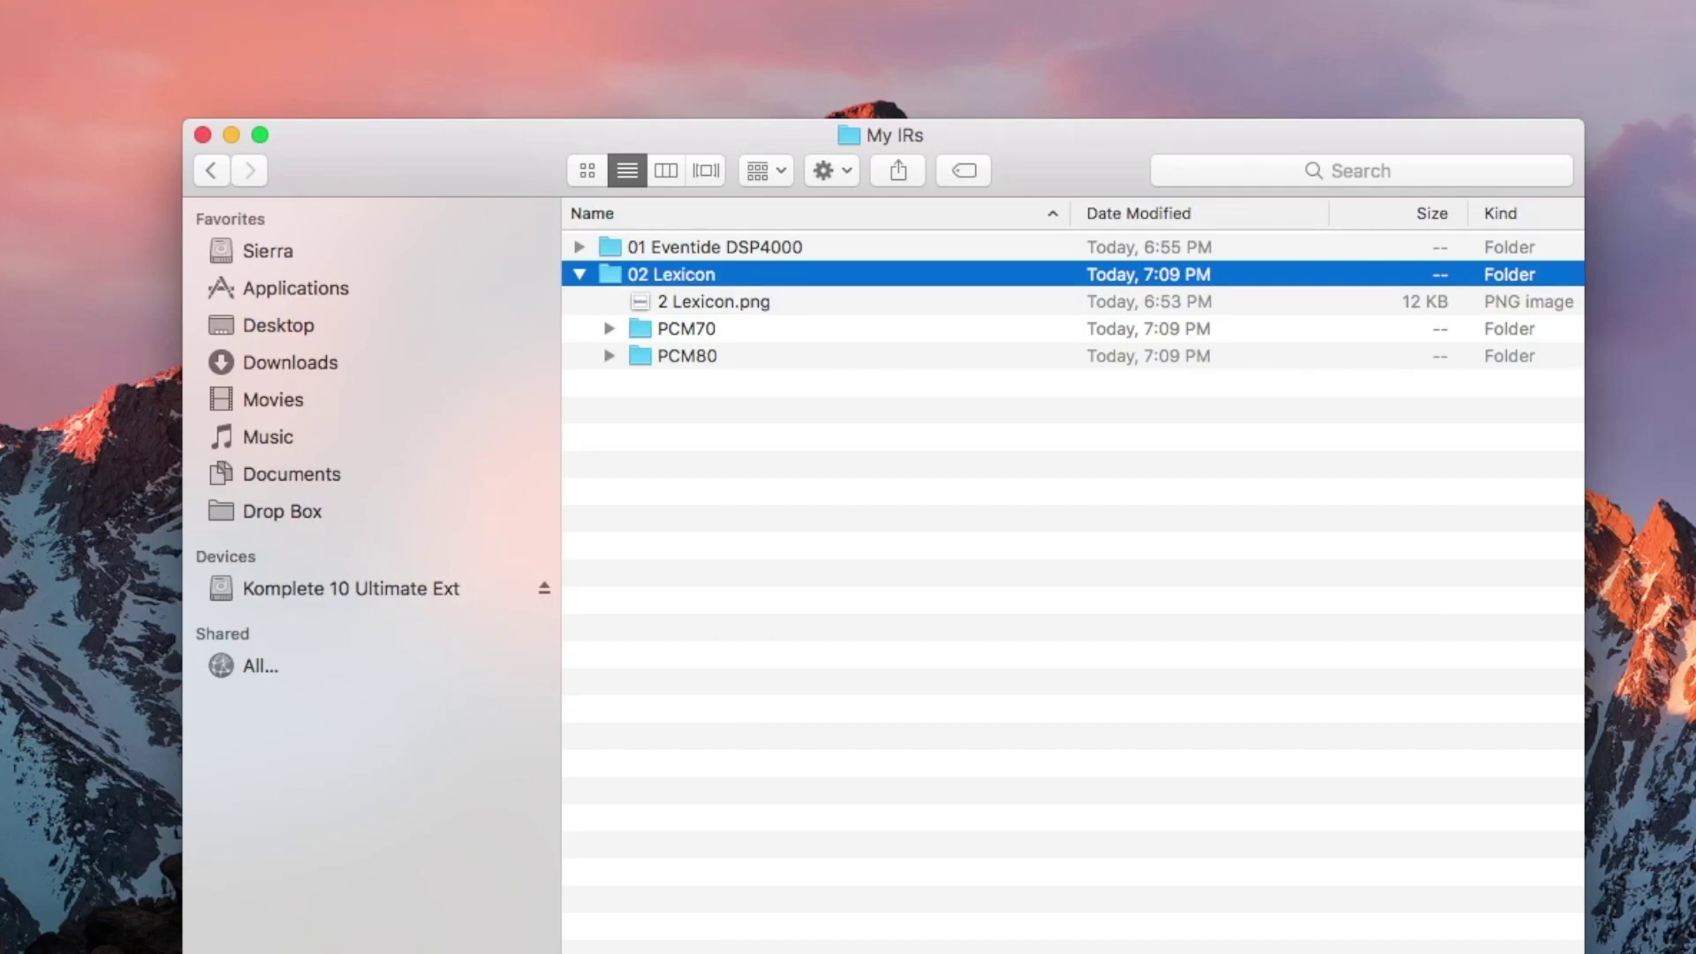
Browse 02 Lexicon's PCM80 and PCM70 folders and select Medium Hall.
click(579, 246)
scroll(617, 272, down, 3)
scroll(815, 392, down, 10)
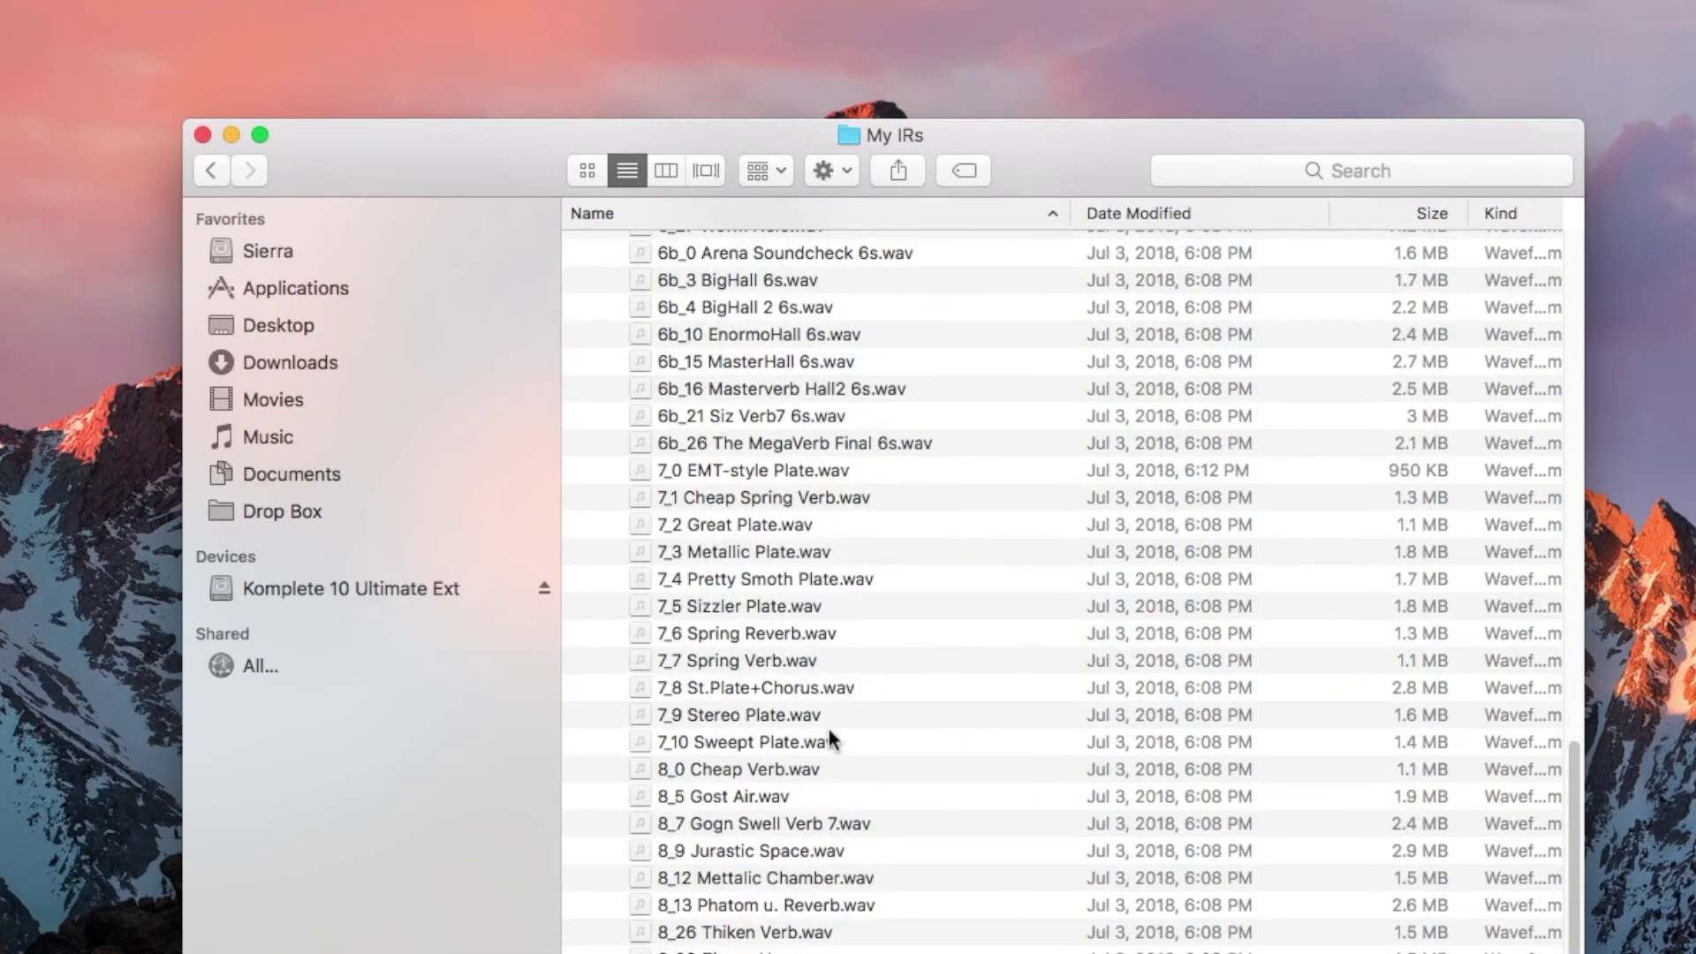
scroll(832, 691, up, 15)
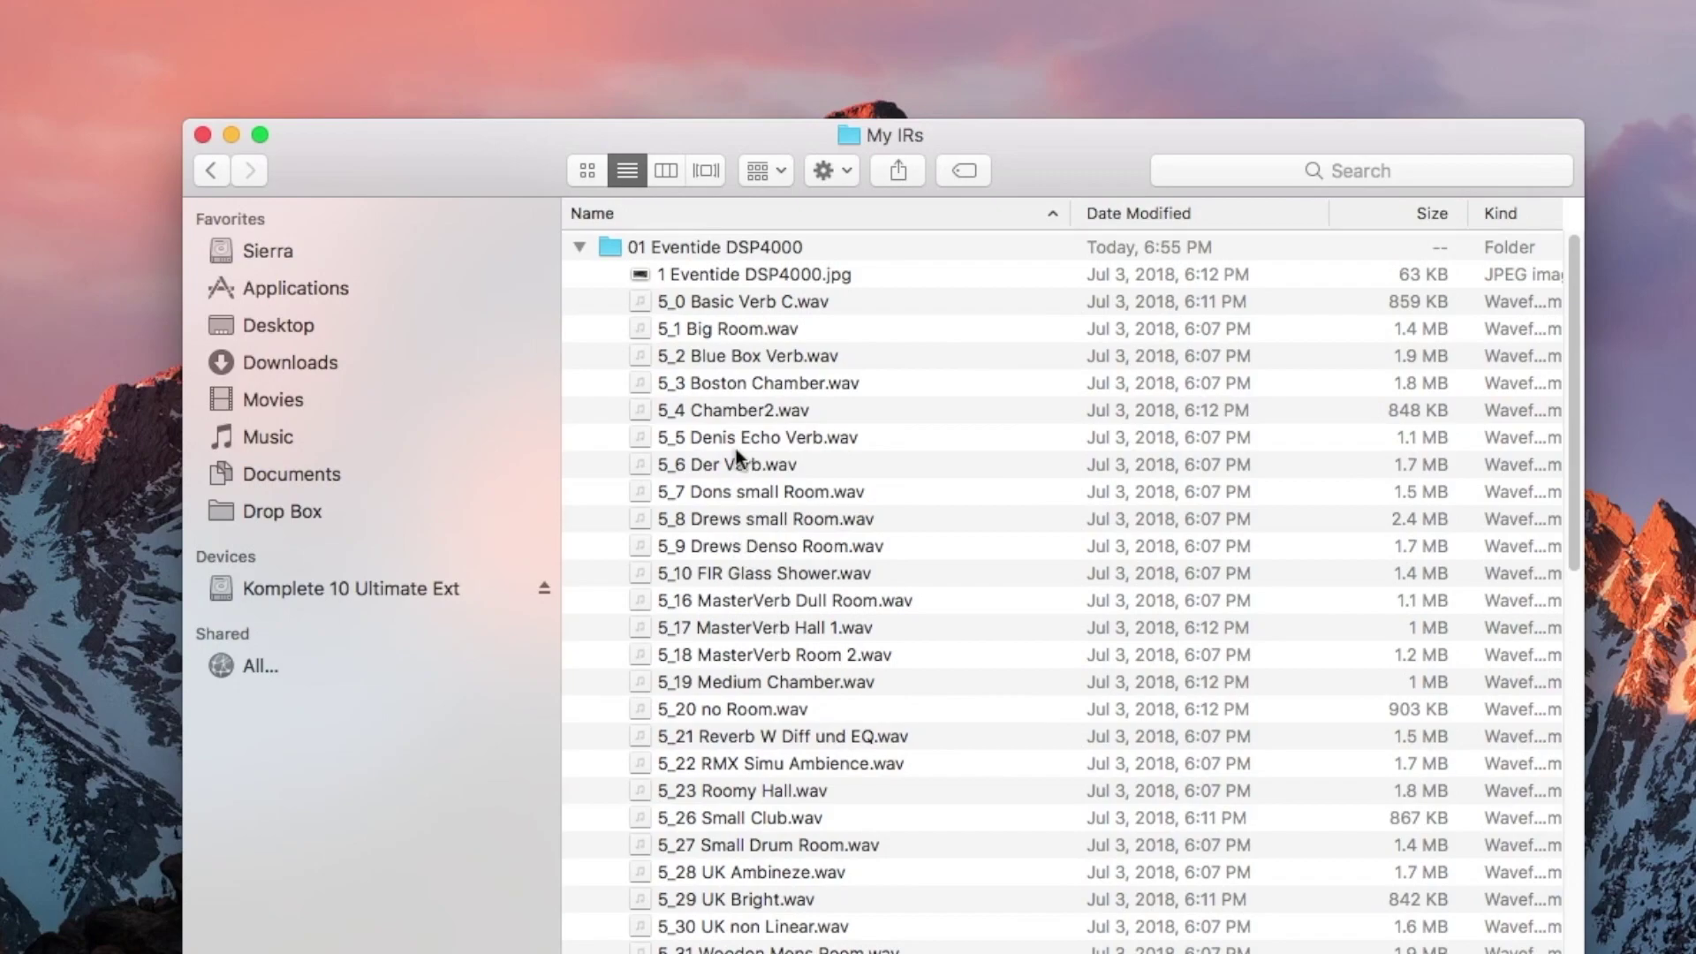
click(579, 247)
click(580, 275)
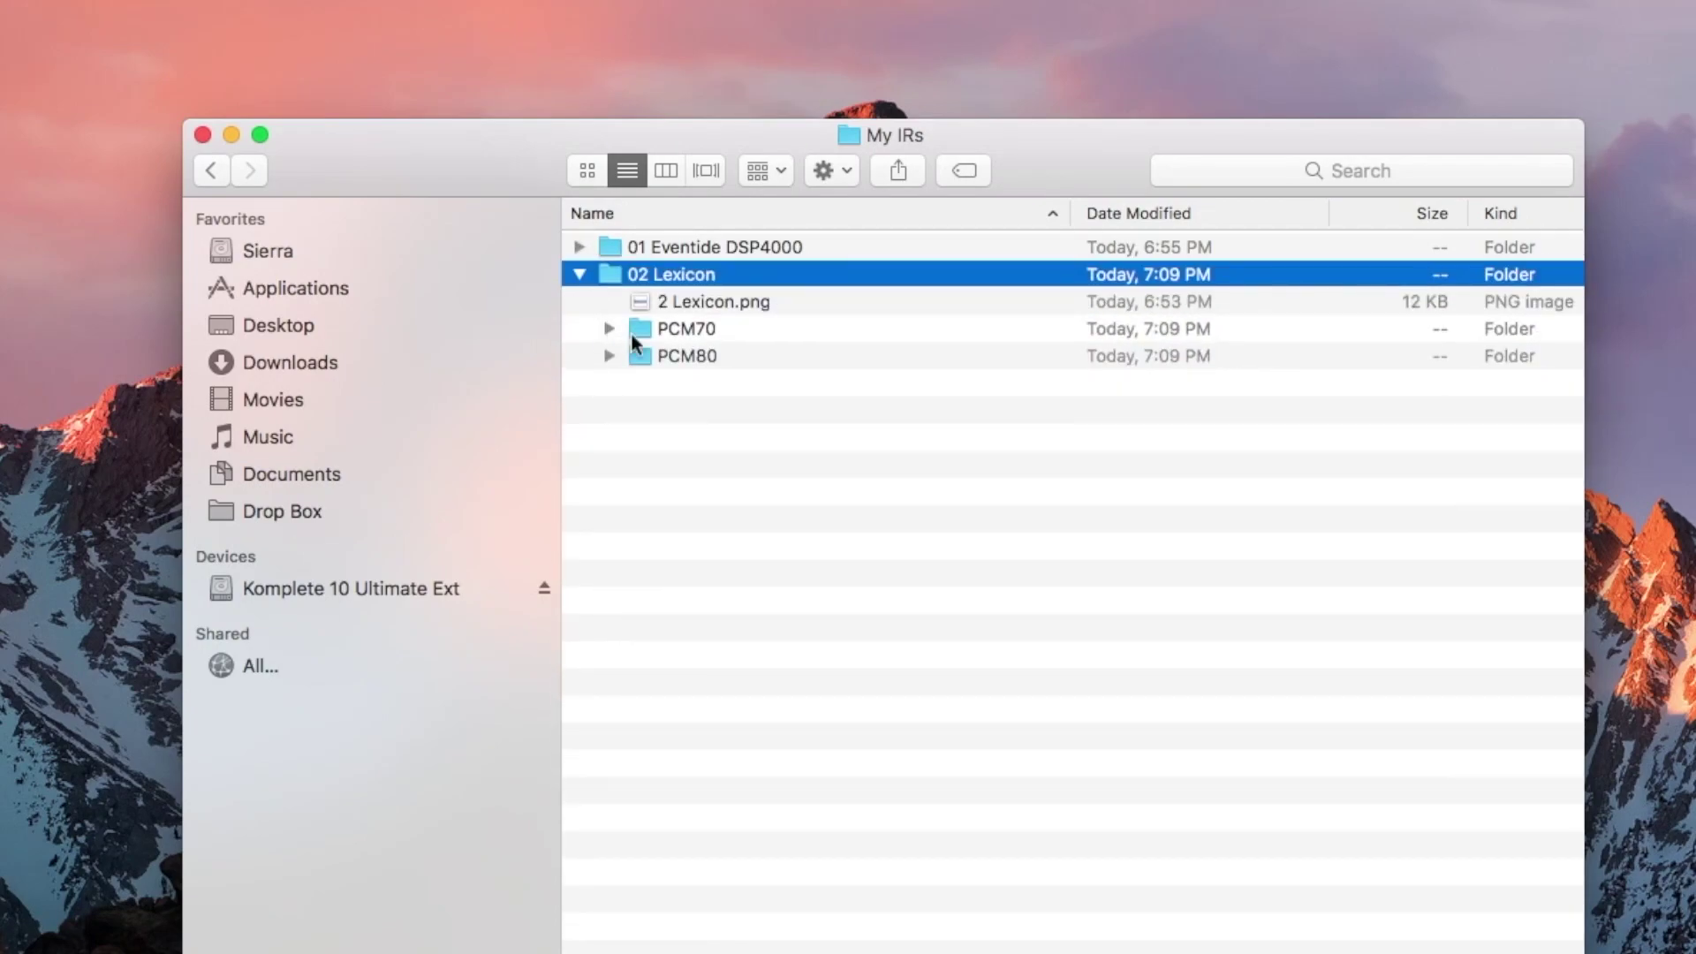
click(610, 357)
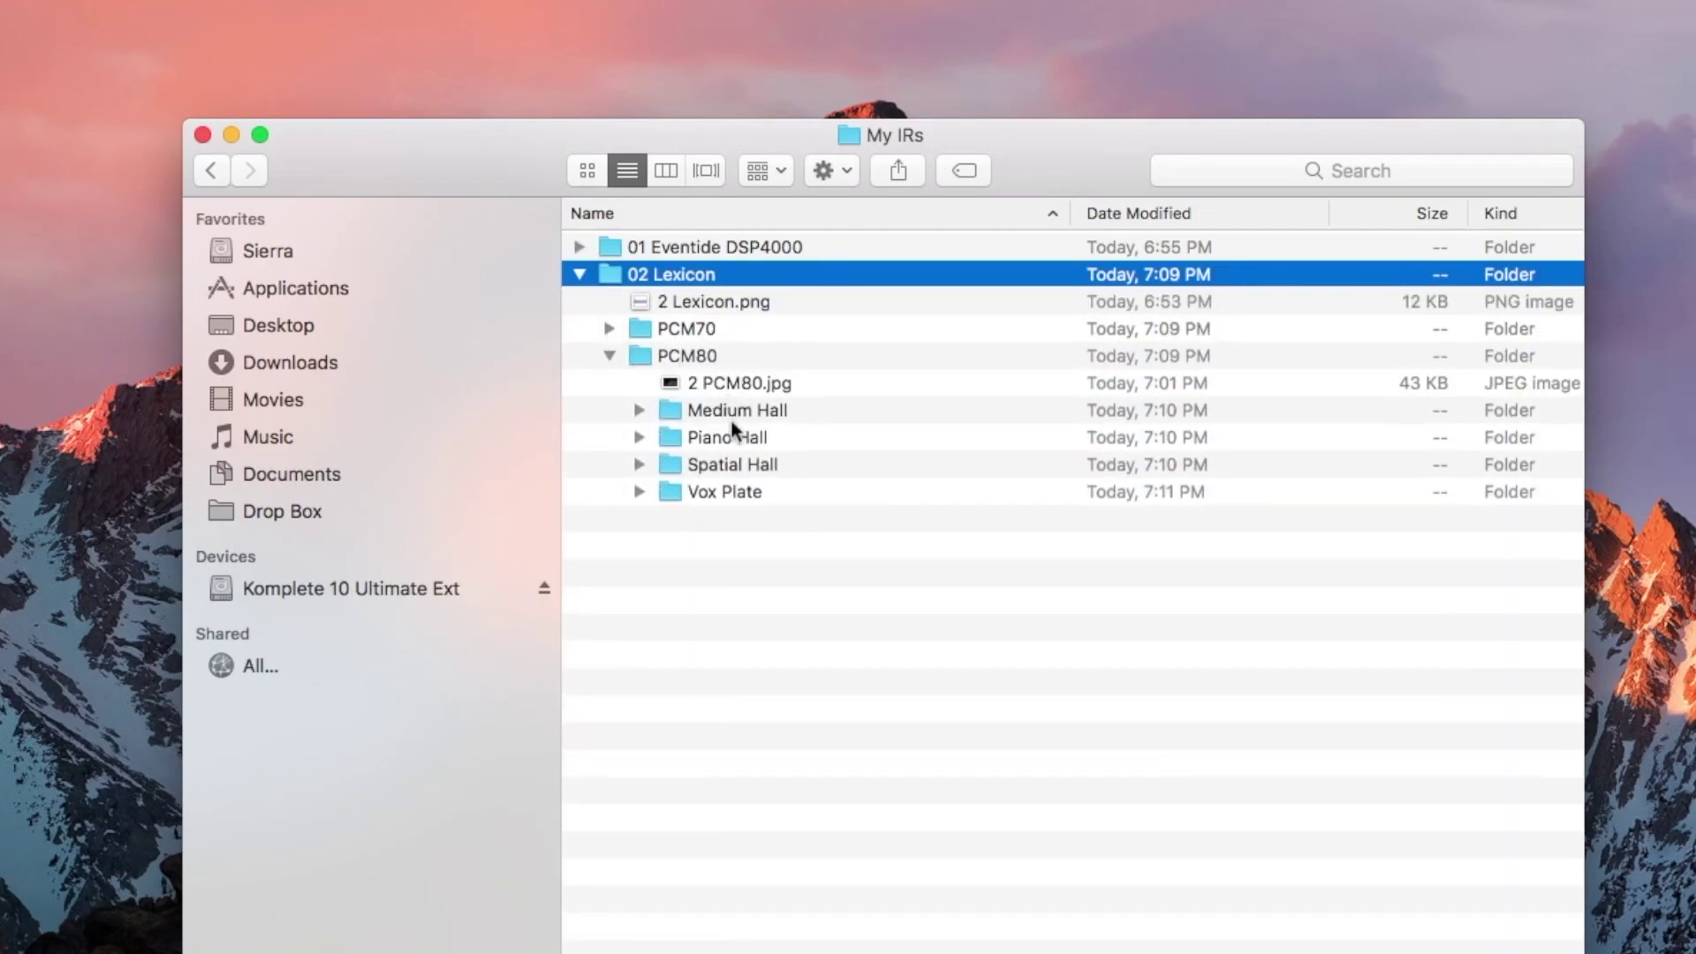
click(622, 360)
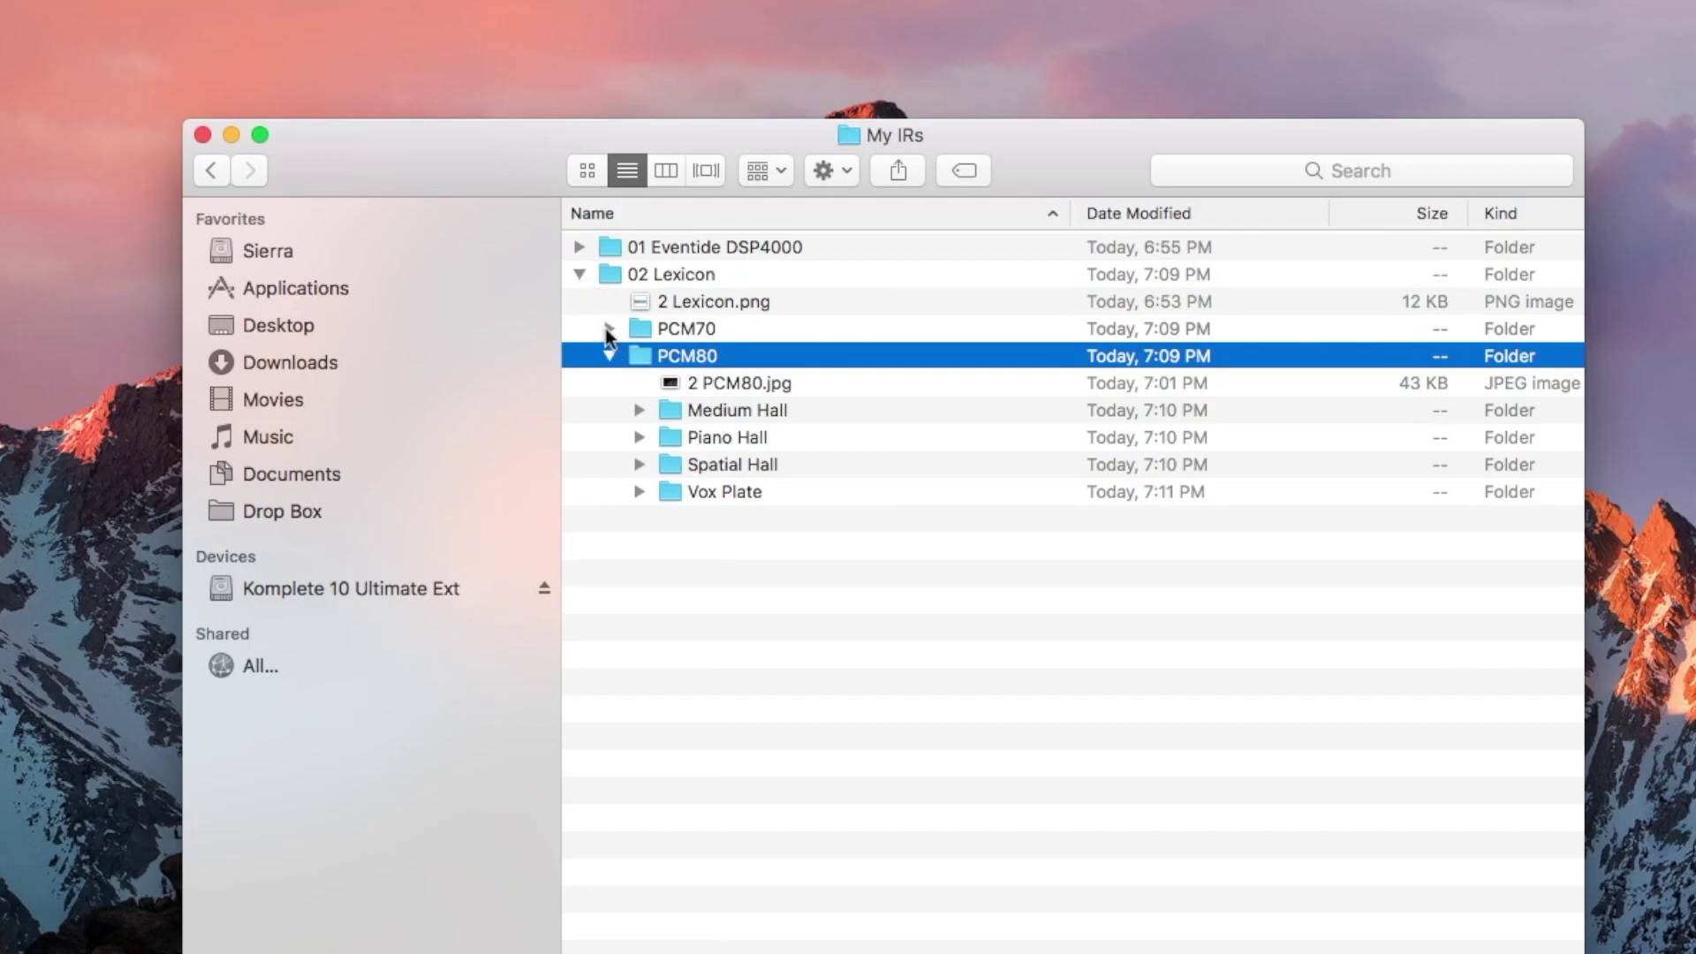
click(609, 329)
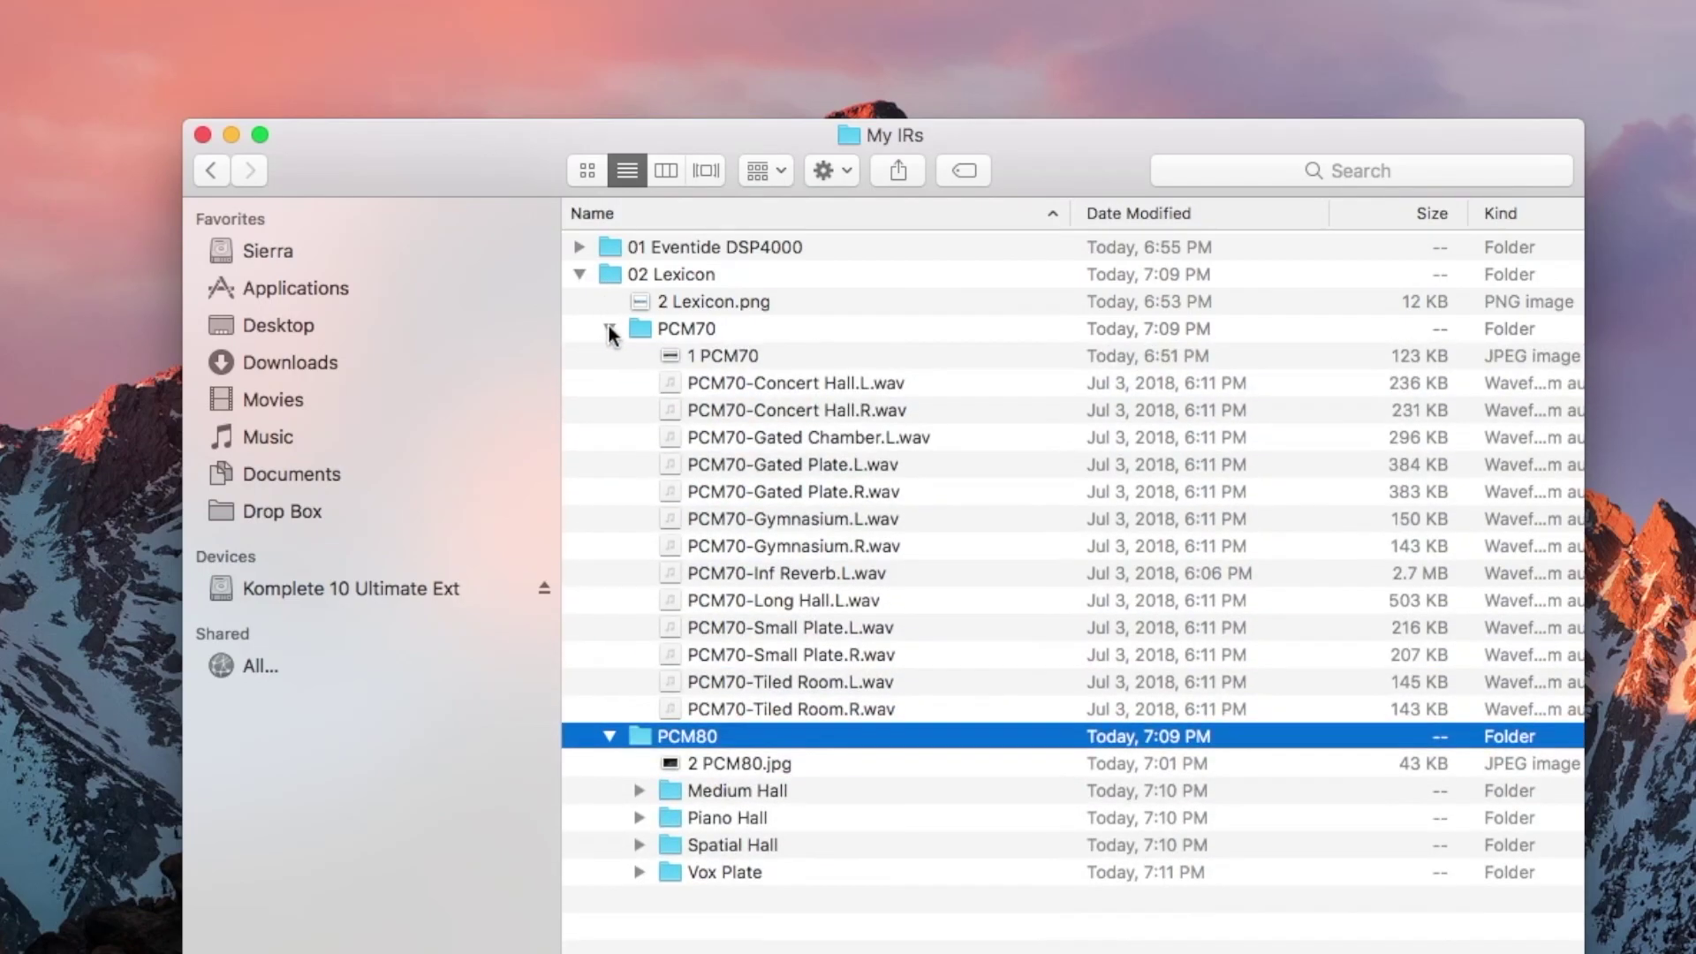
click(609, 329)
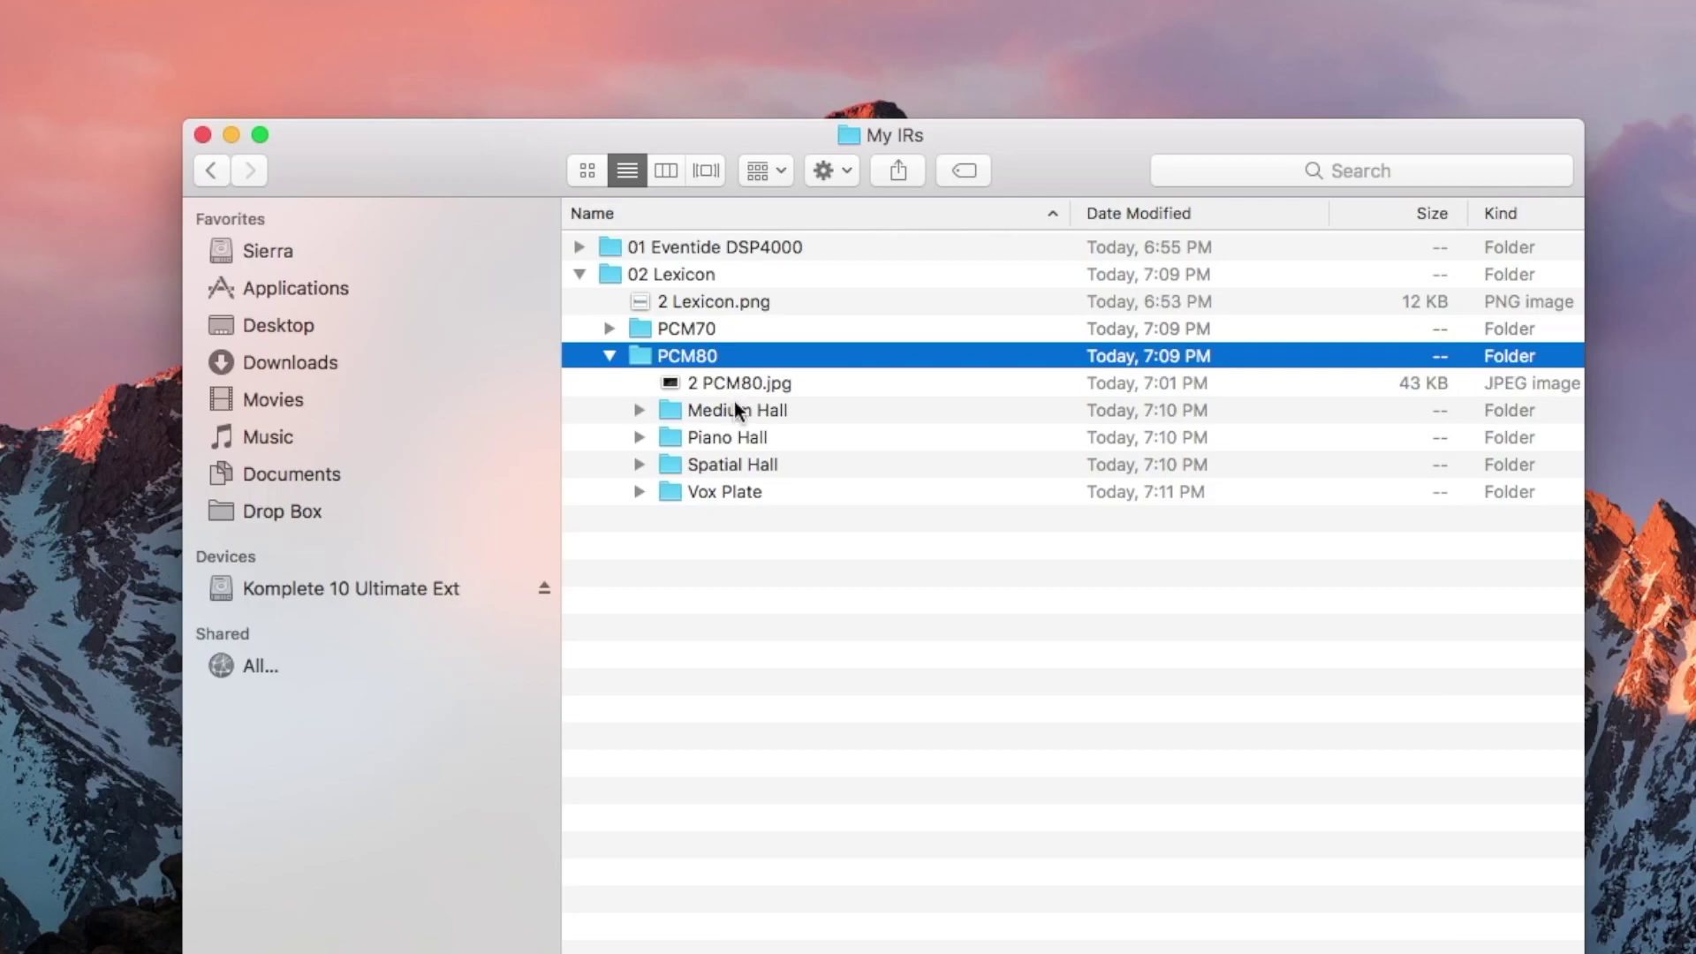
click(735, 406)
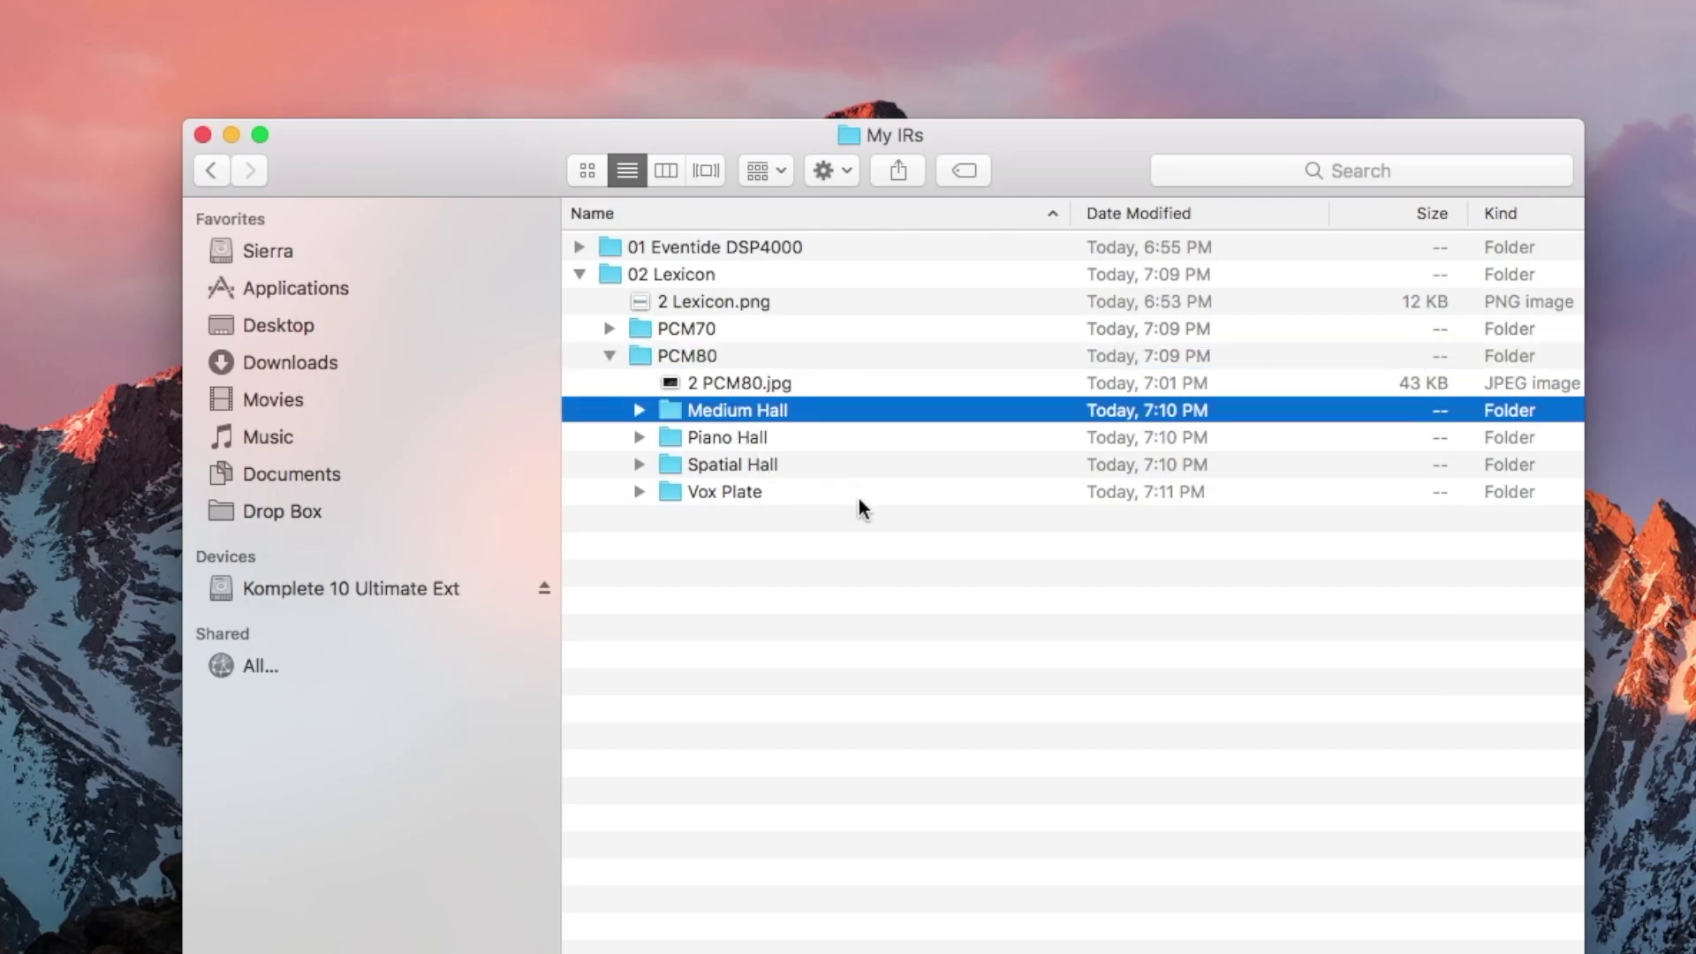
Rename the Lexicon subfolders to '01 PCM70' and '02 PCM80'.
click(741, 329)
key(Return)
key(Left)
text(01)
key(Return)
key(Down)
key(Down)
key(Return)
text(02)
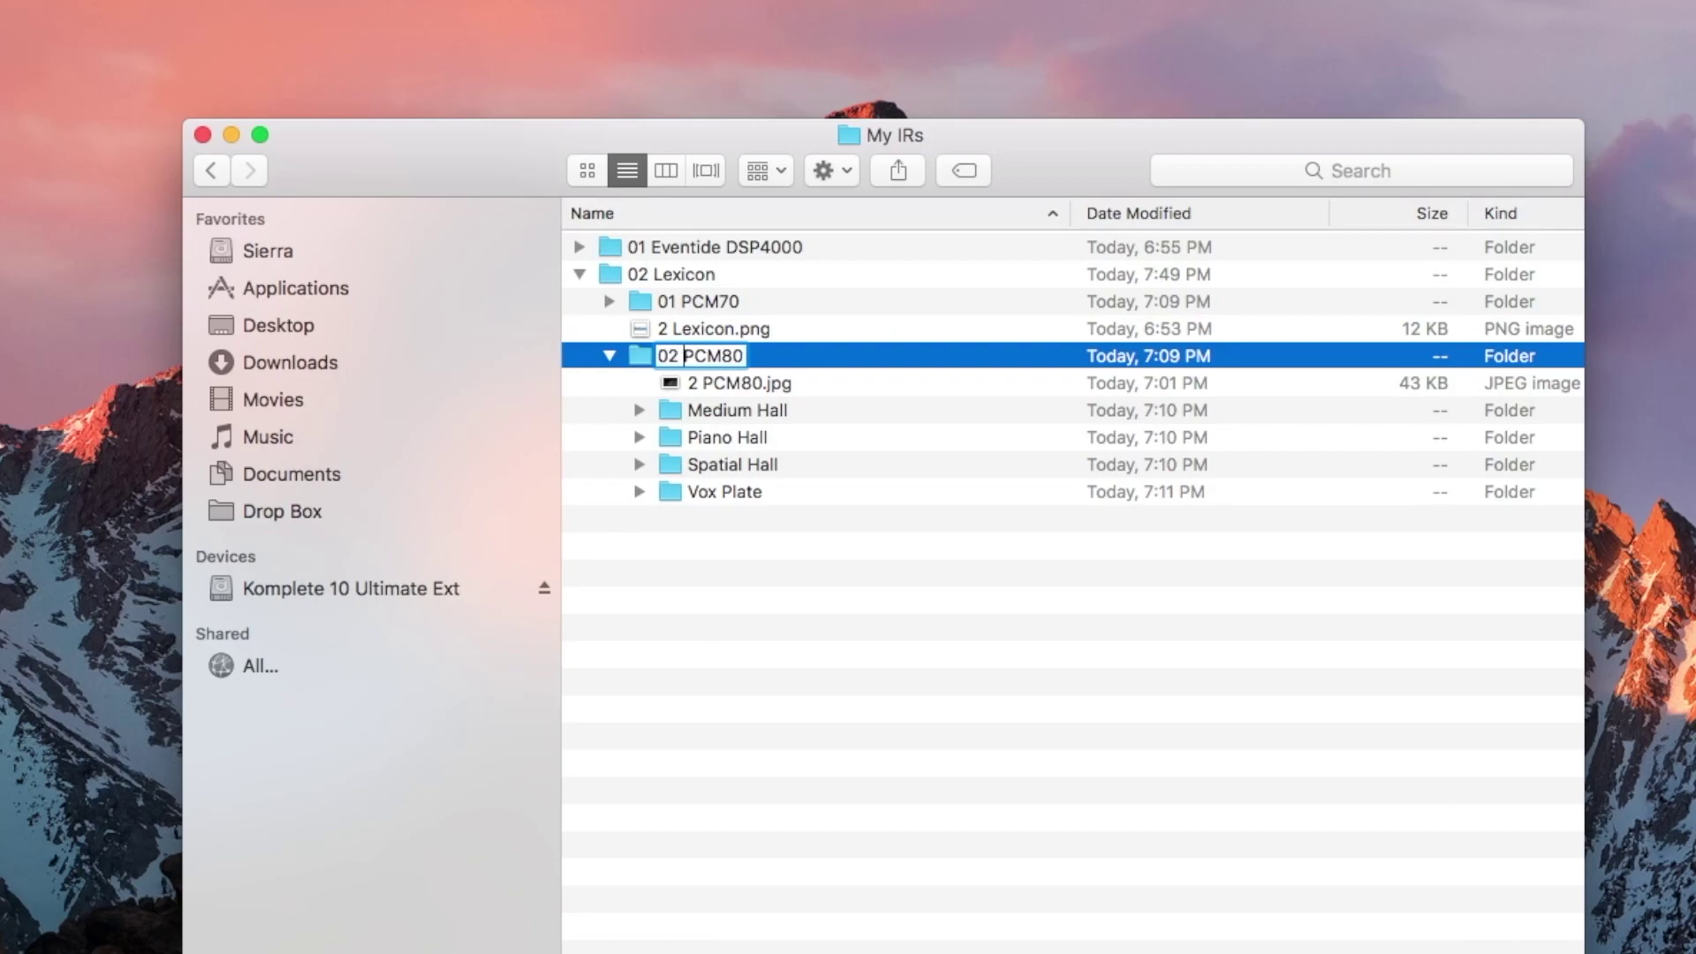
key(Return)
Rename the first two PCM80 folders to '01 Medium Hall' and '02 Piano Hall'.
key(Down)
key(Down)
key(Return)
text(01)
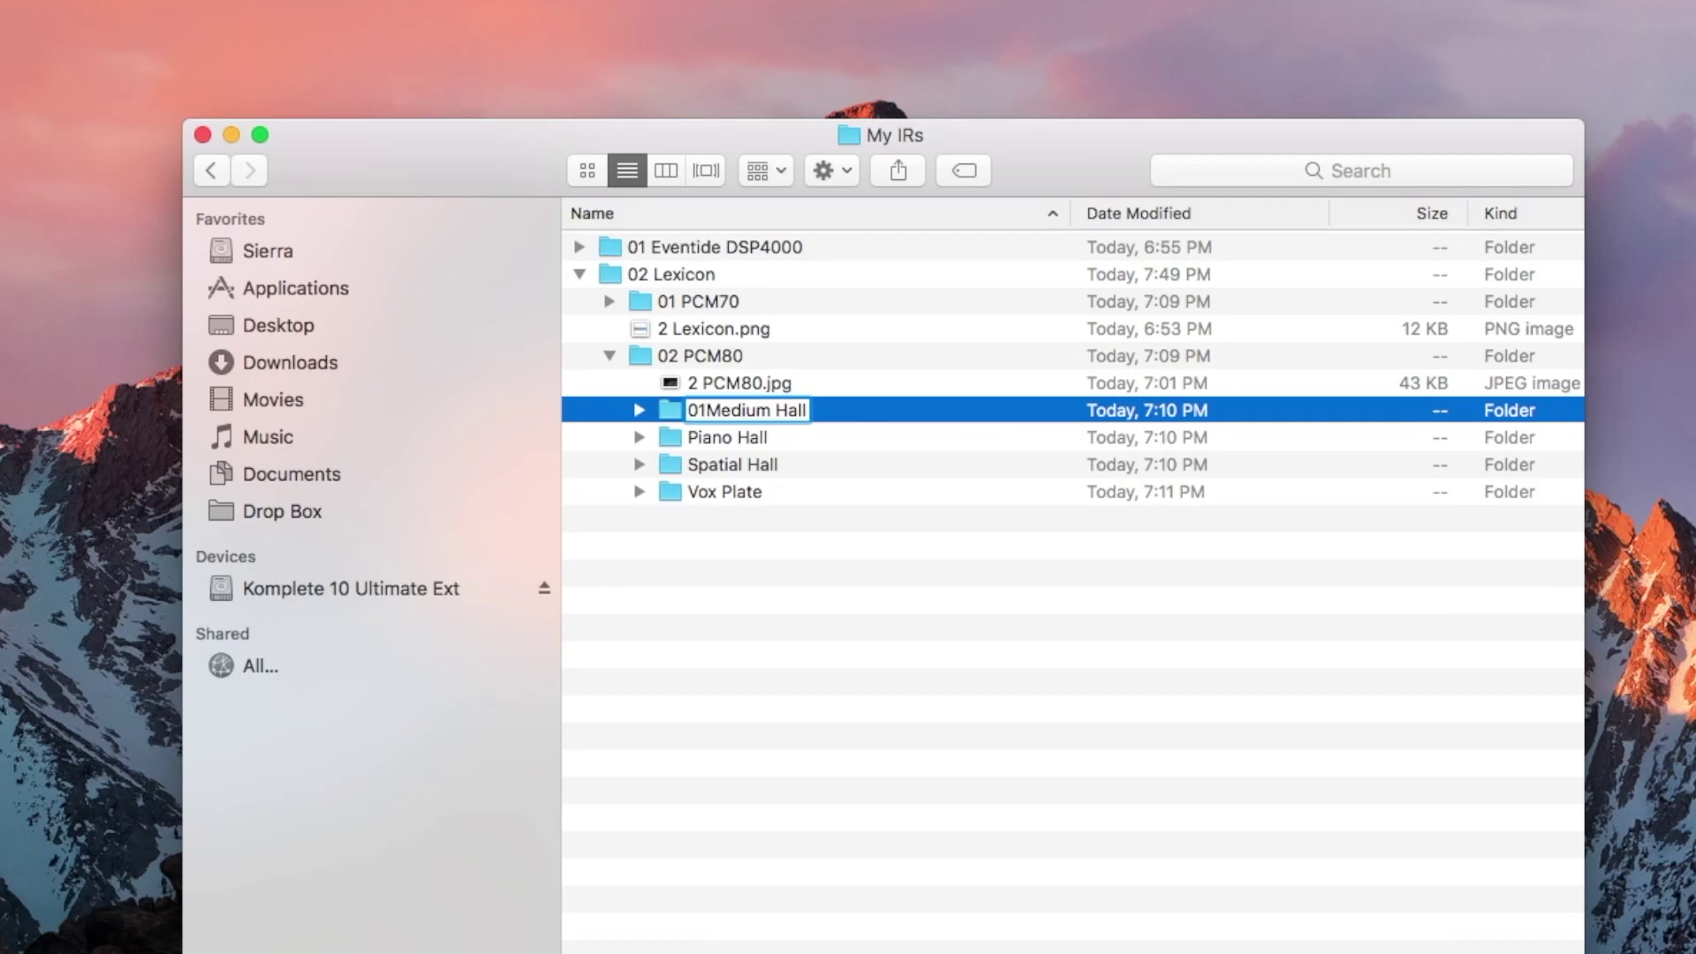
key(Return)
key(Down)
key(Down)
key(Return)
text(02)
key(Return)
Rename to '03 Spatial Hall' and '04 Vox Plate', collapse Lexicon, and expand 01 Eventide DSP4000.
key(Down)
key(Return)
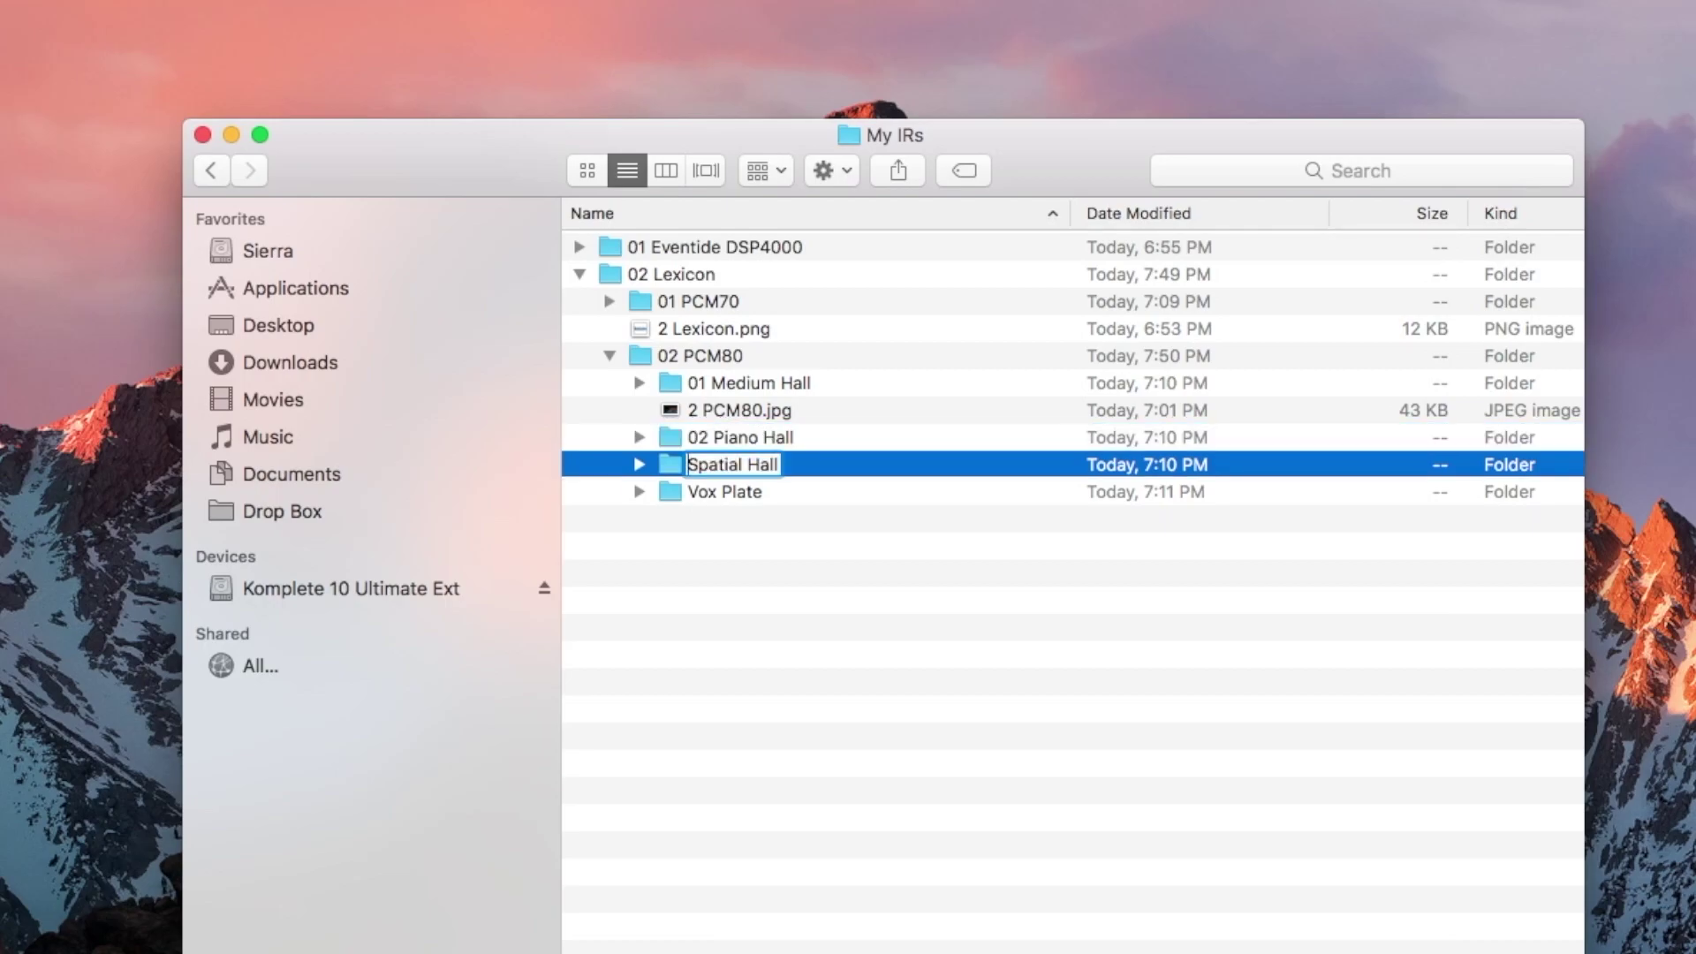
key(Left)
text(03)
key(Return)
key(Down)
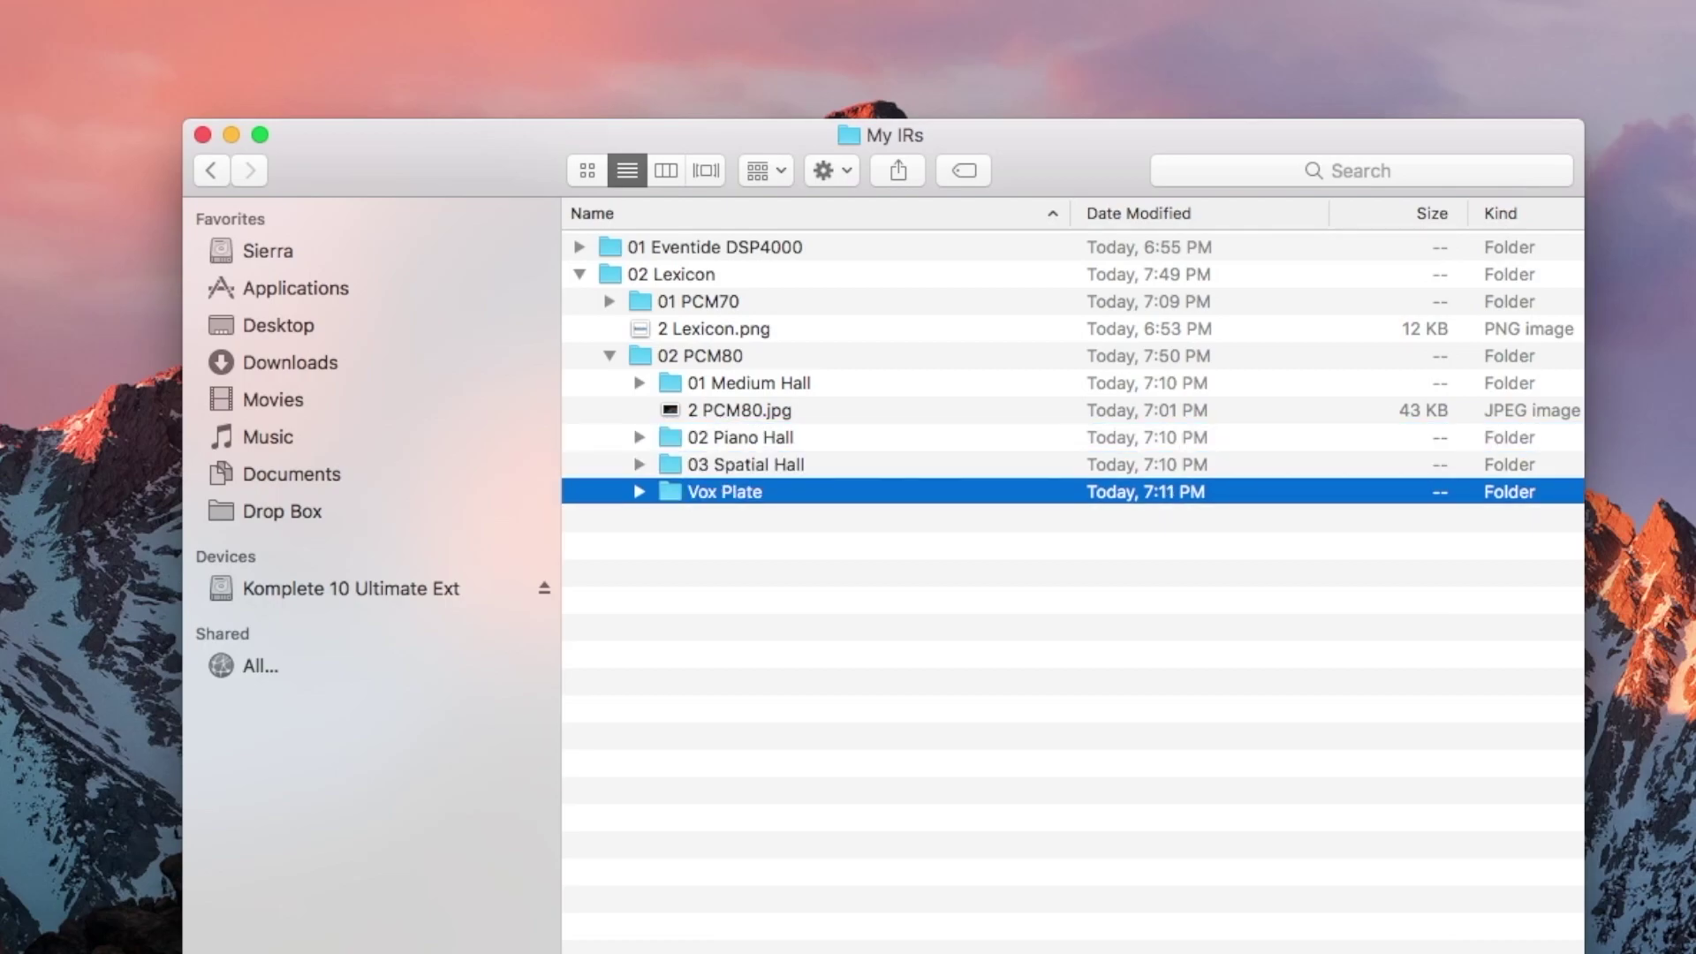
key(Return)
text(04)
click(609, 356)
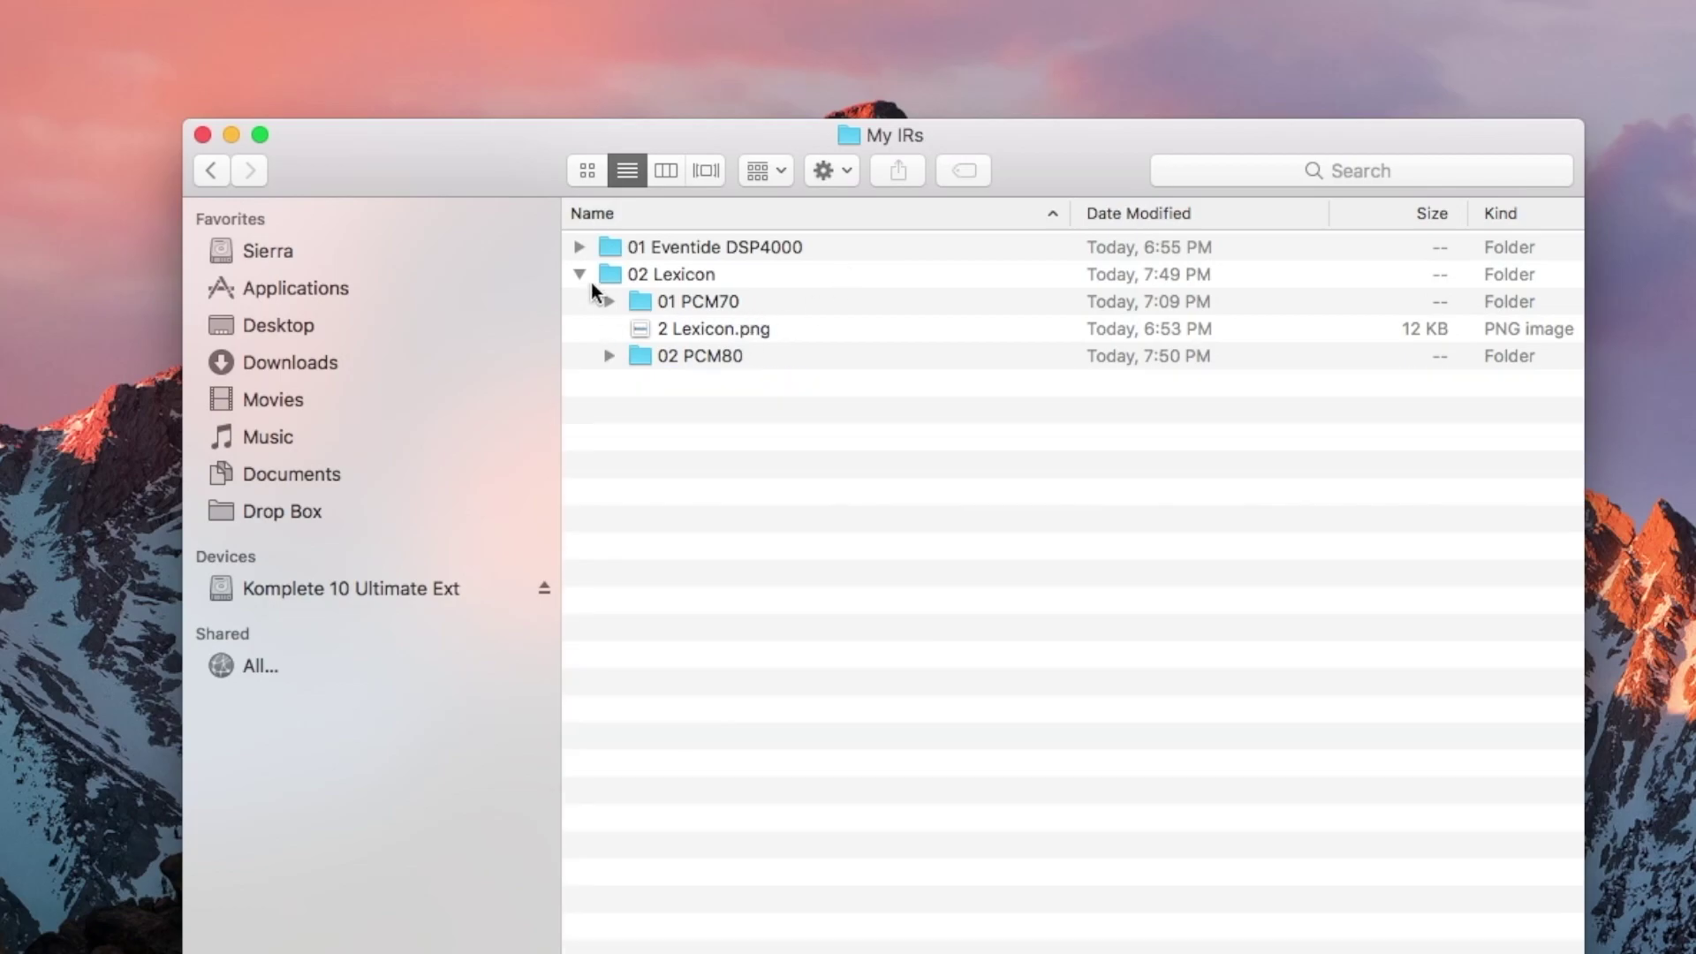
click(578, 275)
click(579, 248)
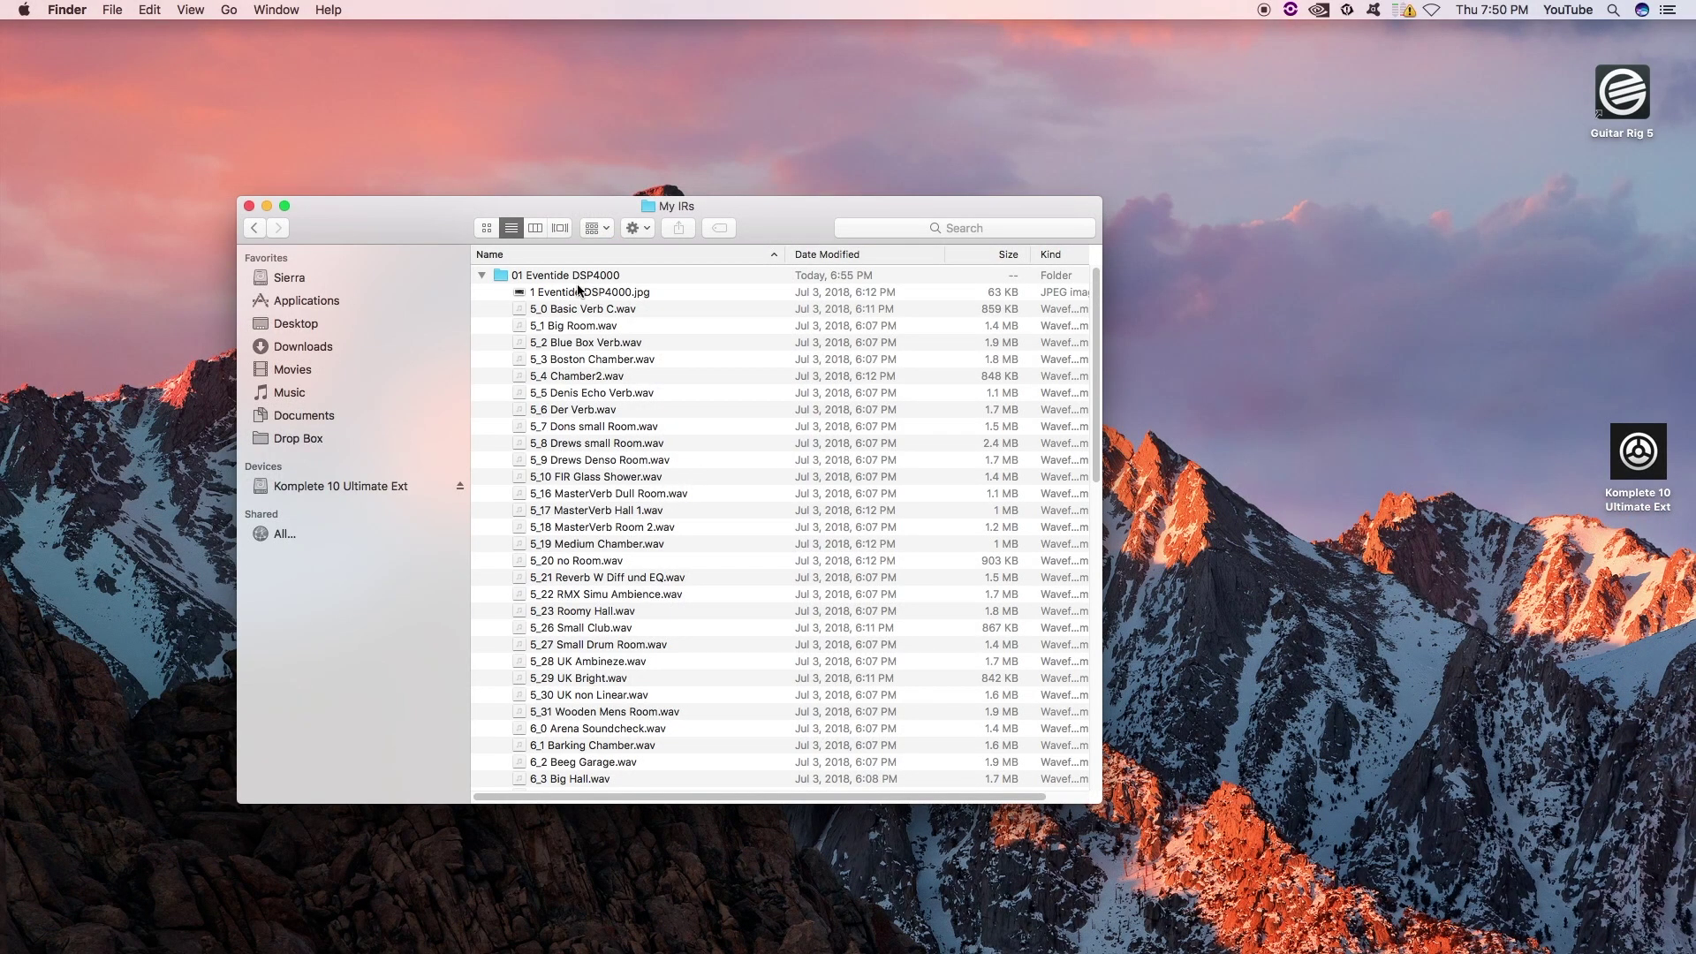
click(556, 293)
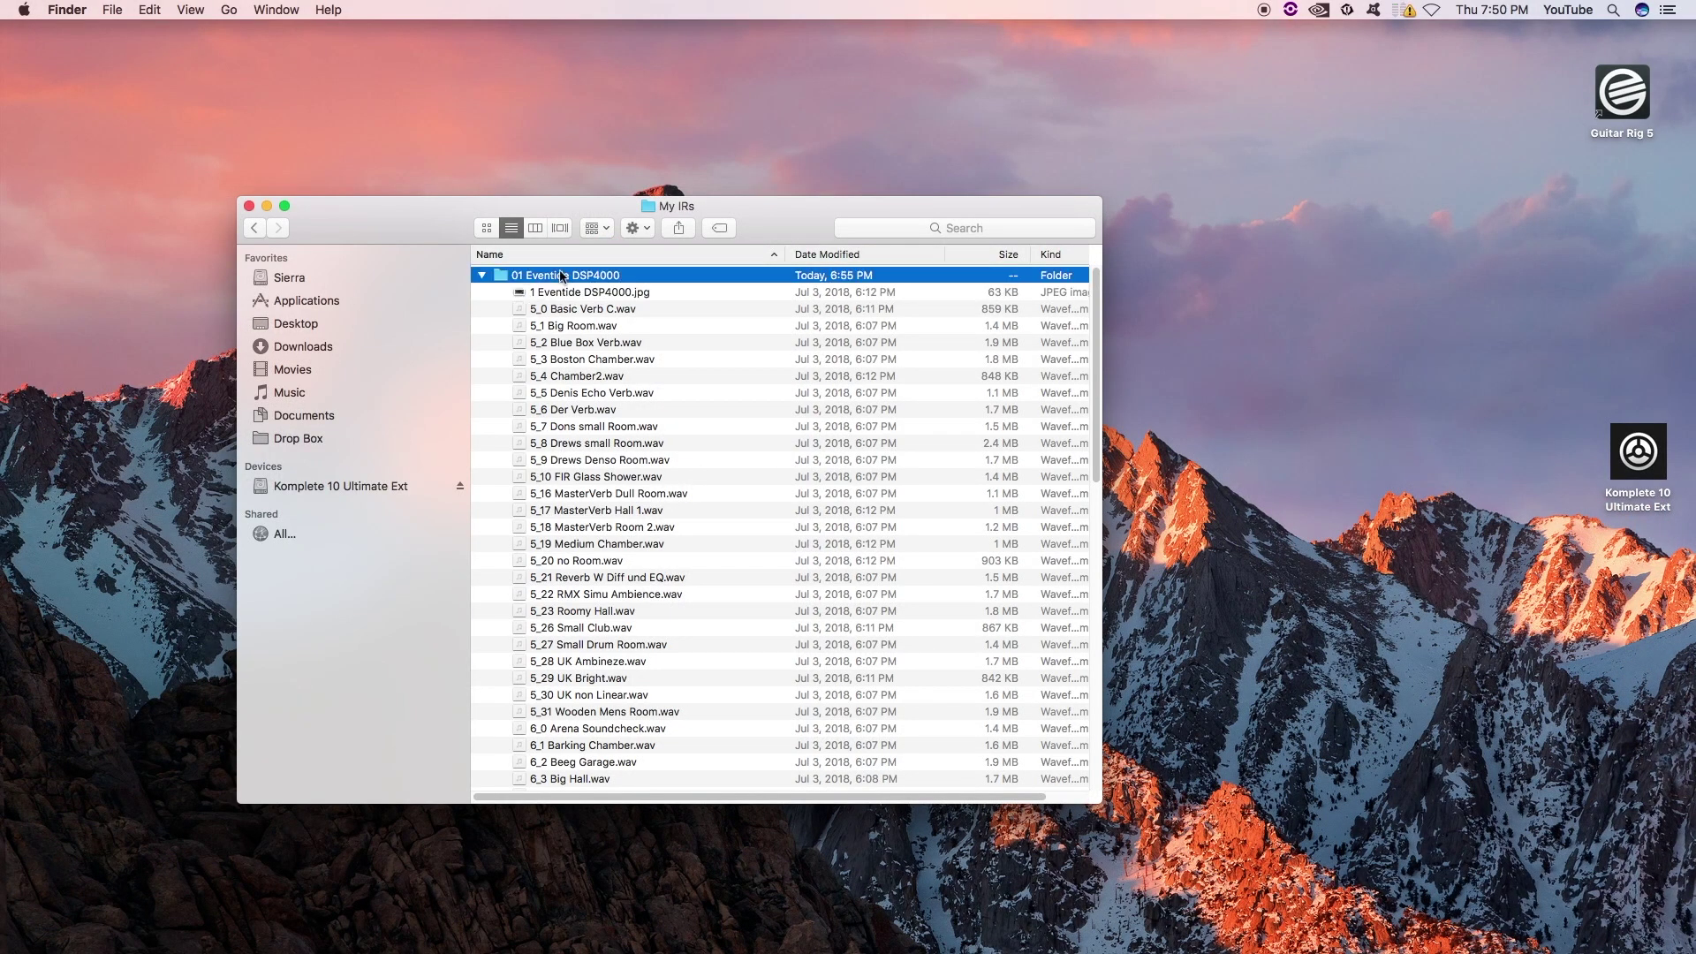
click(567, 294)
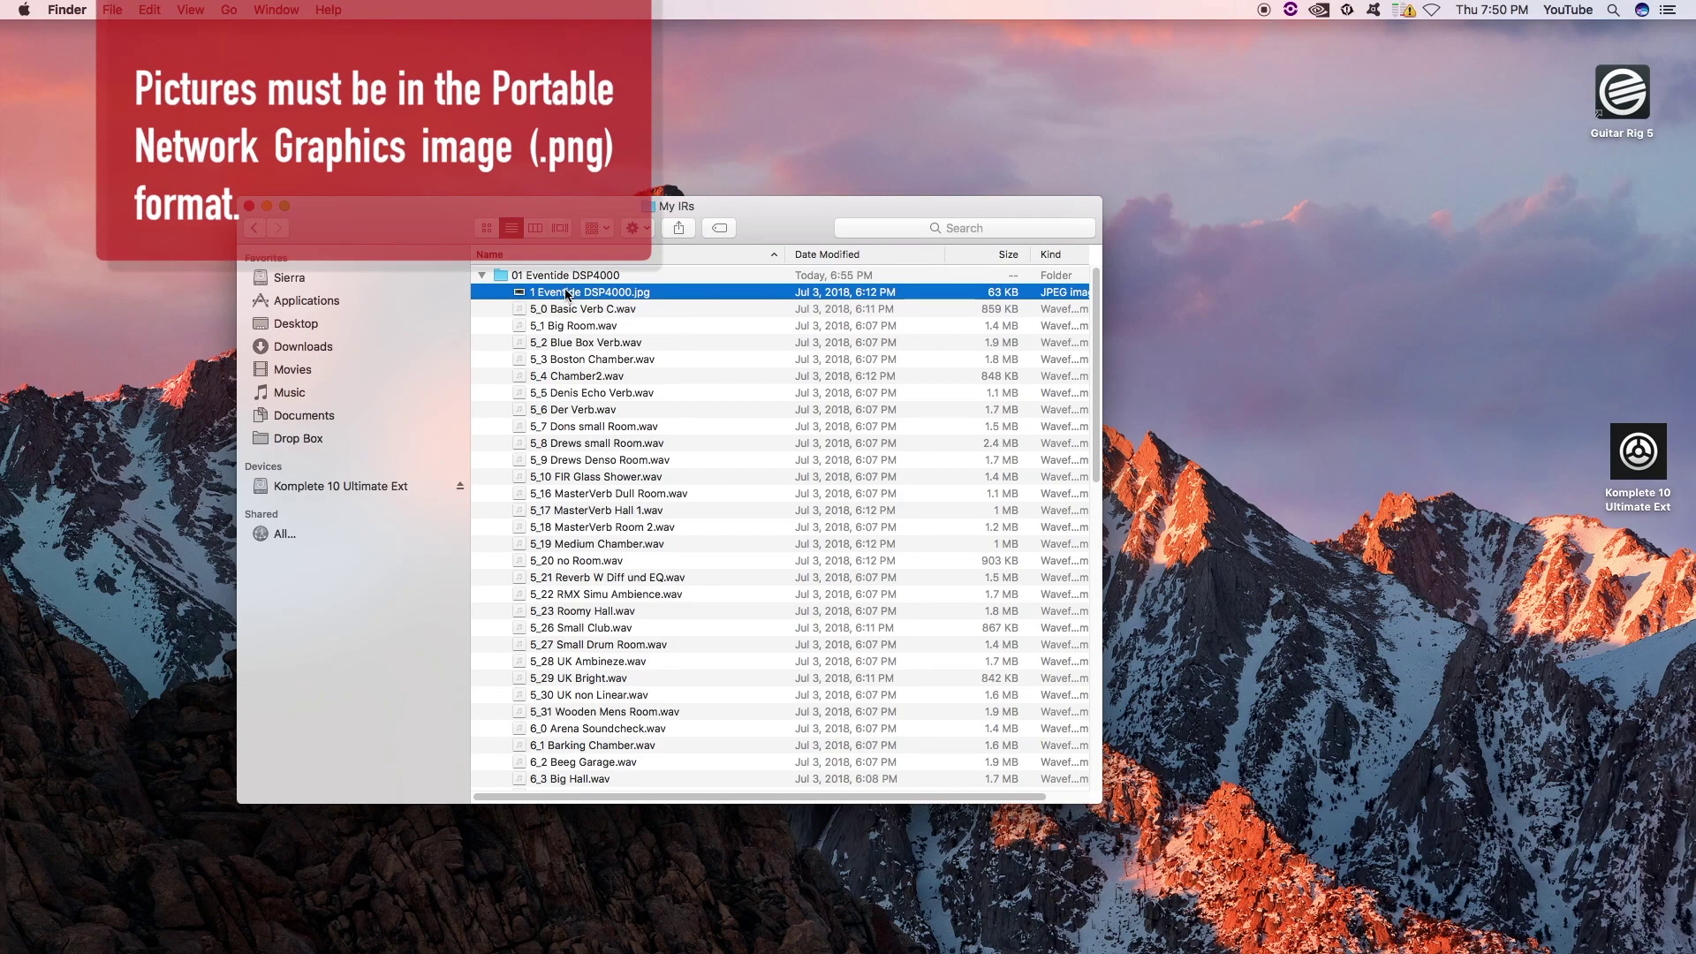
Export the Eventide DSP4000 photo from Preview as a PNG to the Desktop.
double_click(519, 290)
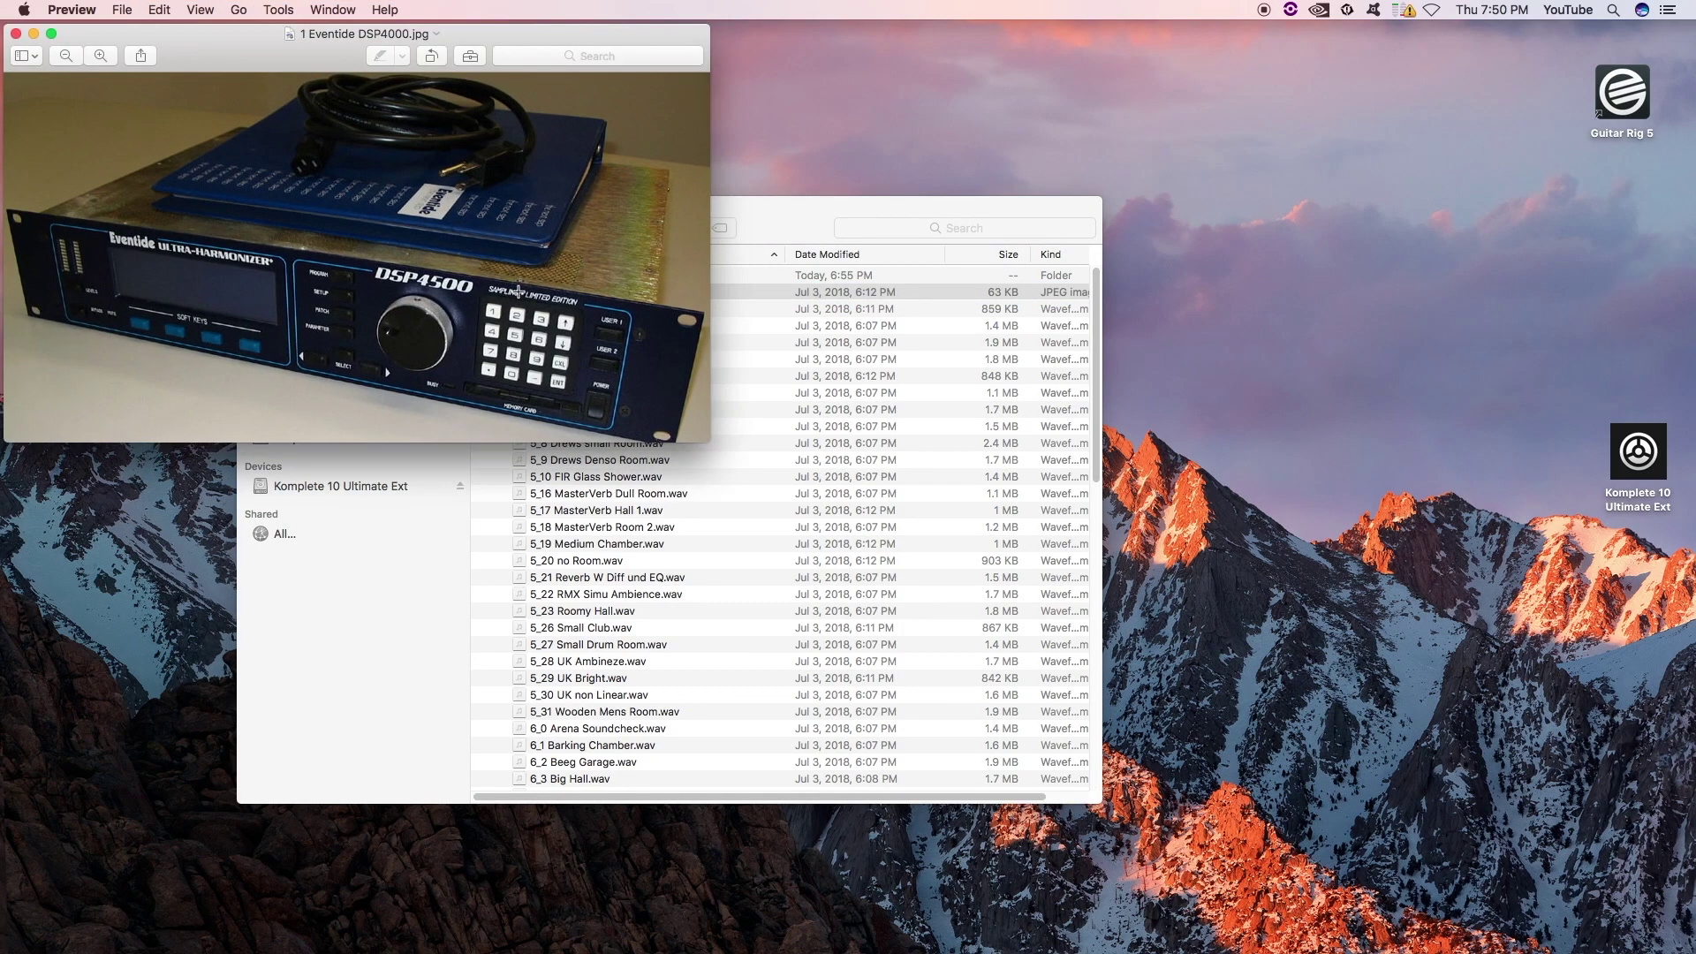
click(200, 10)
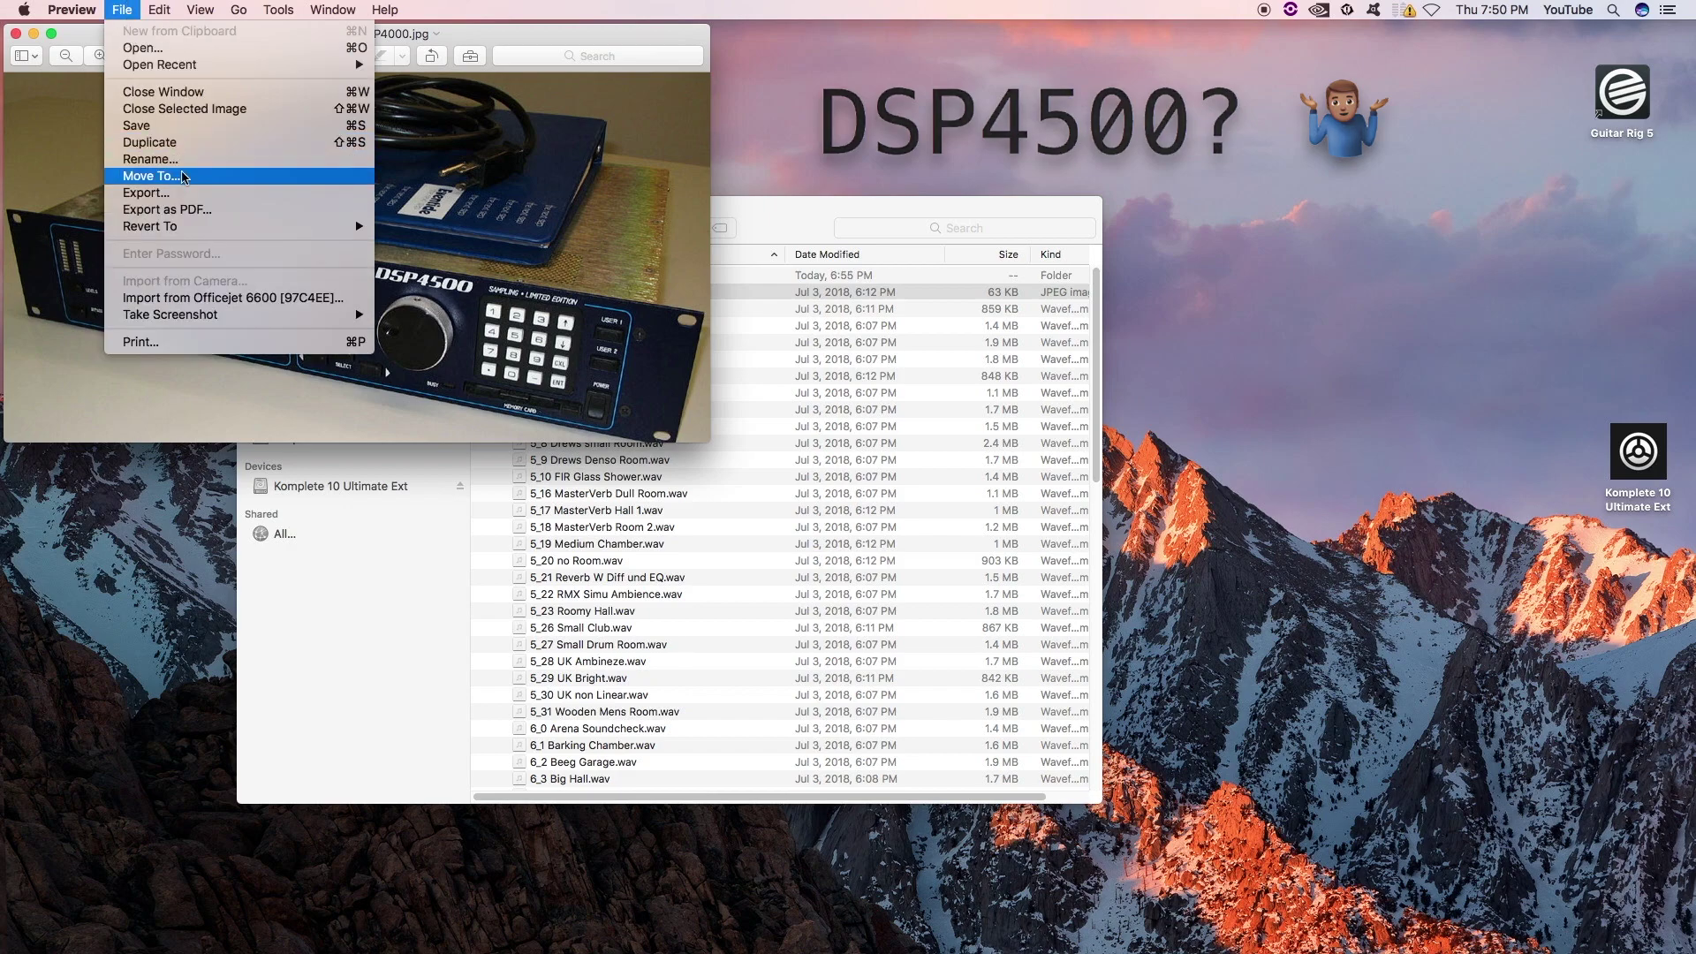
click(204, 197)
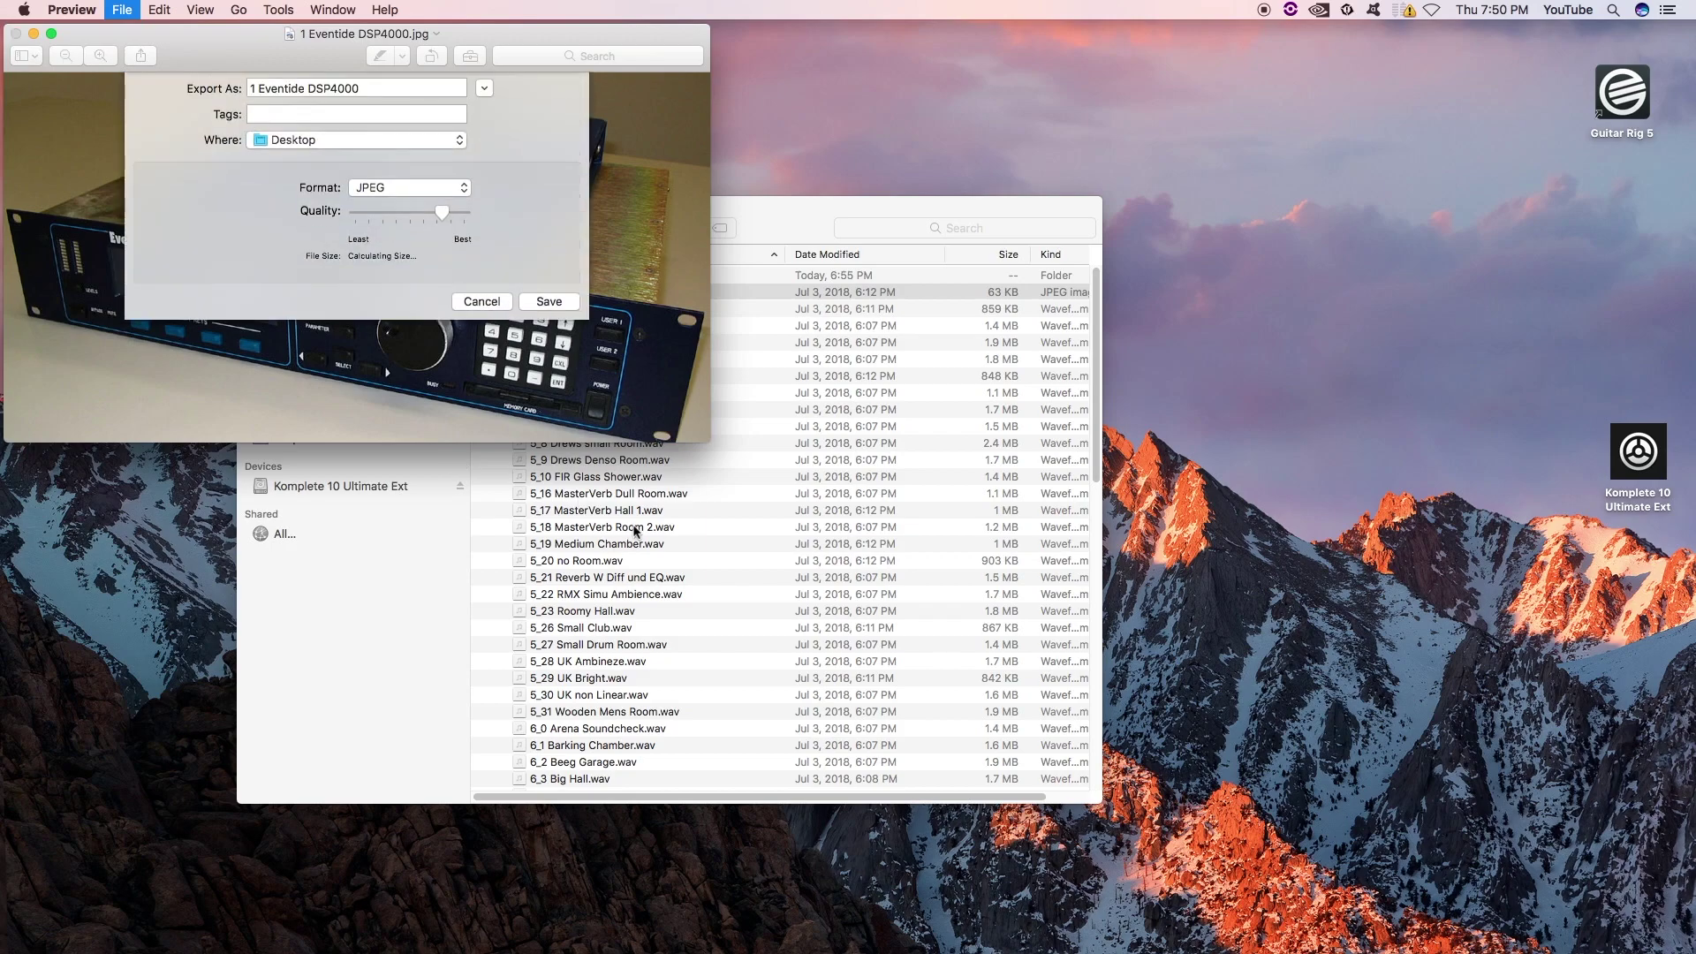
click(435, 203)
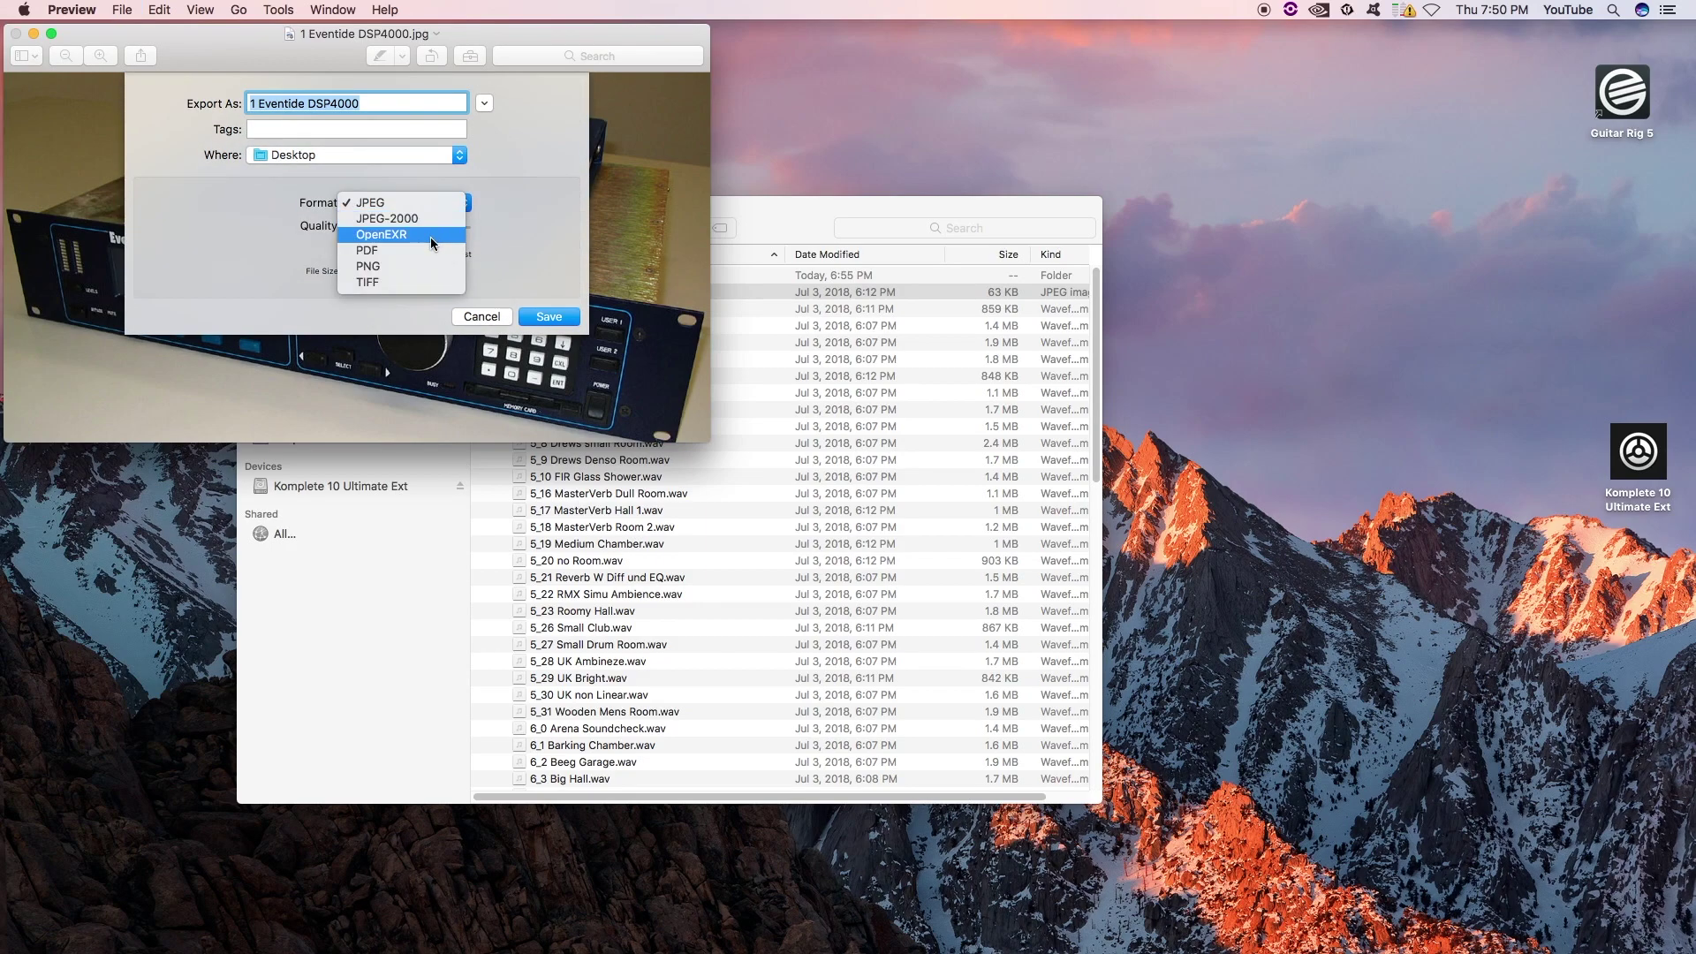
click(430, 265)
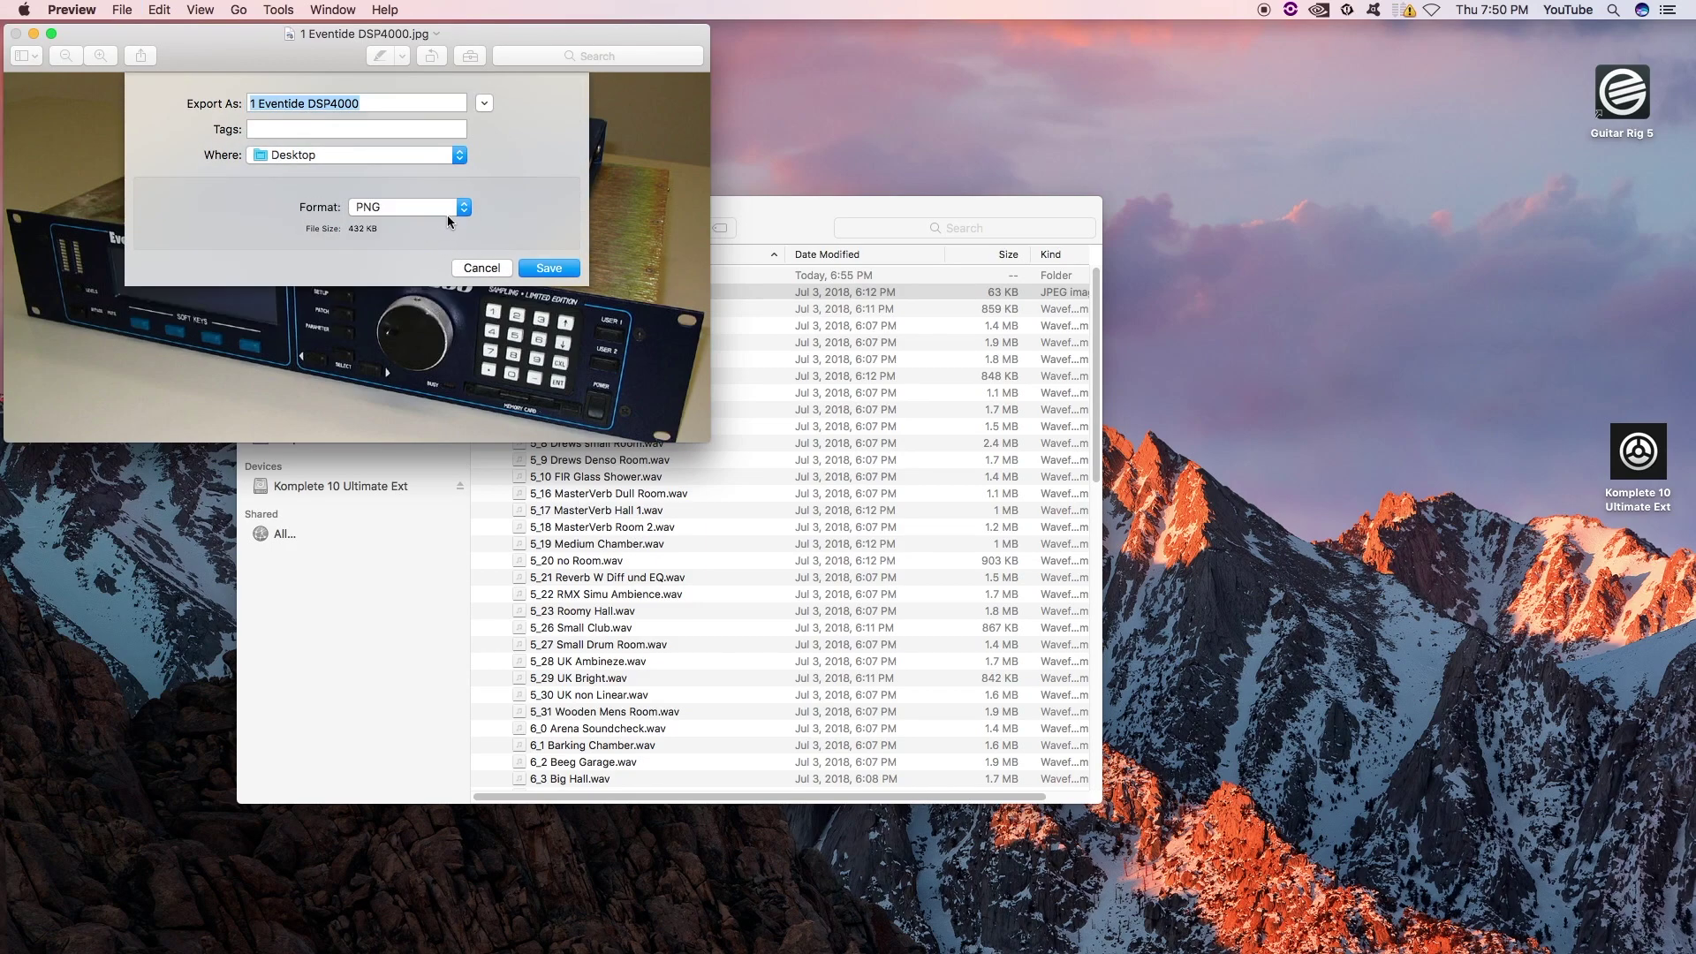
click(552, 272)
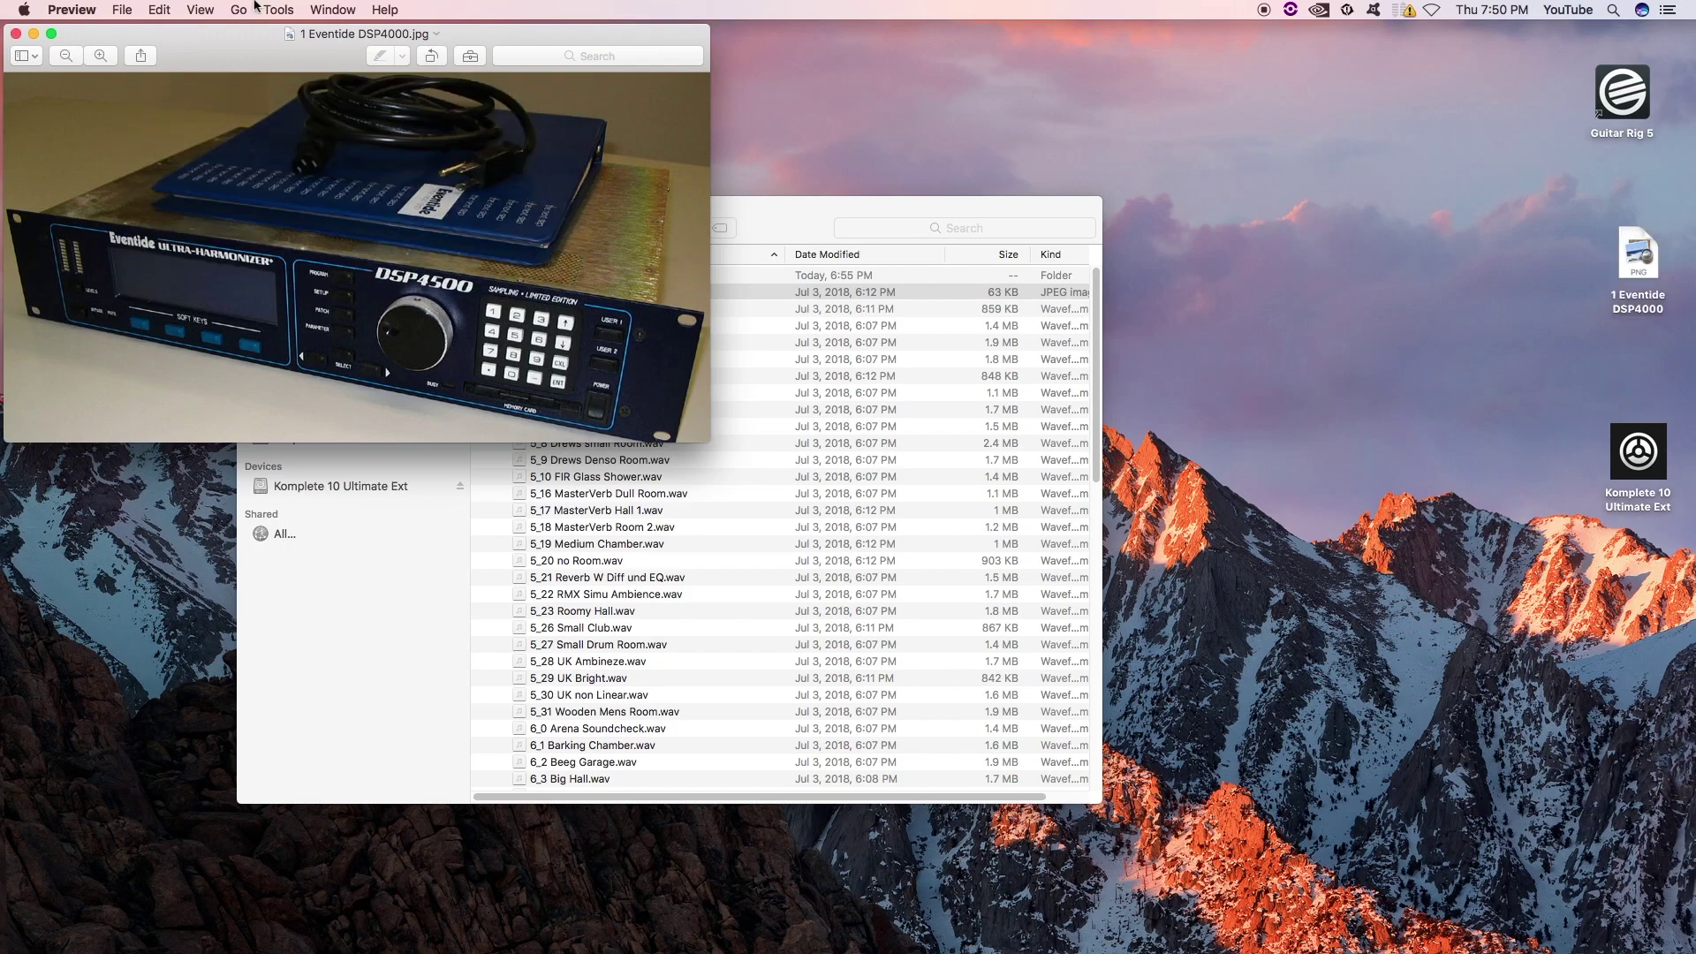
Open the Desktop PNG copy and check its image info, then close it.
key(super+w)
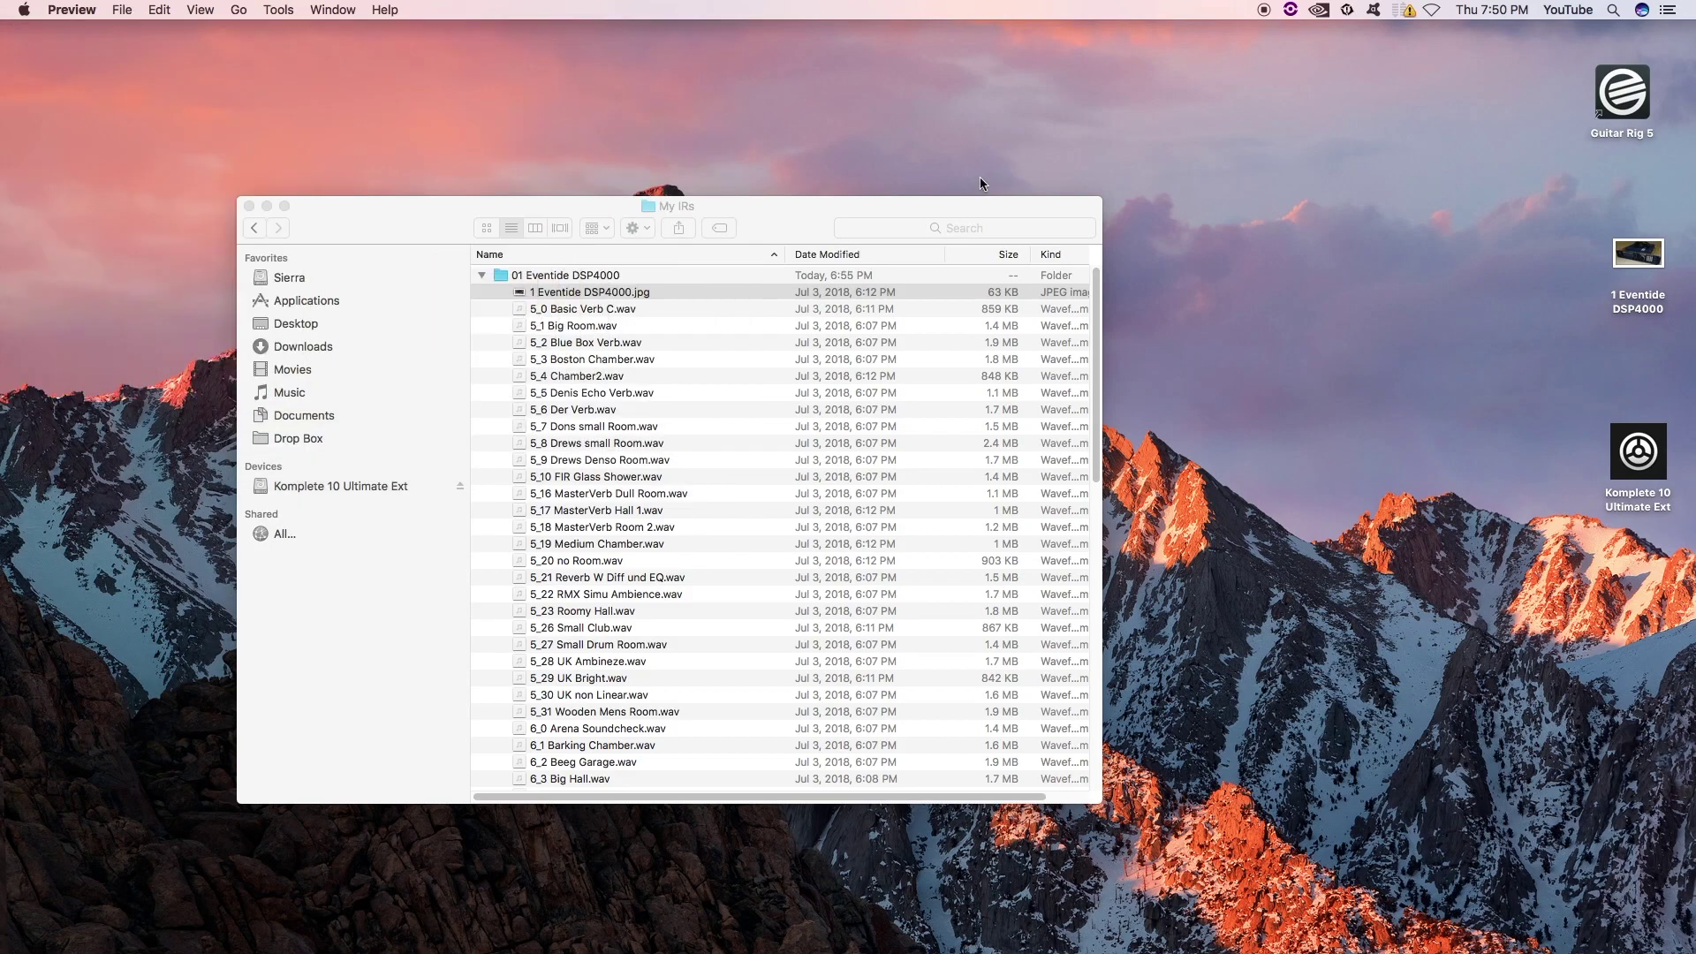
double_click(1641, 261)
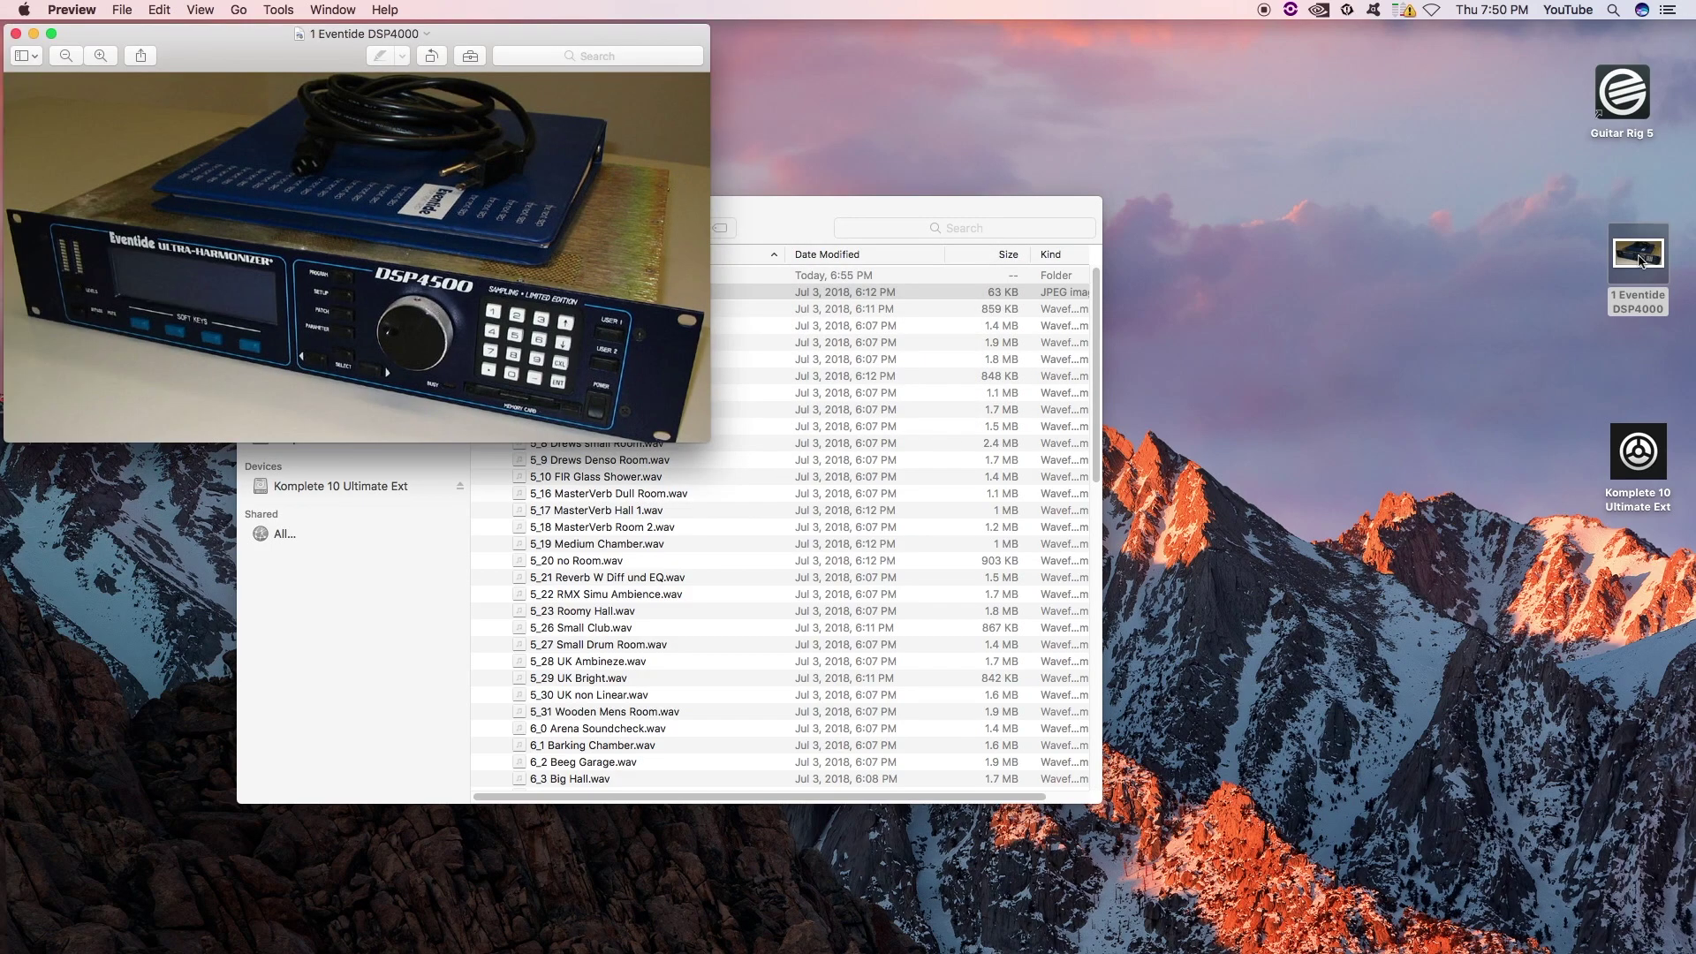
key(super+i)
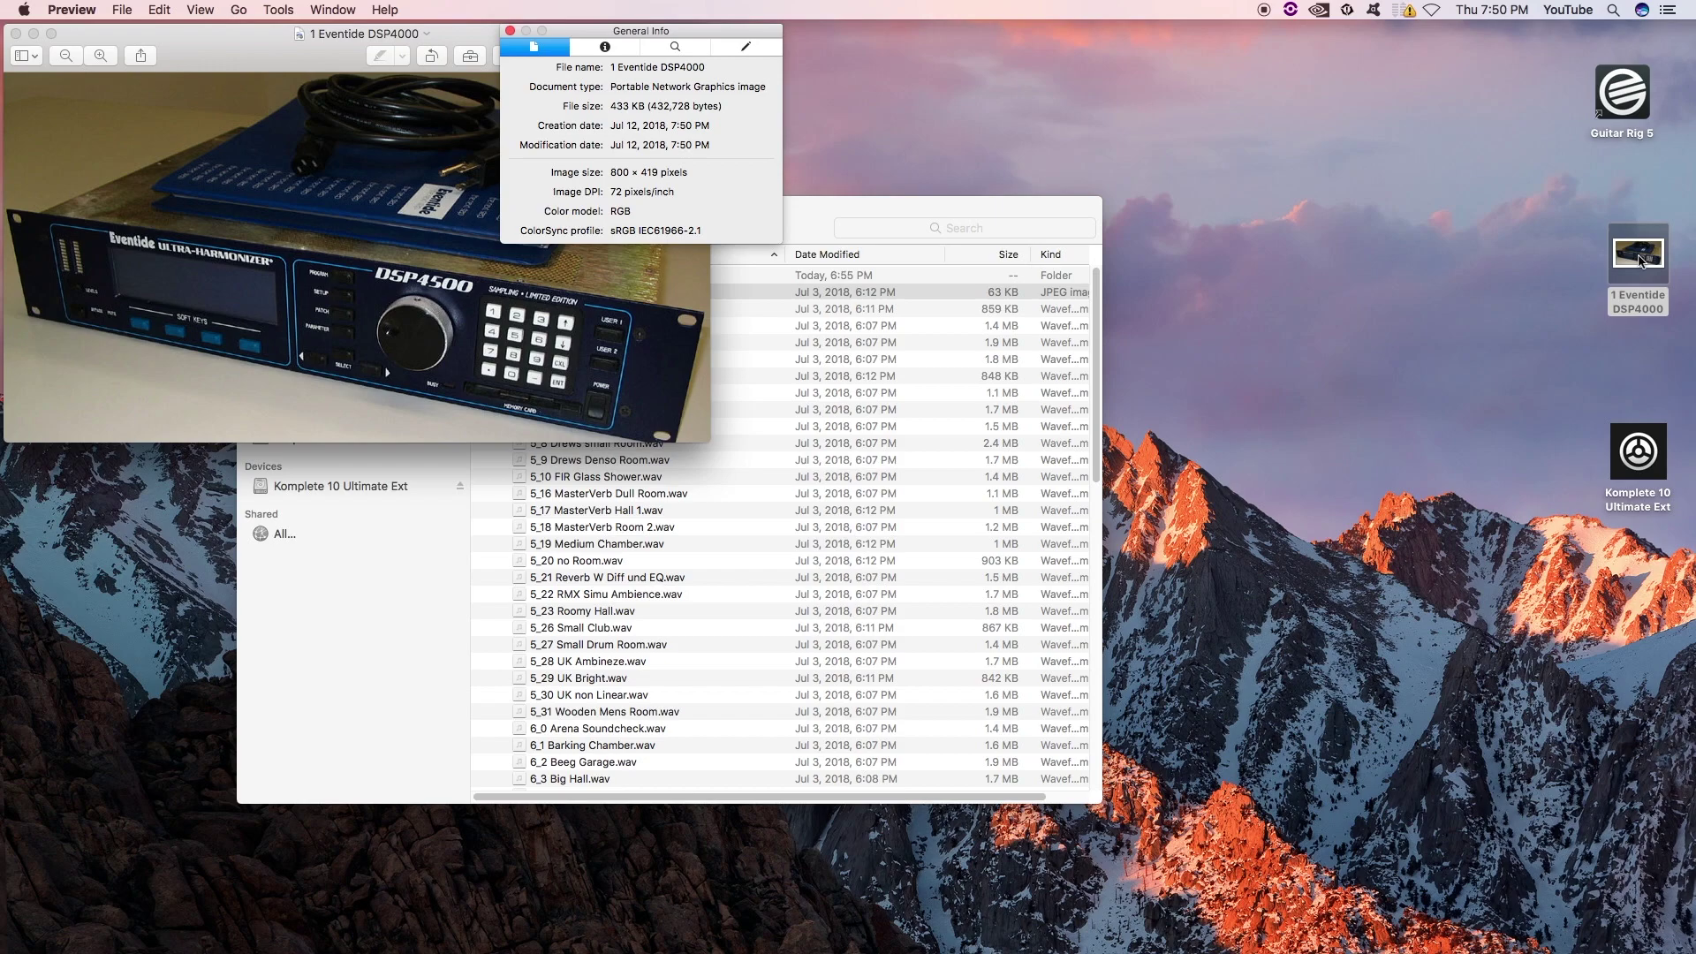
key(super+i)
Delete the original JPG and move the Desktop PNG into 01 Eventide DSP4000.
key(super+q)
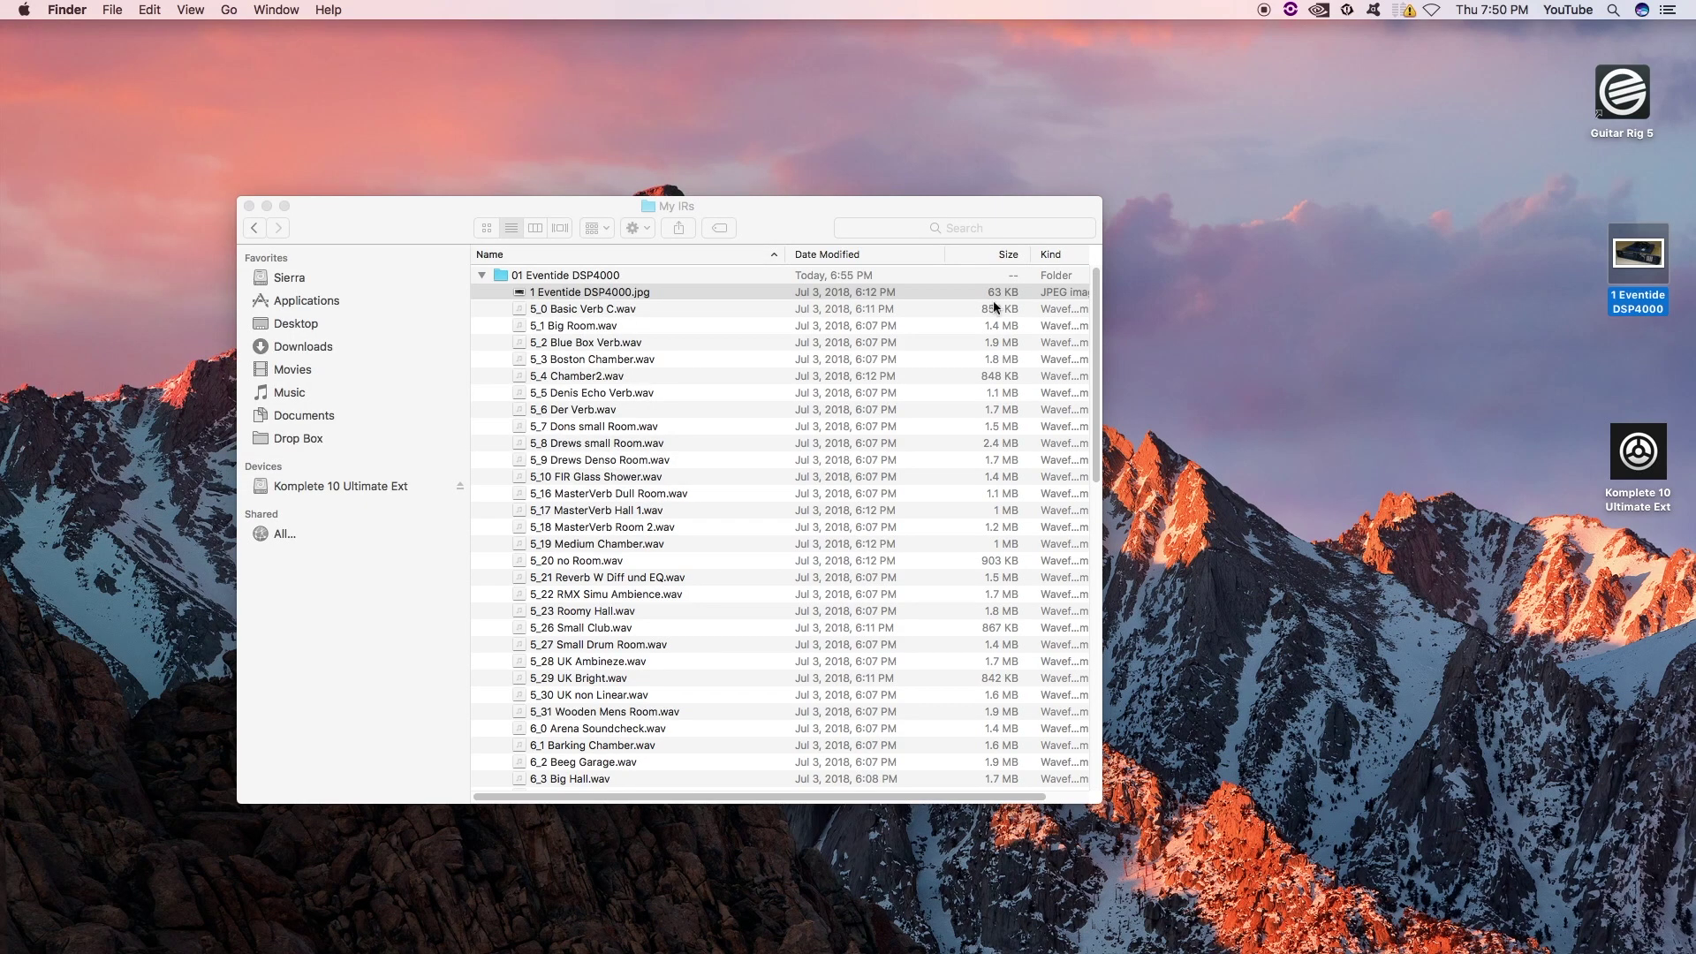
click(613, 293)
key(super+BackSpace)
drag(1638, 258, 570, 275)
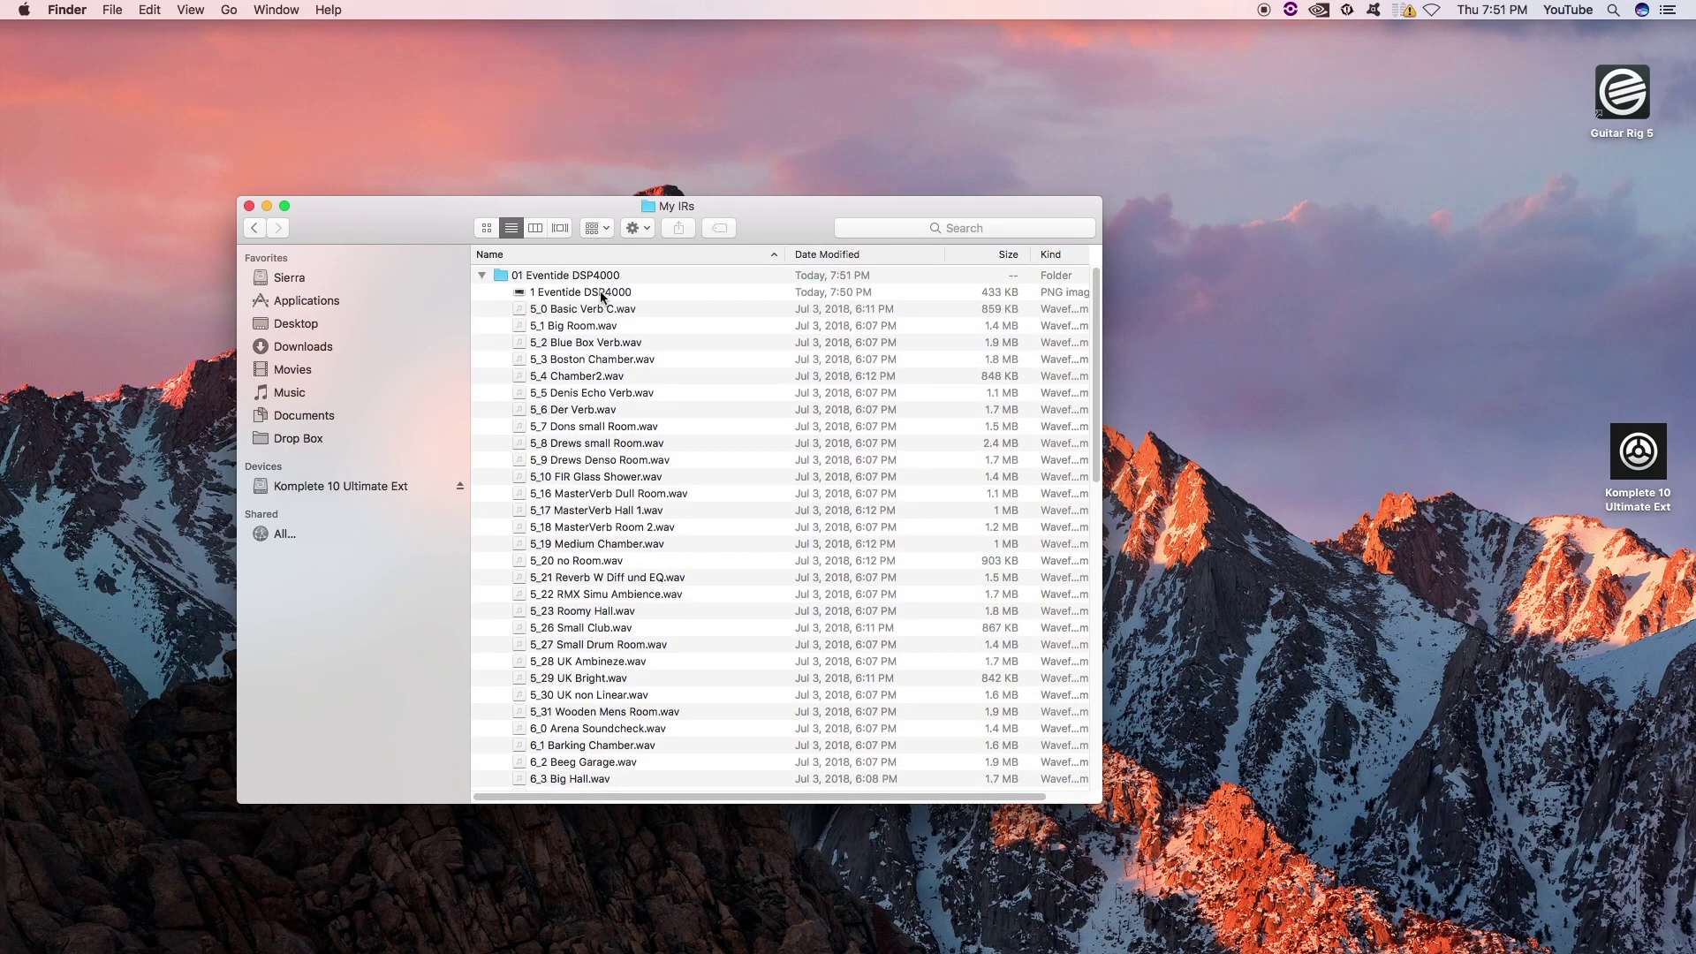
click(549, 276)
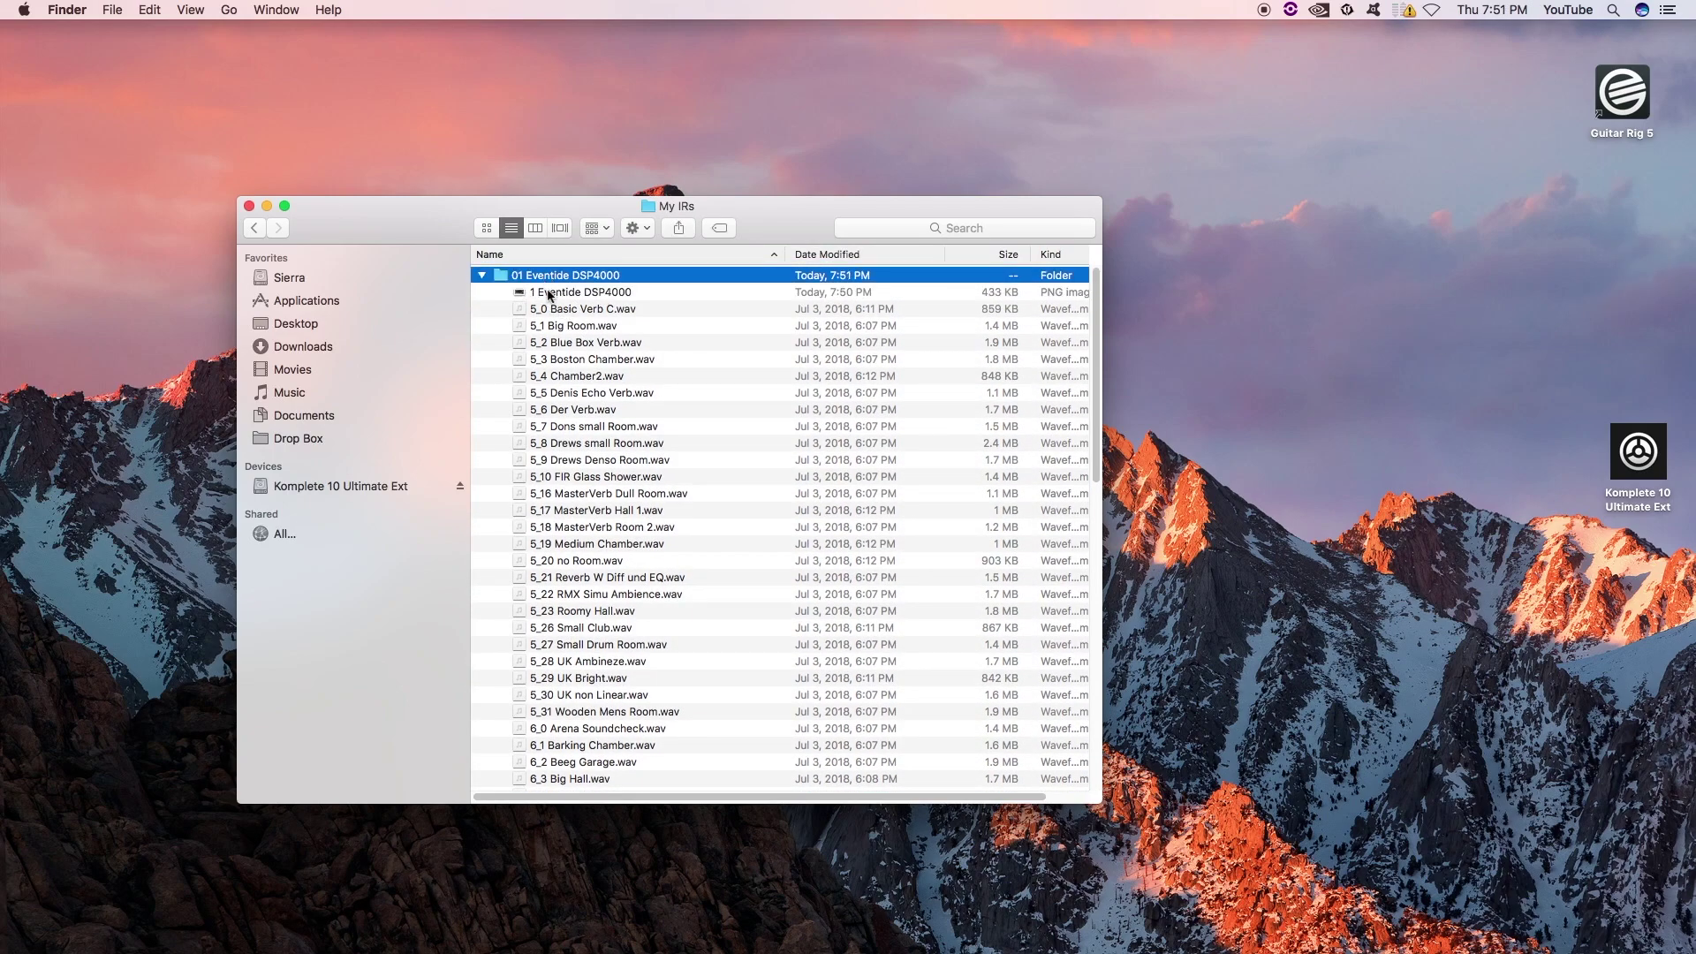
Collapse 01 Eventide DSP4000, expand 02 Lexicon, and select its 01 PCM70 and 02 PCM80 folders.
click(480, 274)
click(481, 291)
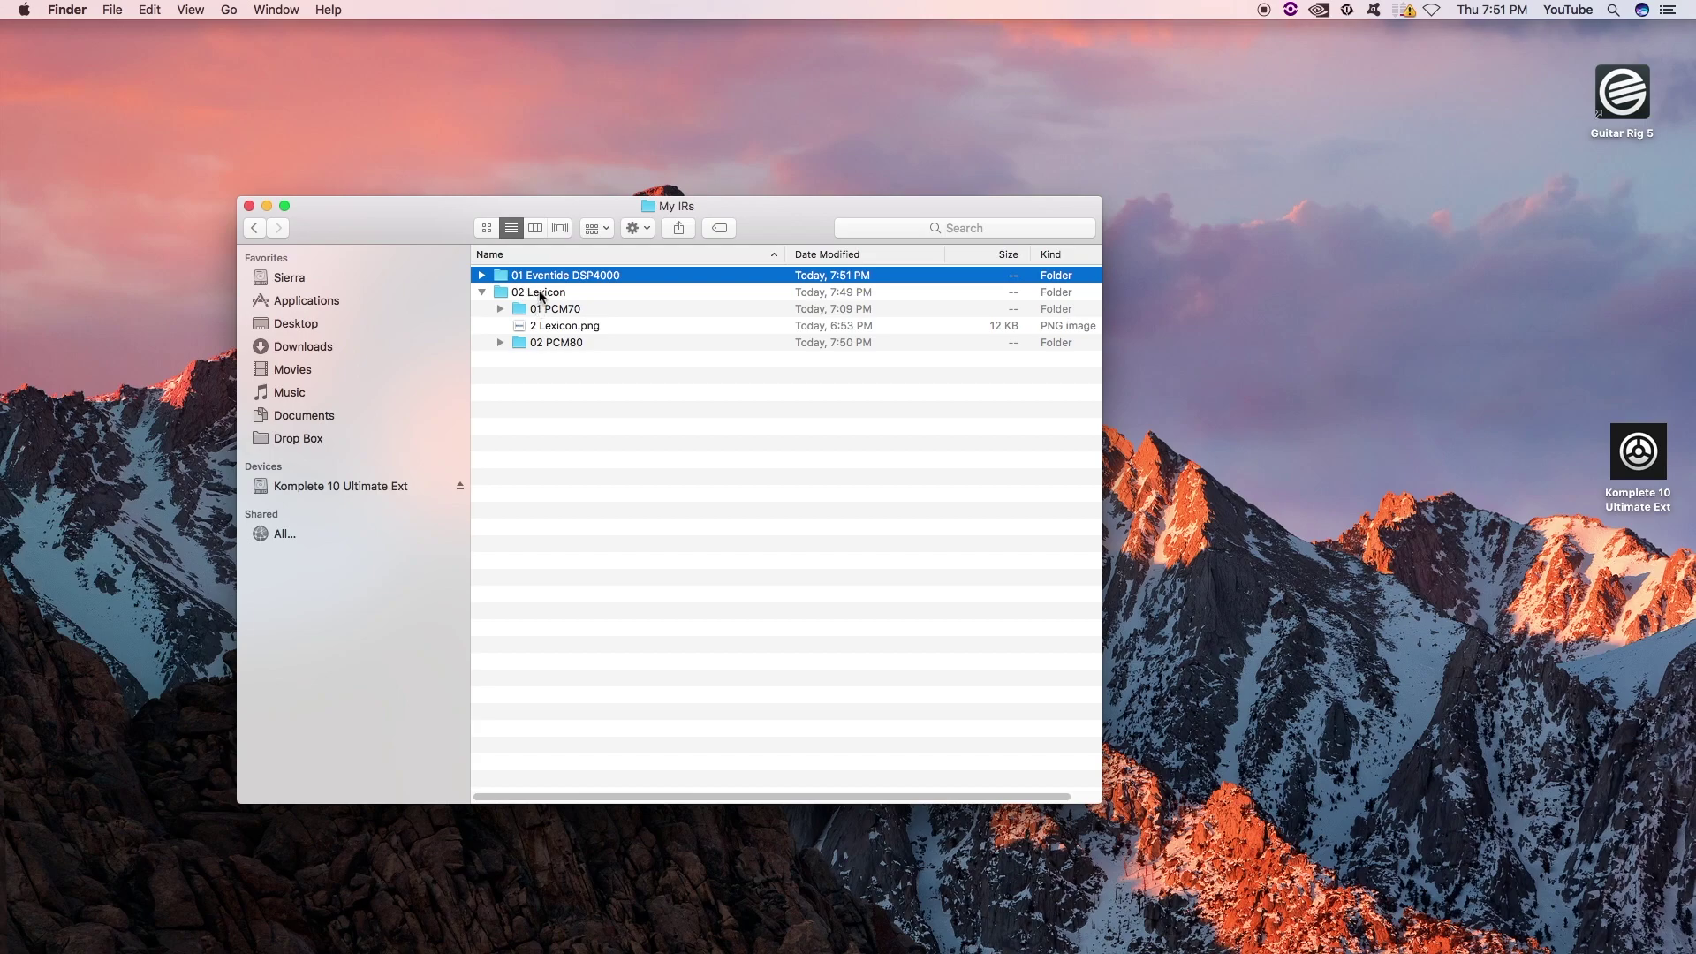
click(540, 294)
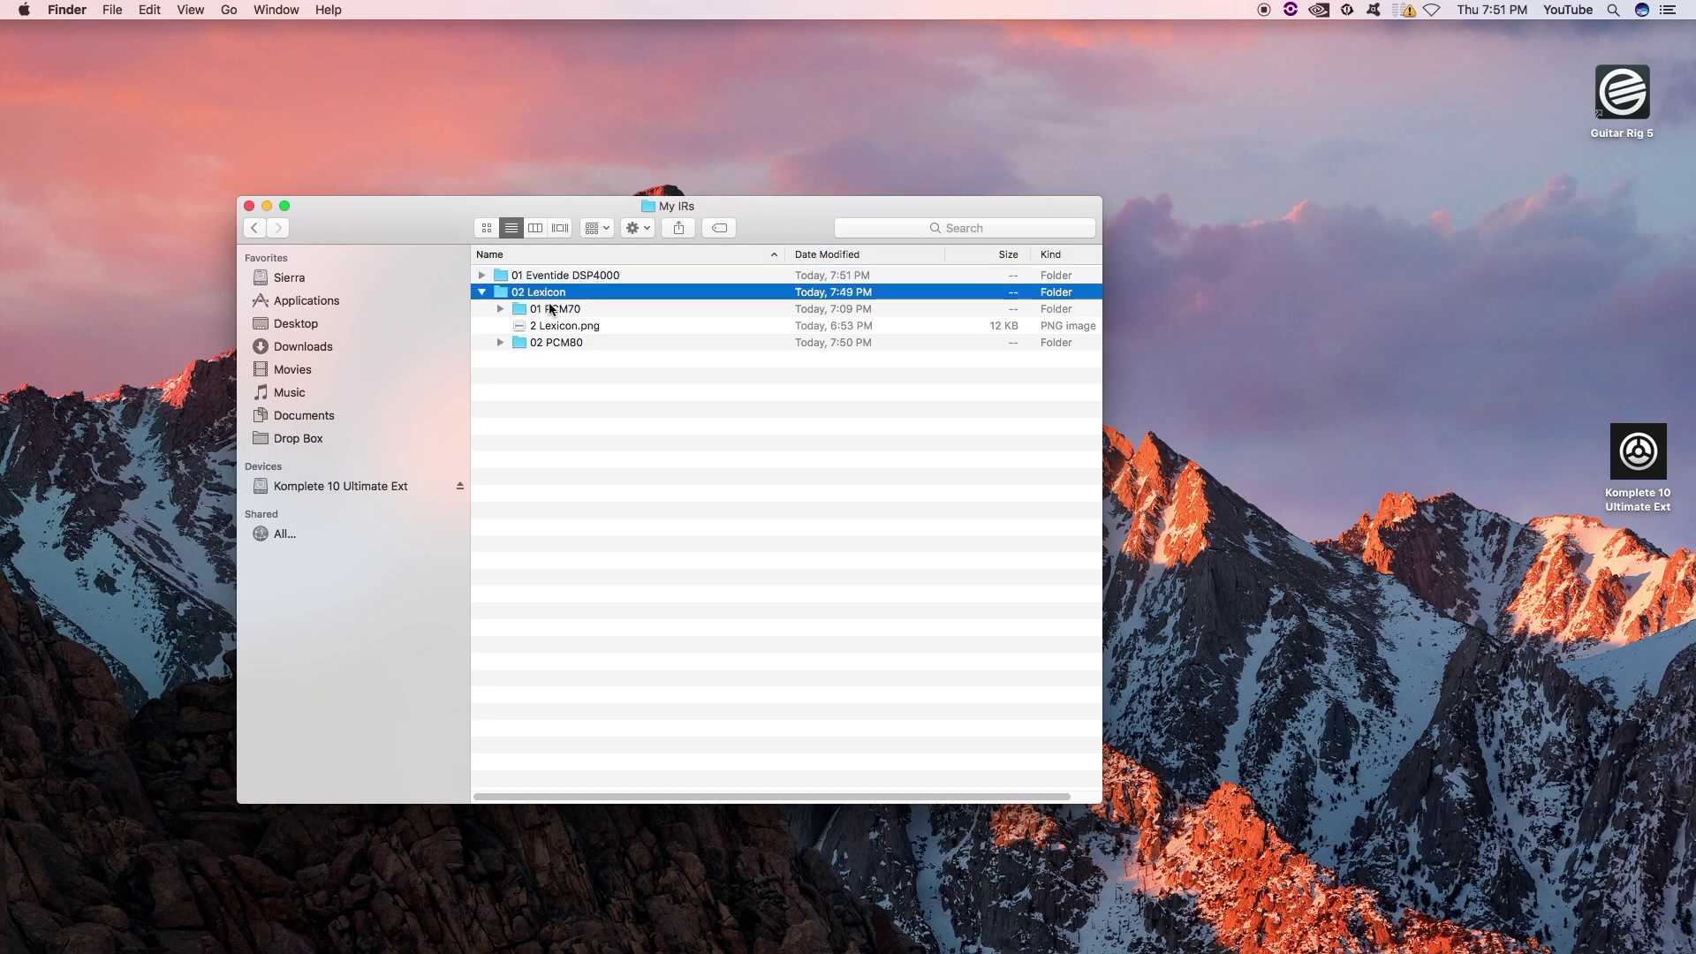
click(551, 309)
click(556, 344)
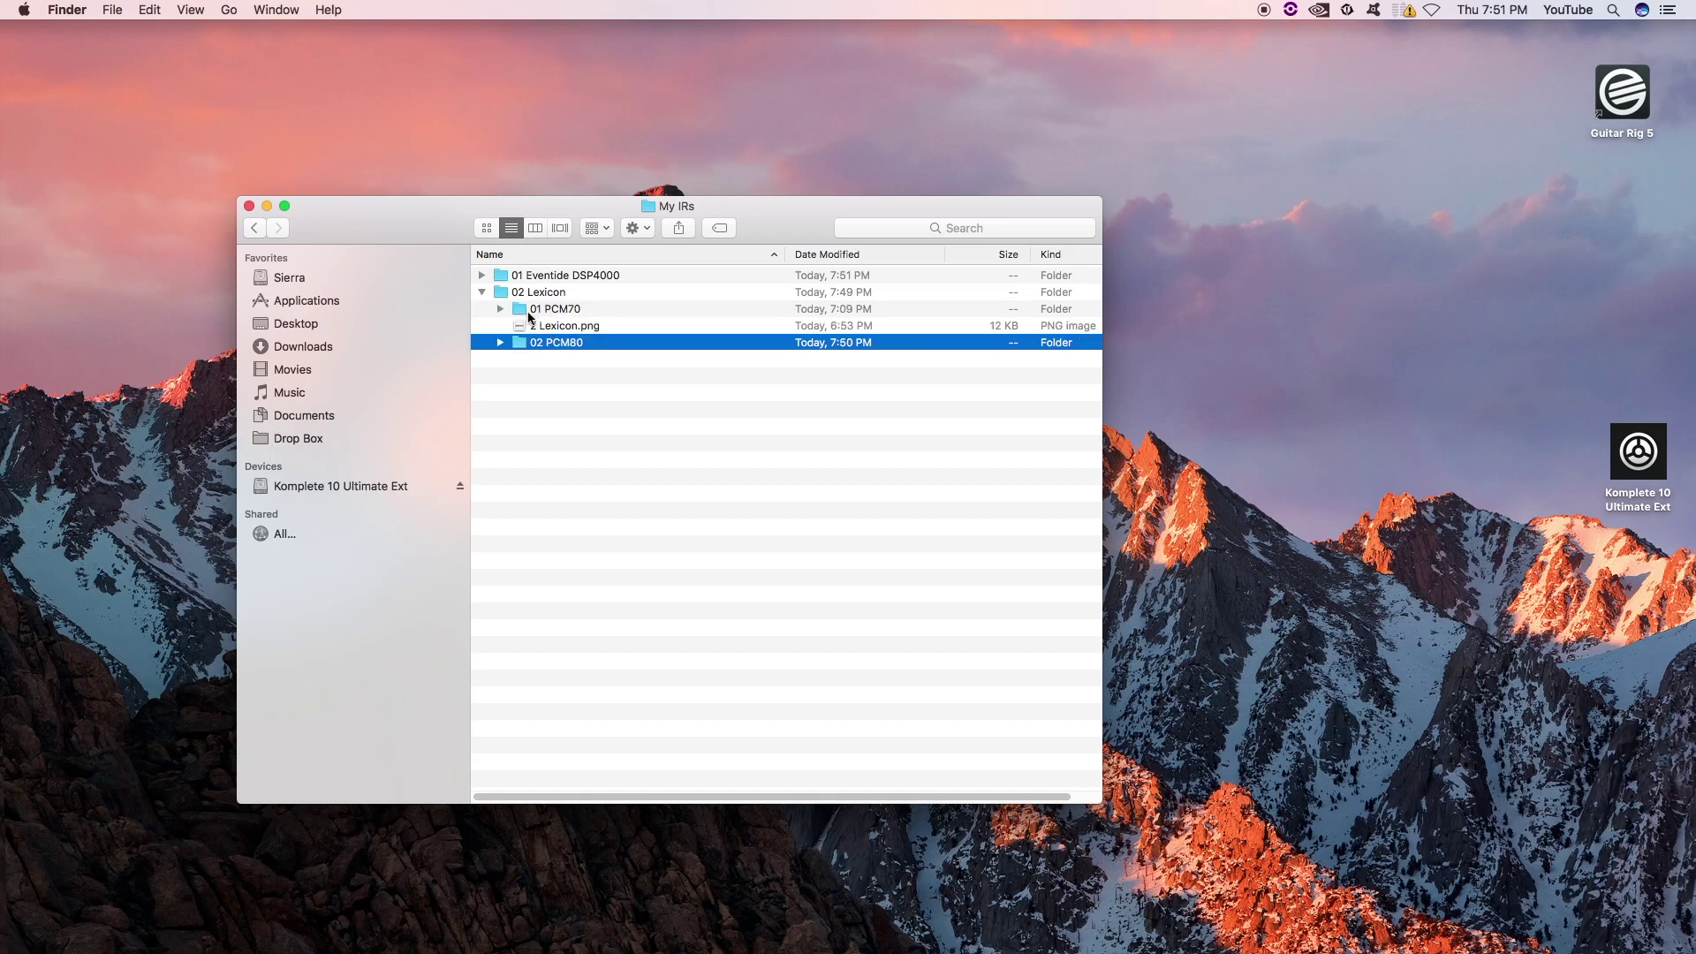
View the 2 Lexicon.png logo and the PCM70 photo, closing each.
click(521, 325)
double_click(521, 325)
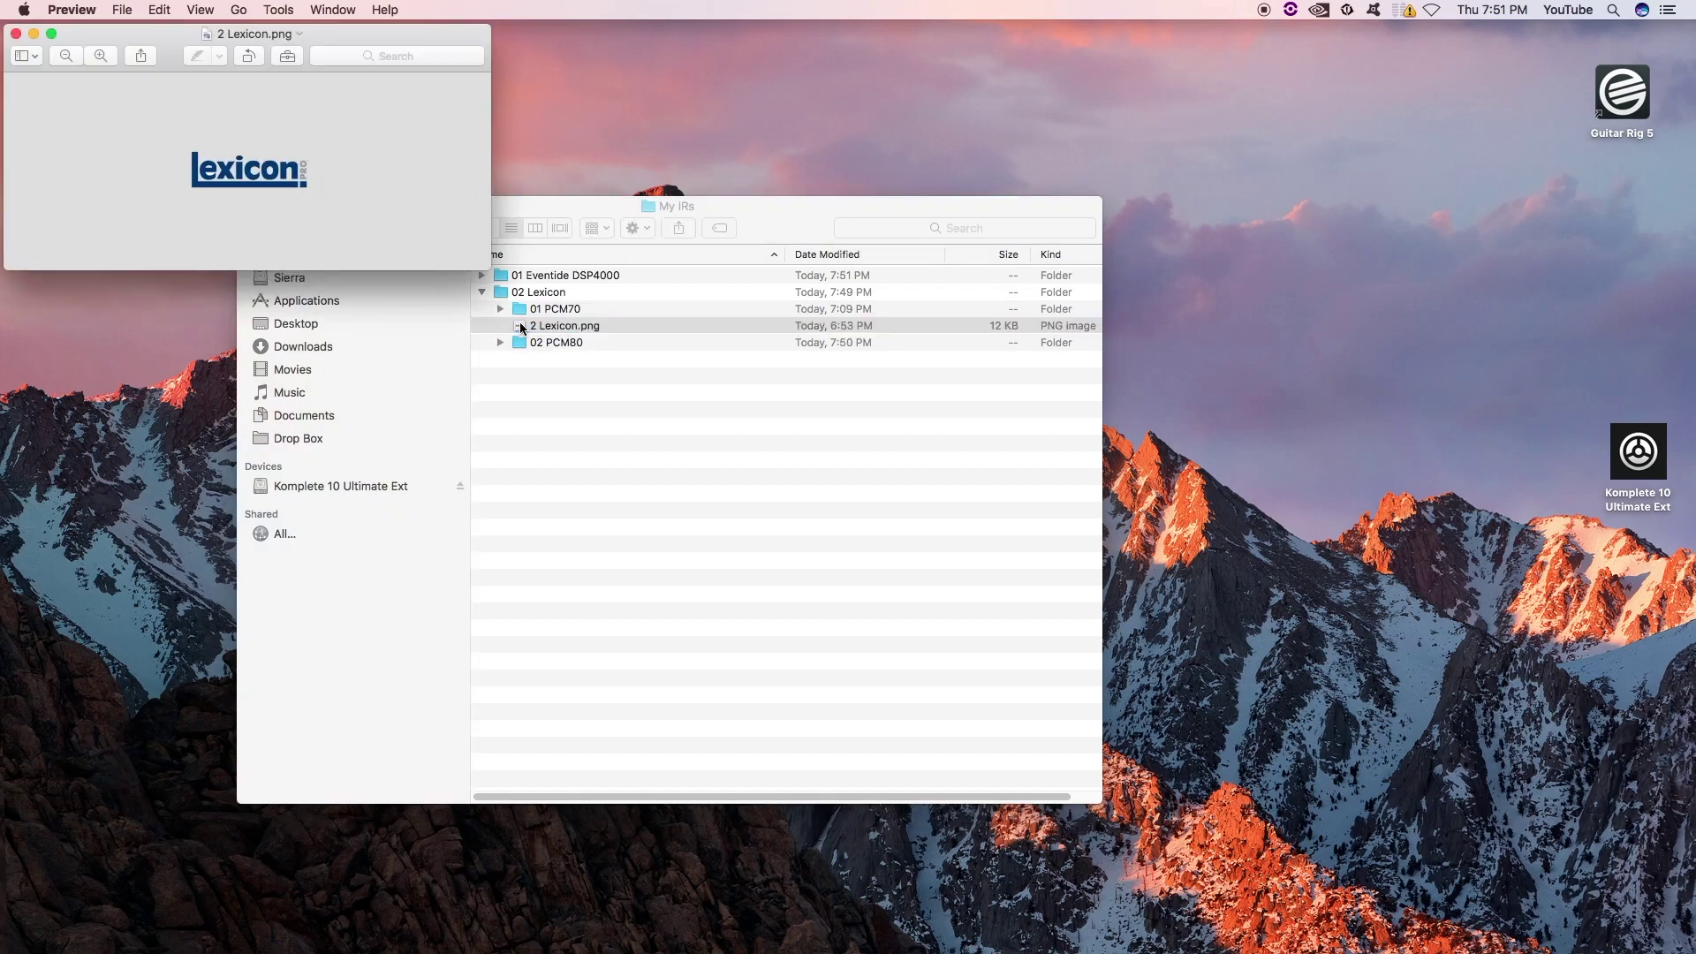
key(cmd+w)
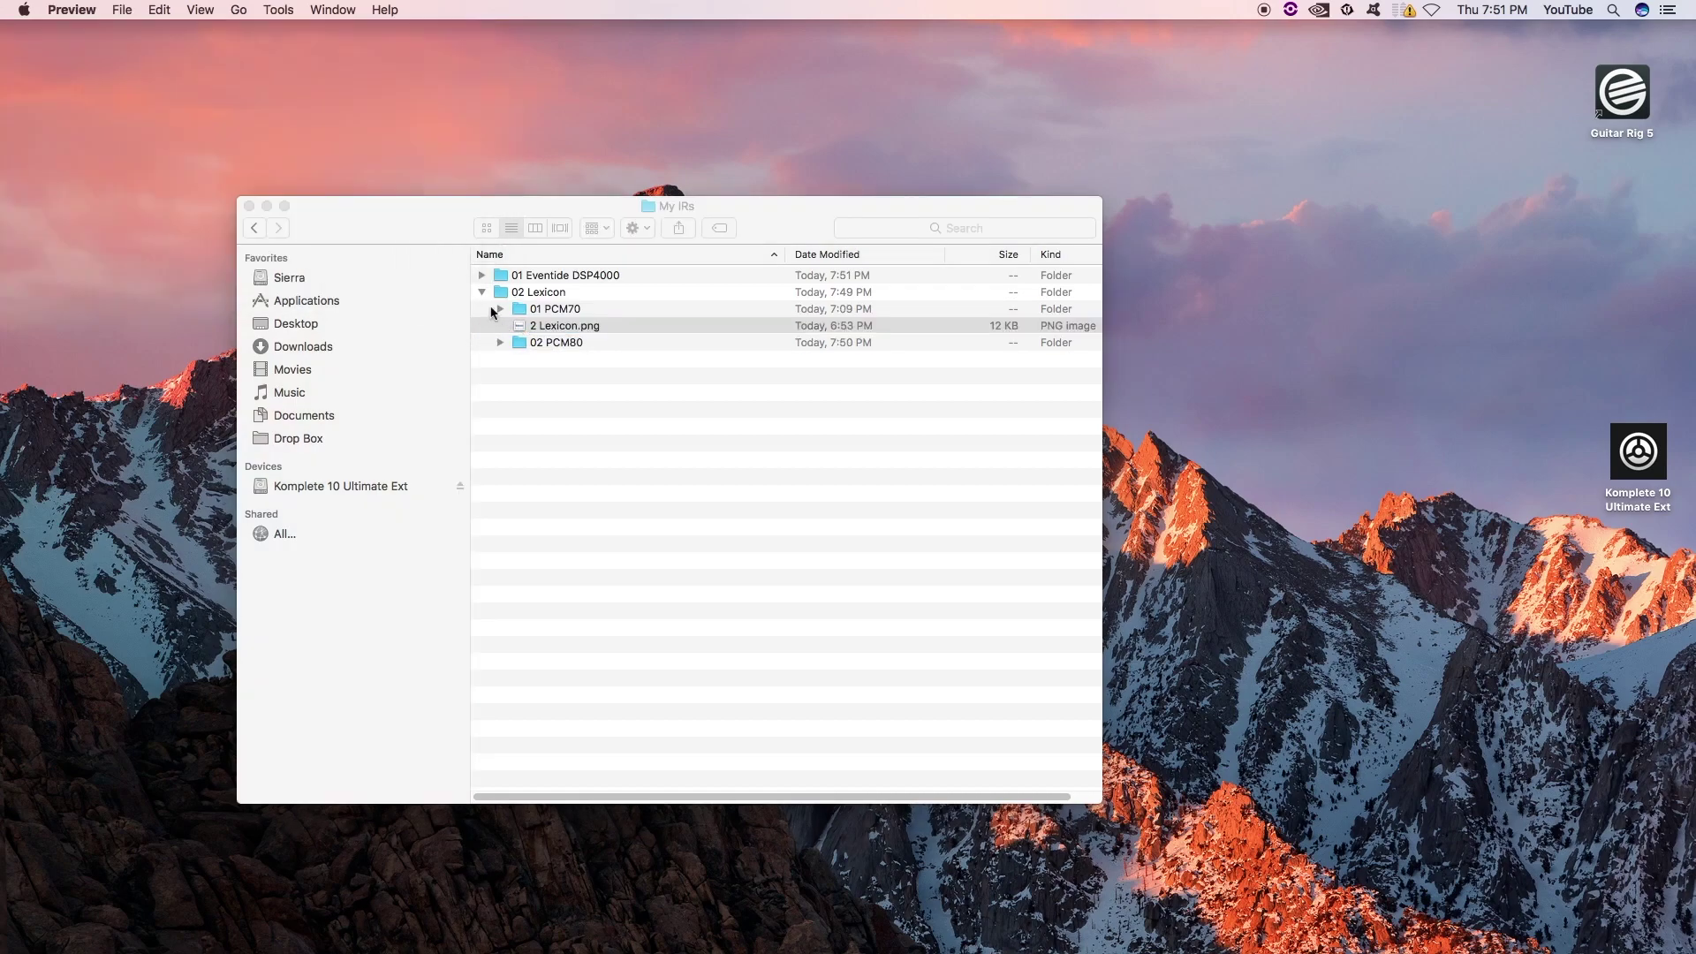
click(500, 309)
double_click(528, 329)
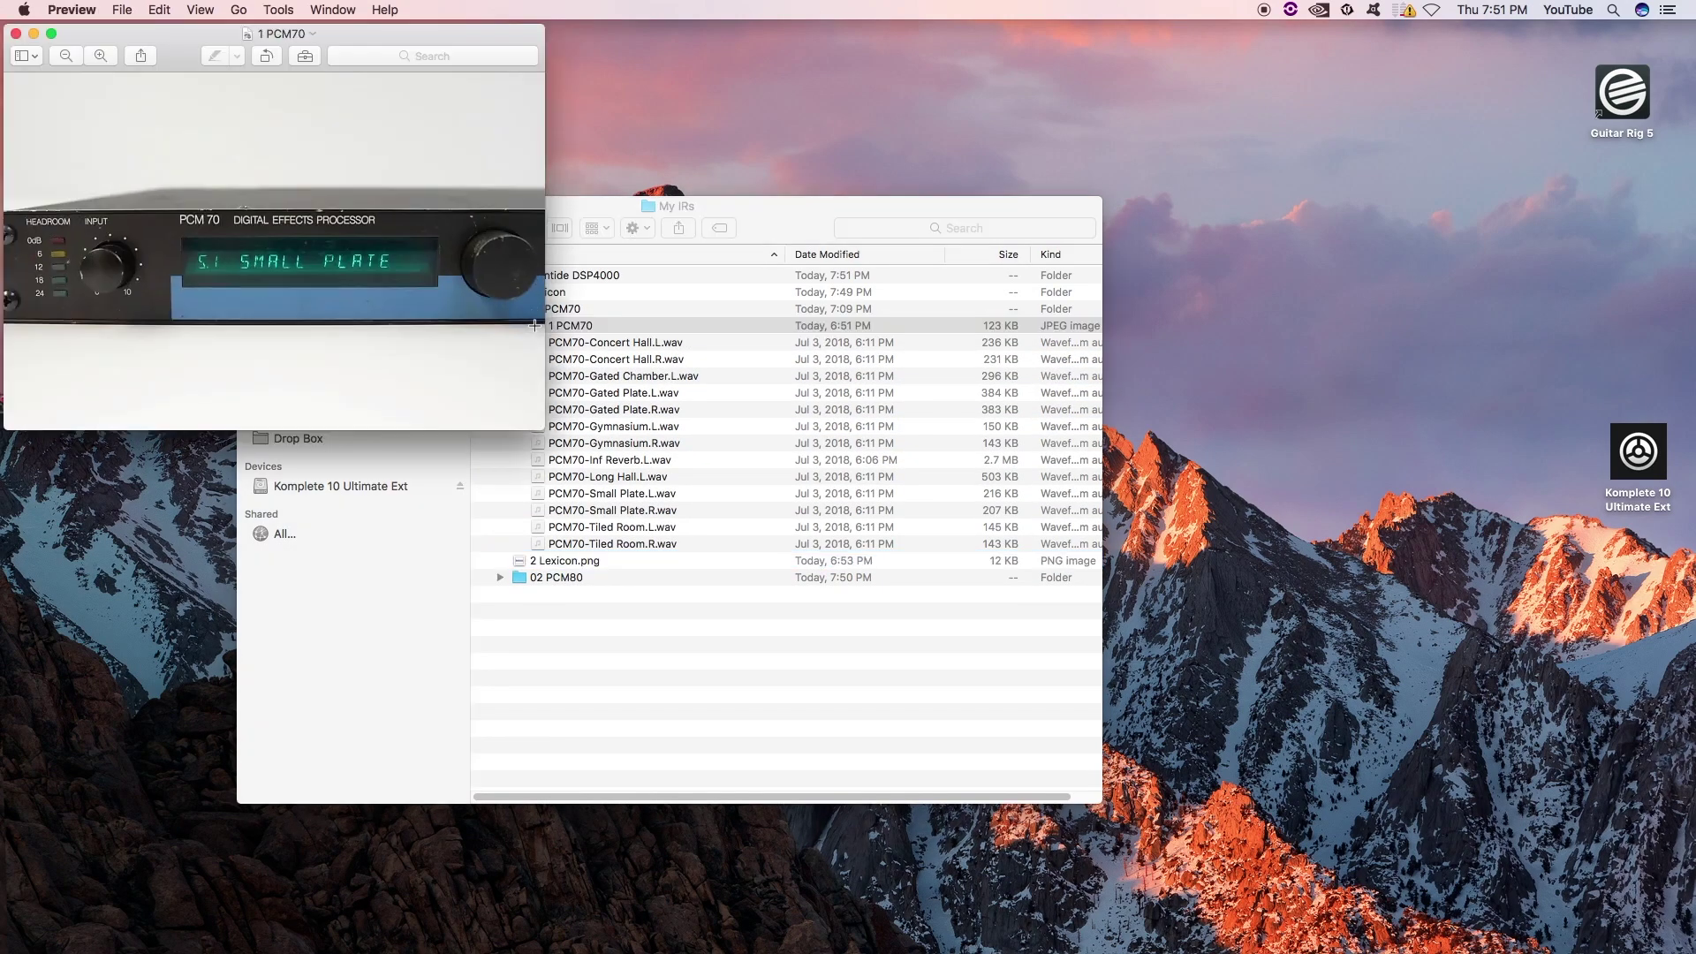
click(16, 34)
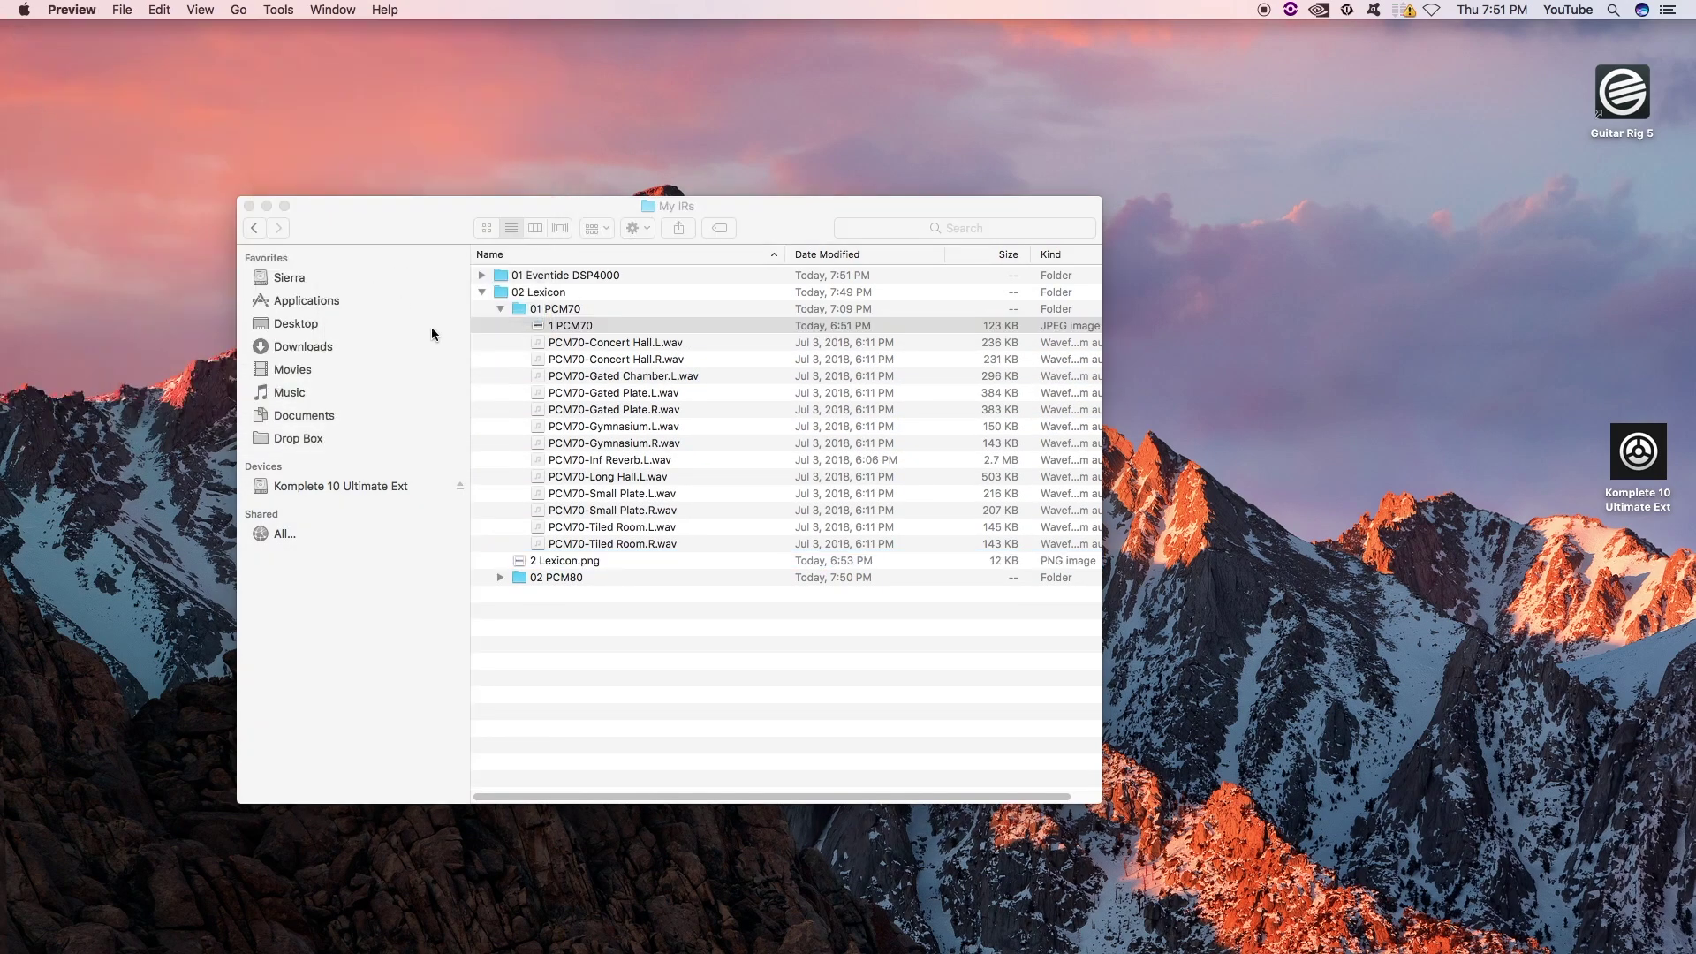
Reopen the 1 PCM70 photo from 01 PCM70, check its file info, then quit Preview.
click(501, 309)
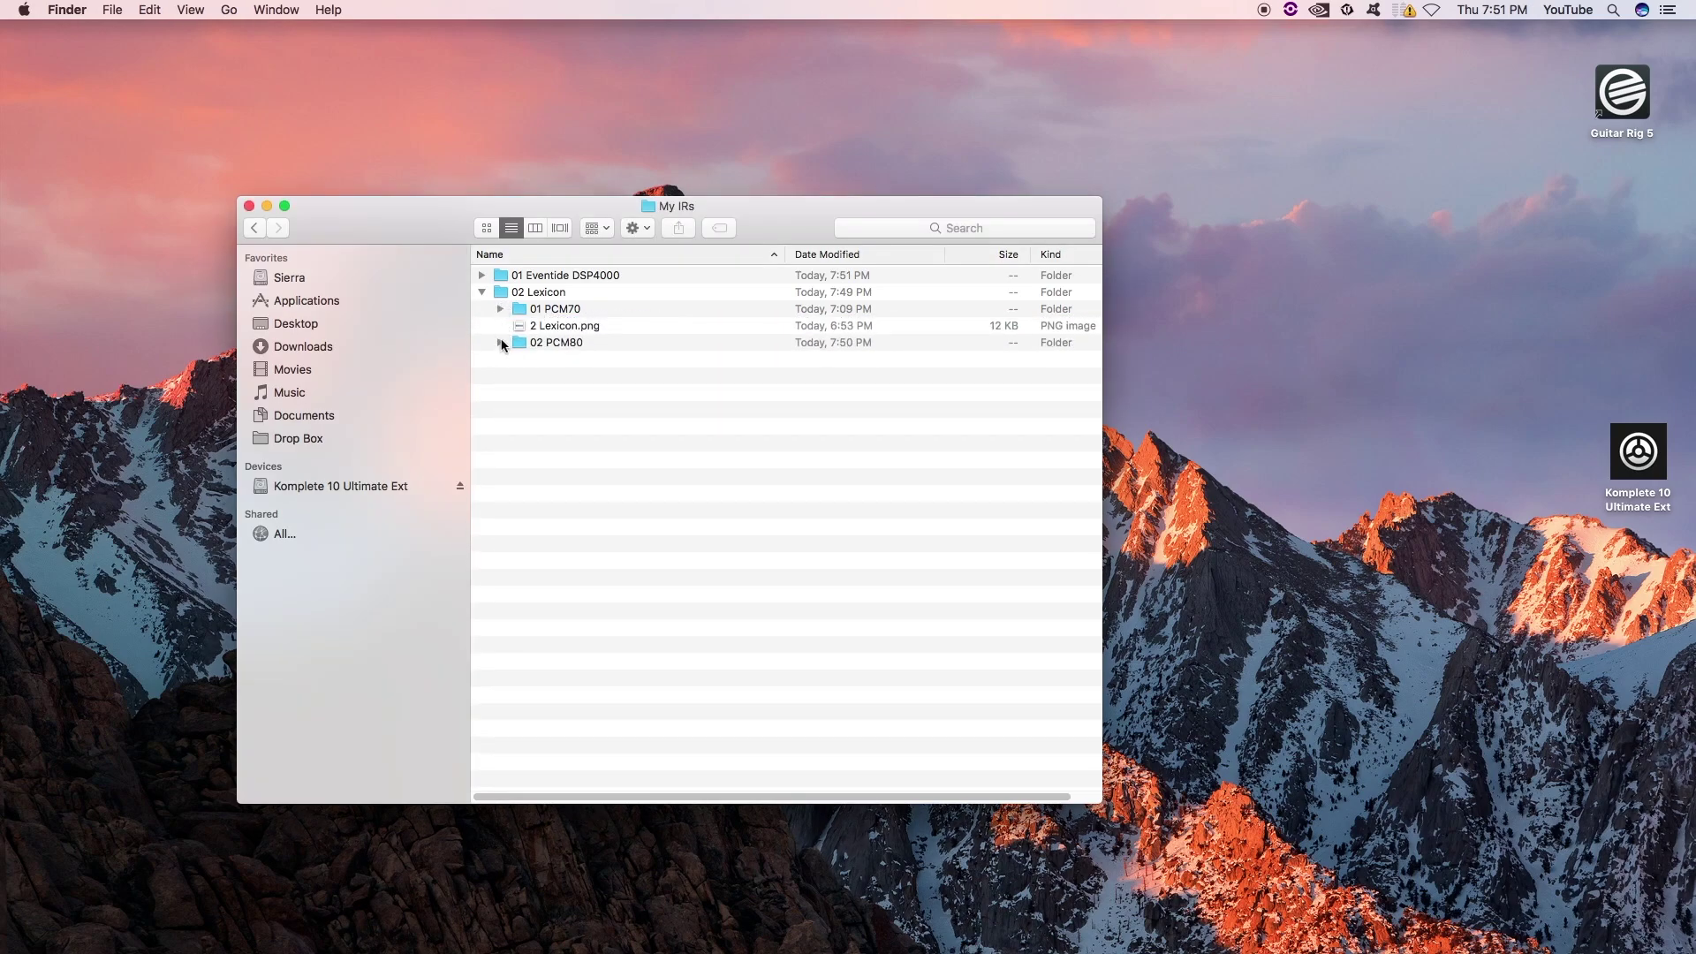
click(501, 343)
click(501, 343)
click(502, 308)
click(503, 309)
click(503, 309)
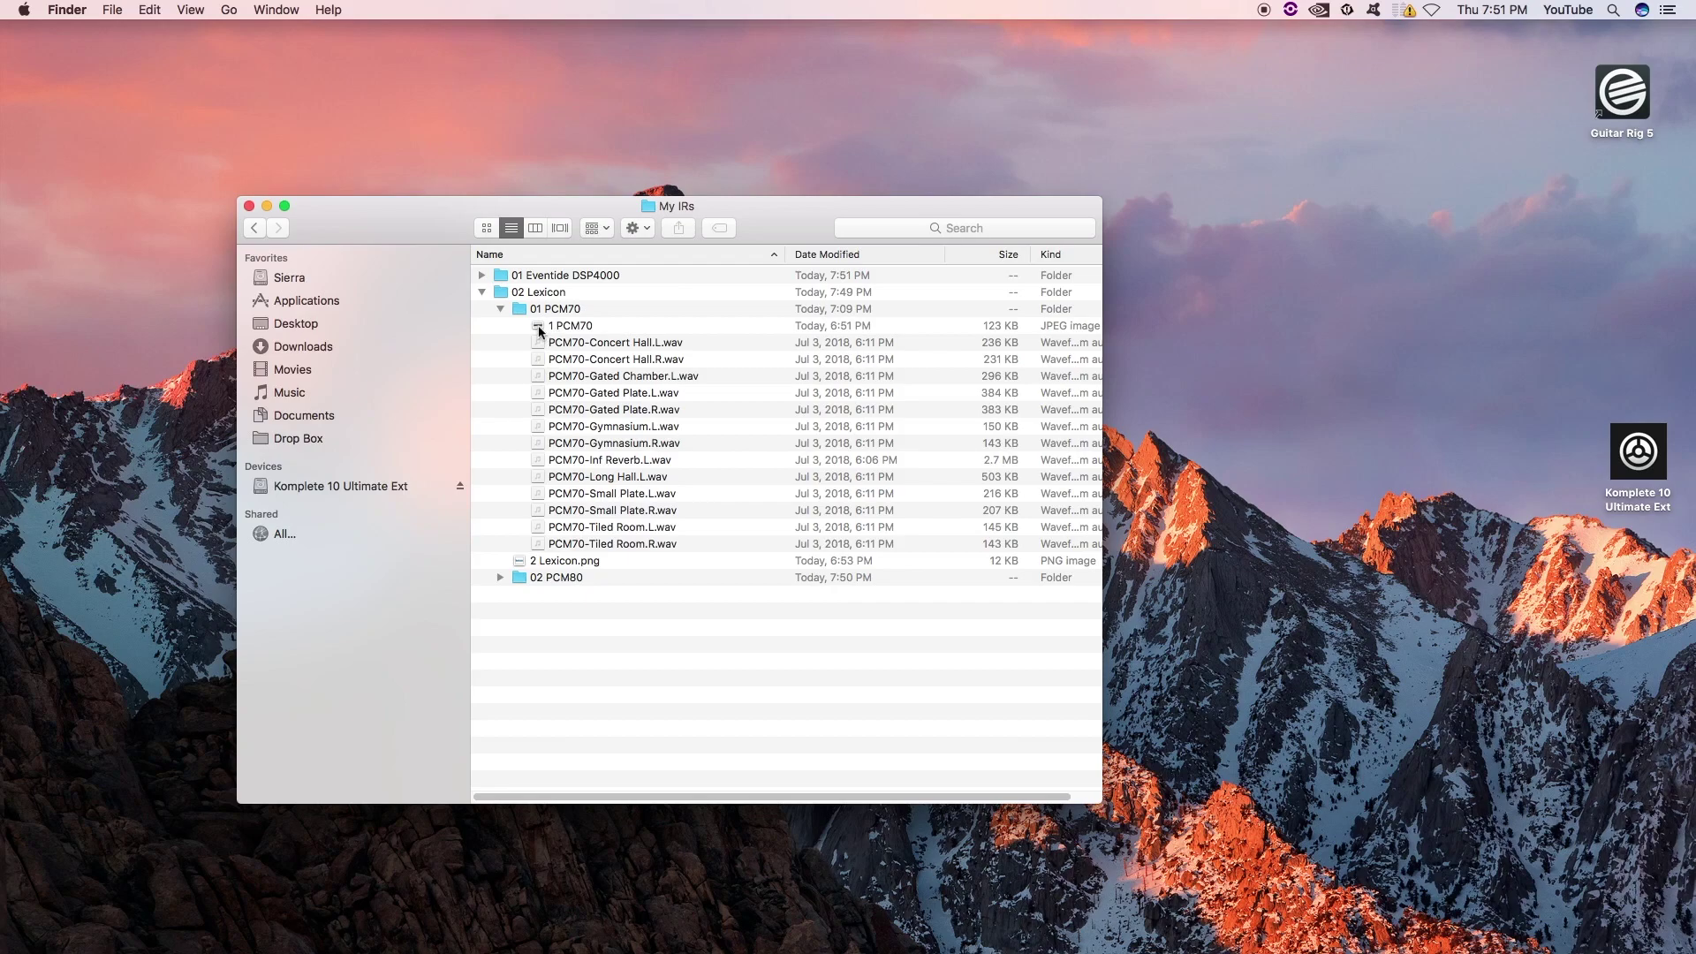
double_click(538, 324)
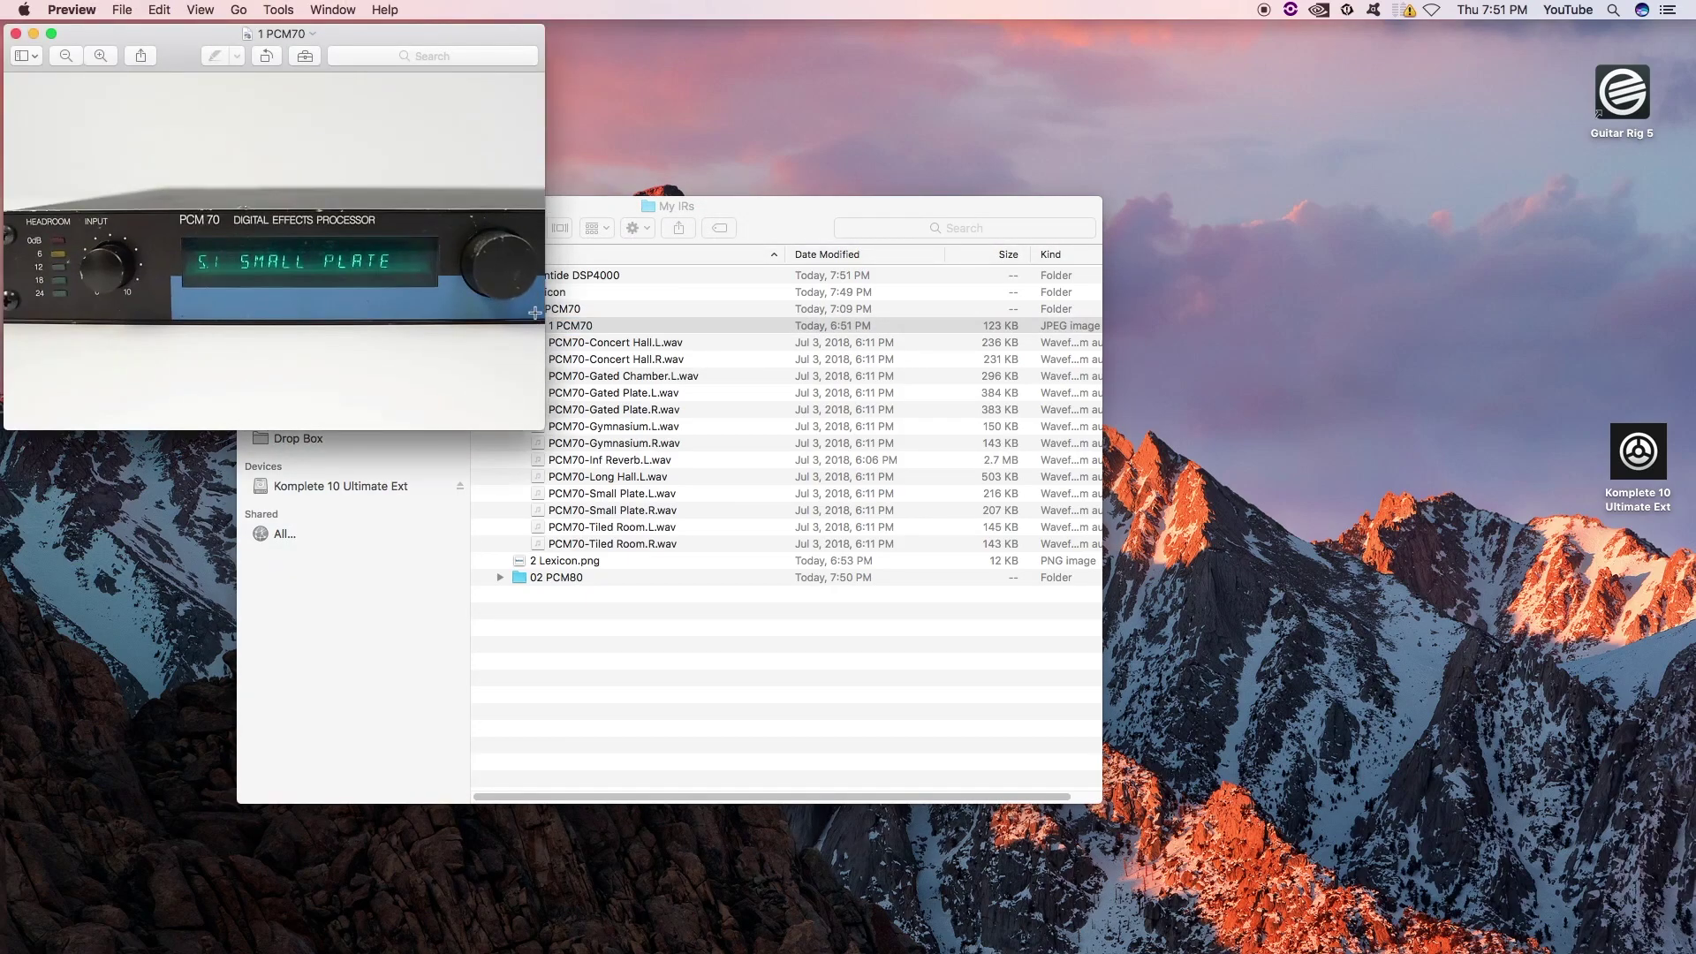
key(super+i)
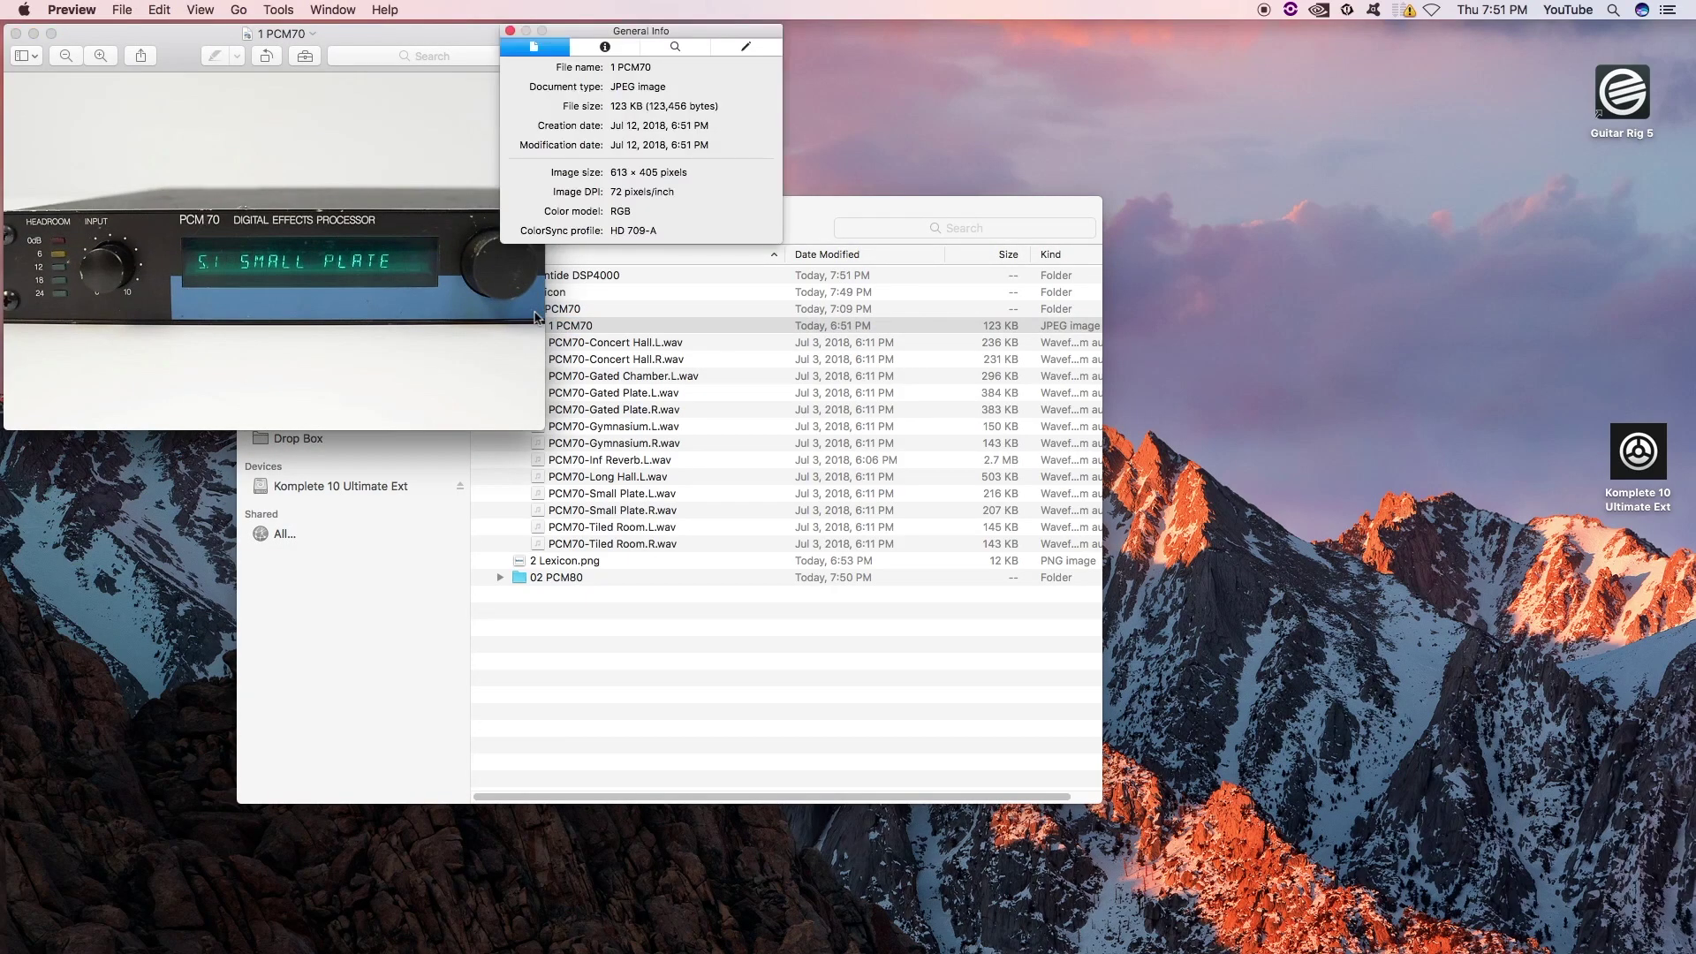
key(super+q)
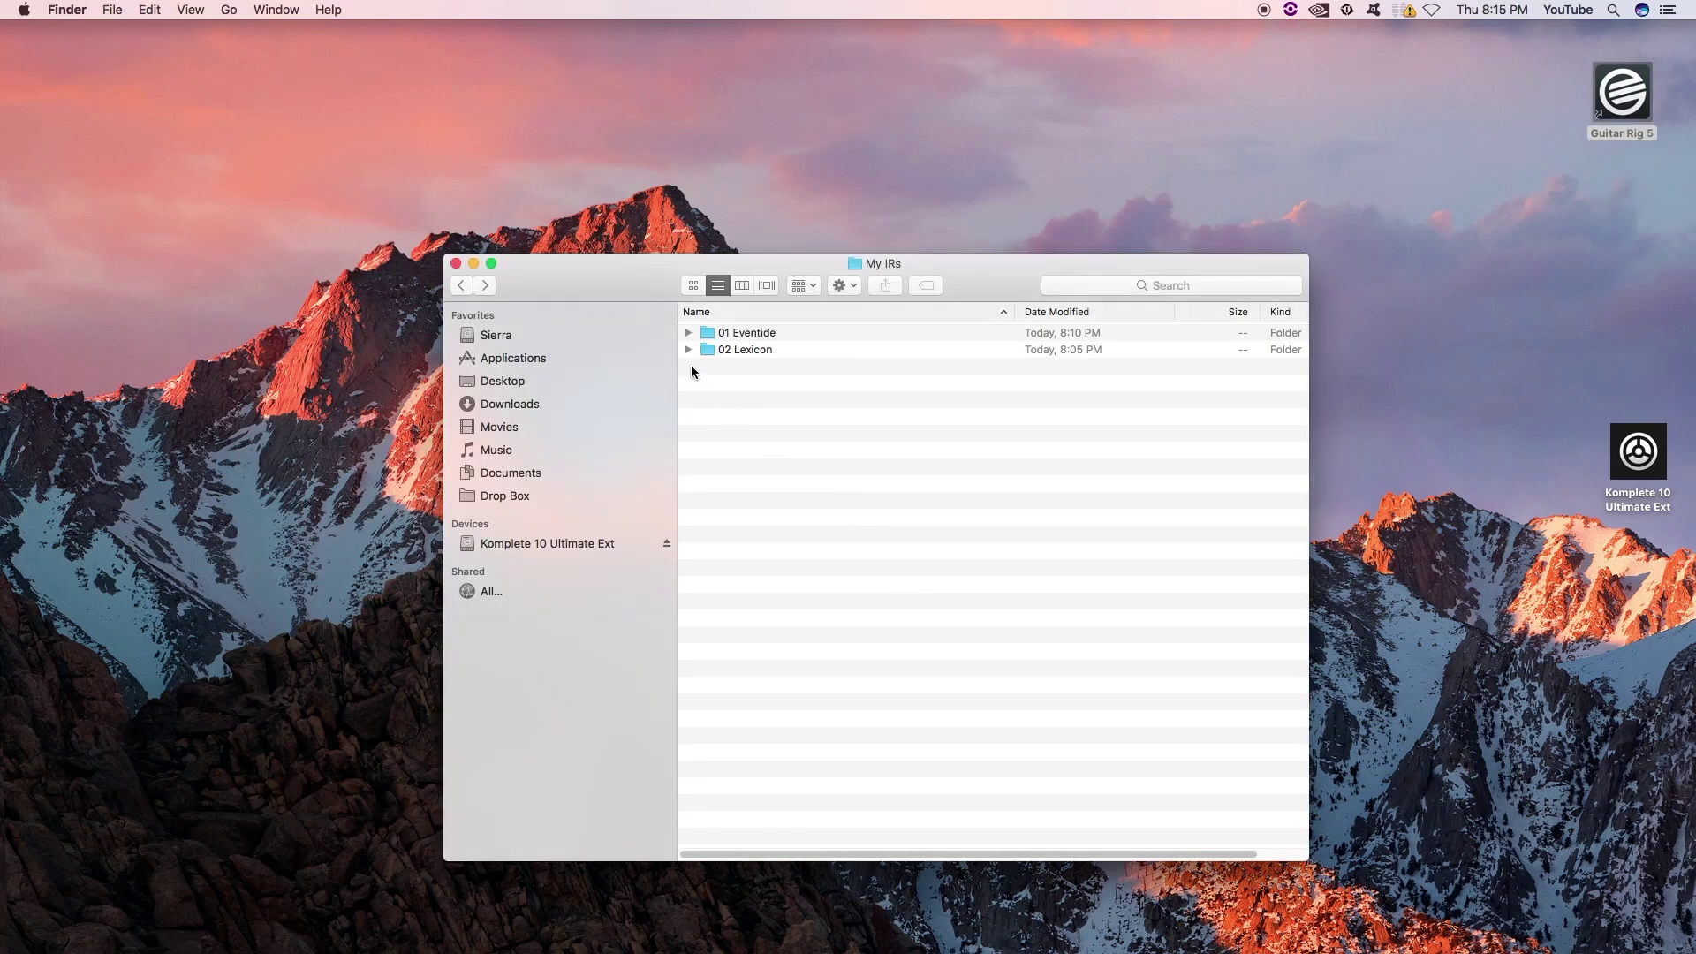
Open the 01 Eventide folder and expand 01 DSP4000 to show its subfolders.
click(750, 333)
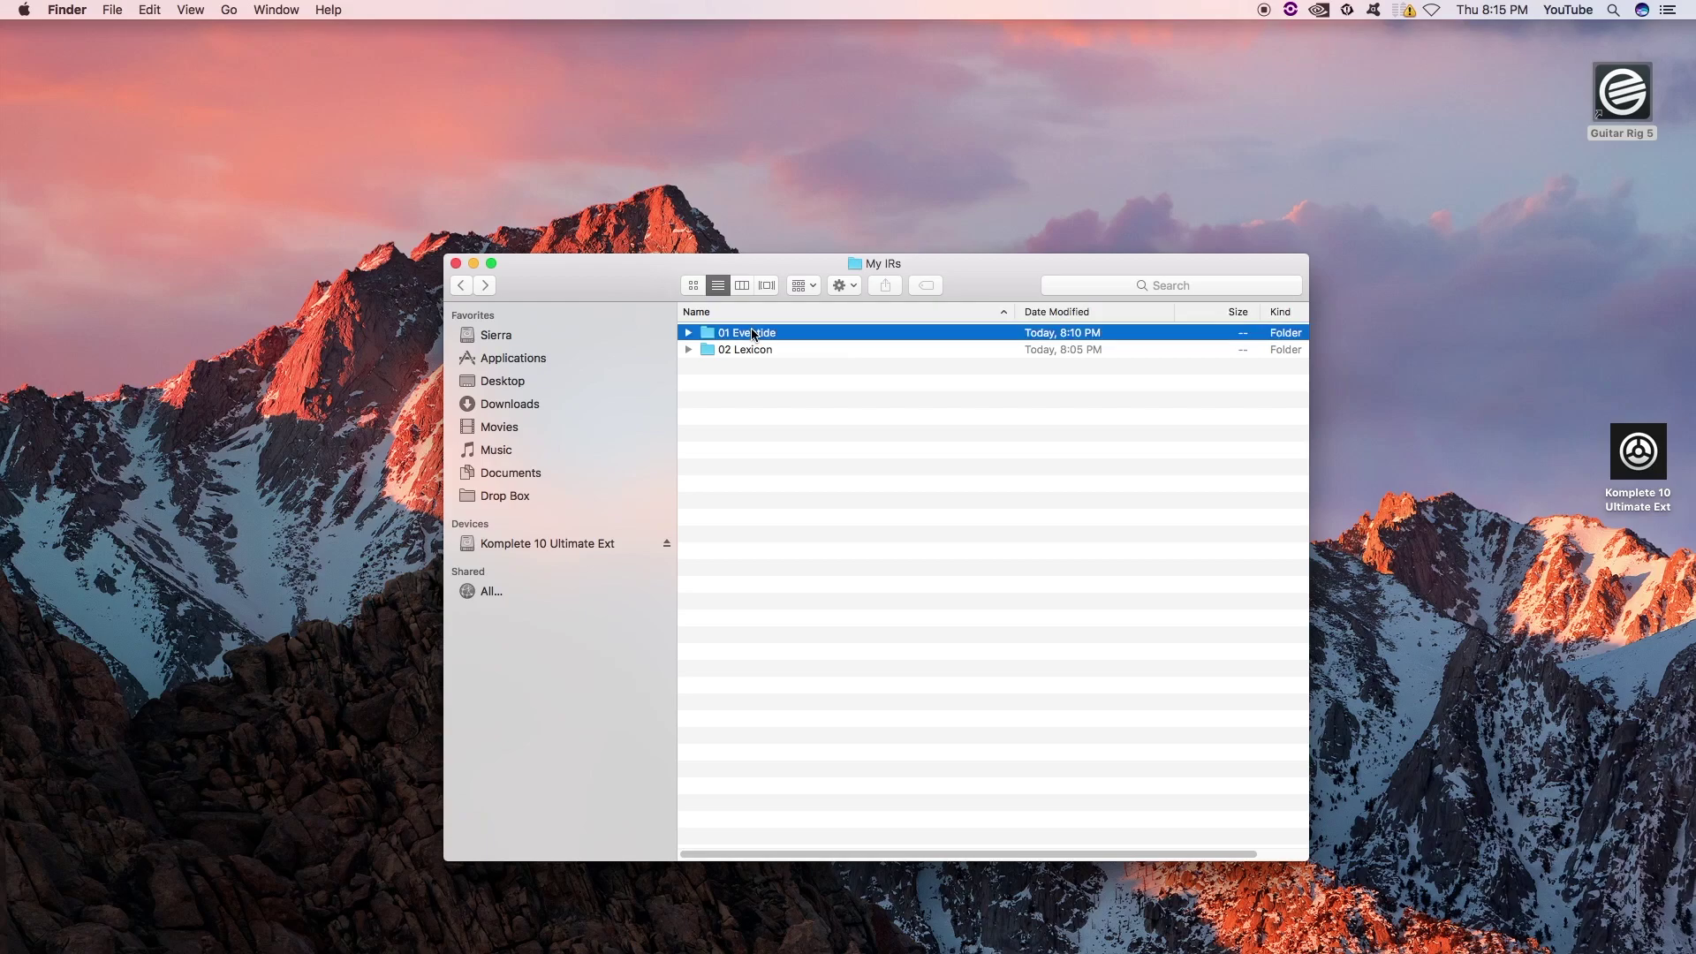
click(686, 333)
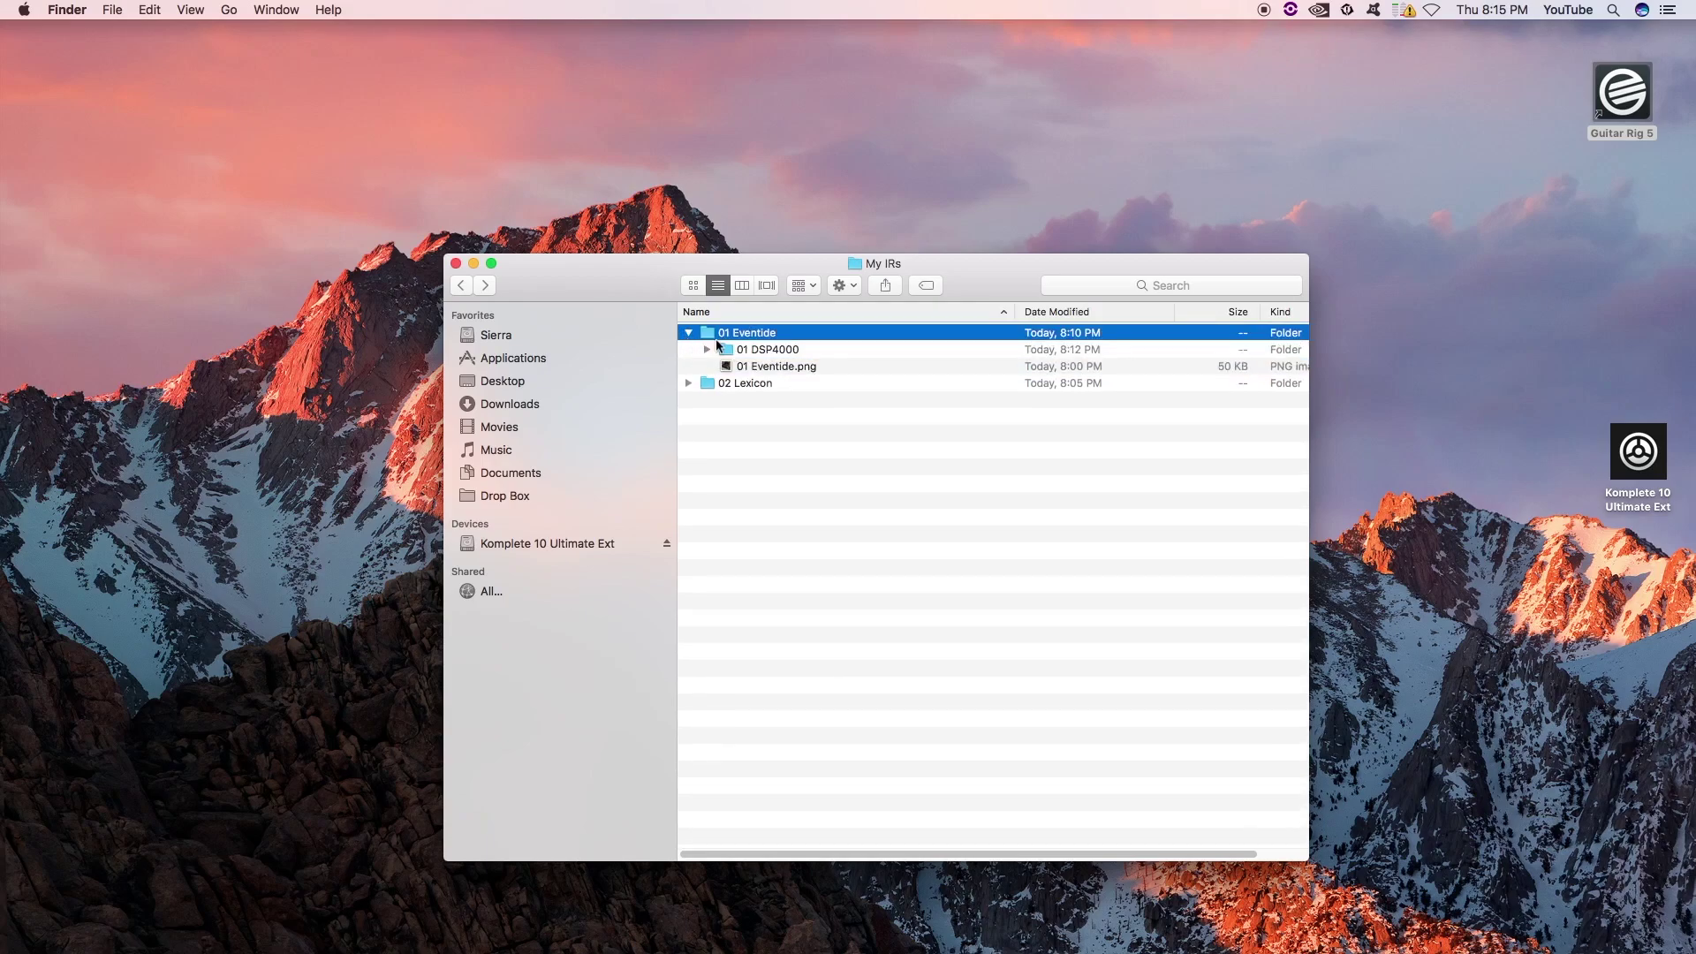
click(688, 333)
double_click(697, 332)
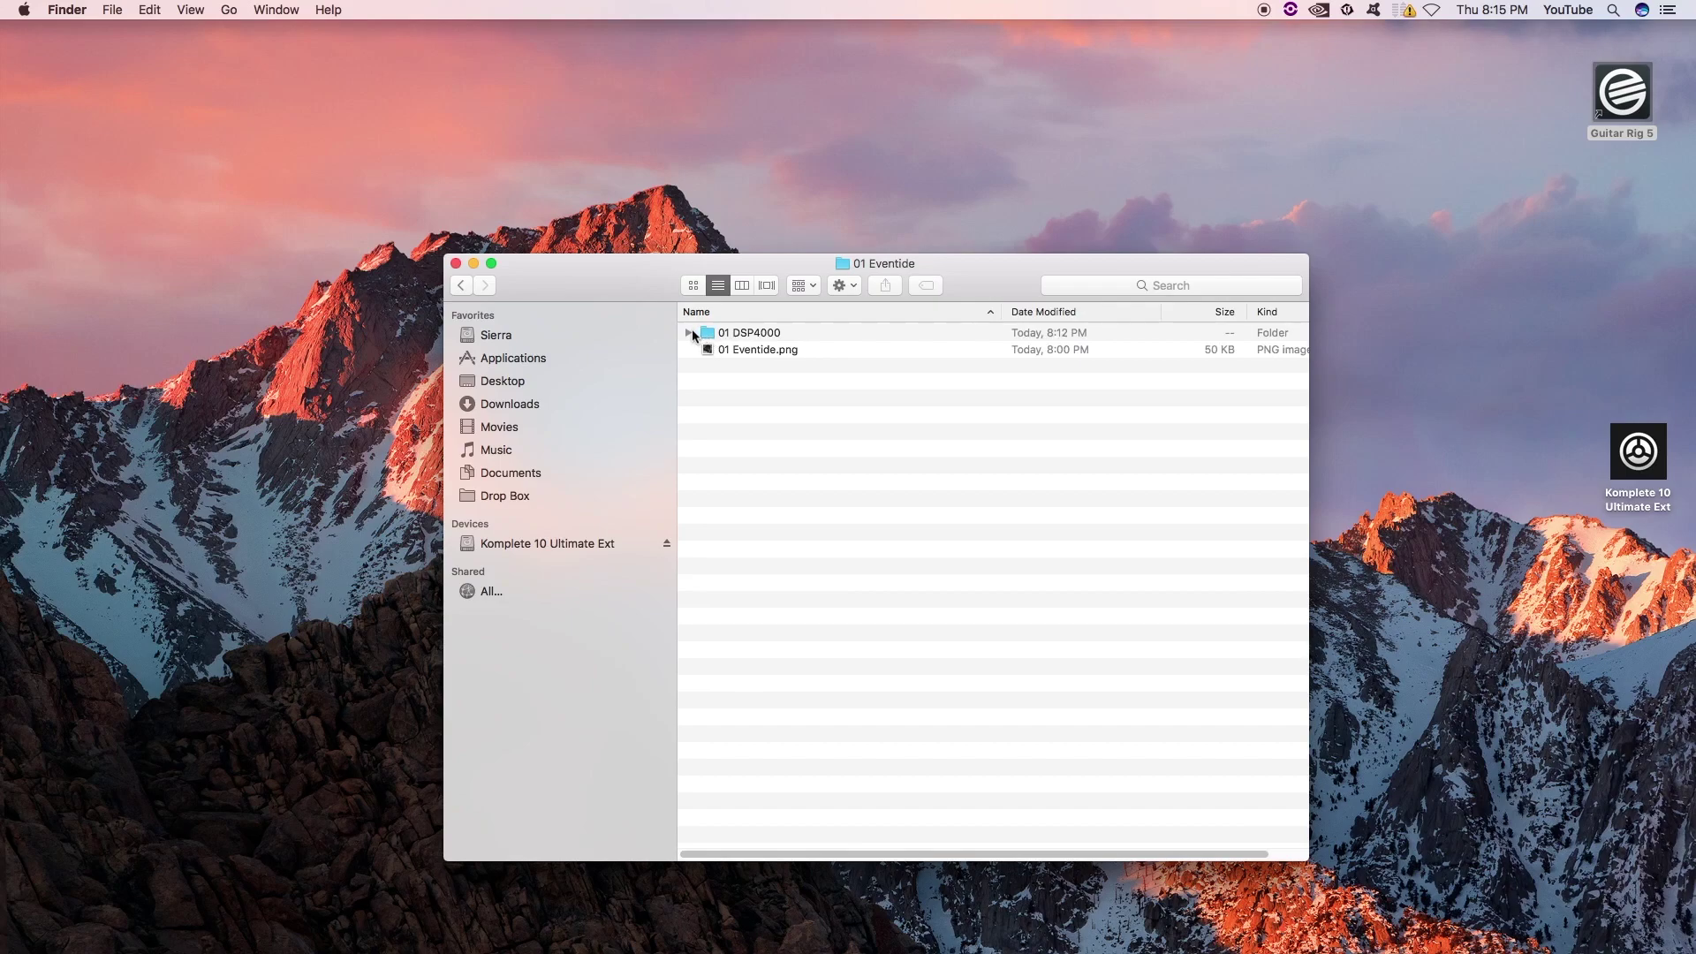
click(689, 333)
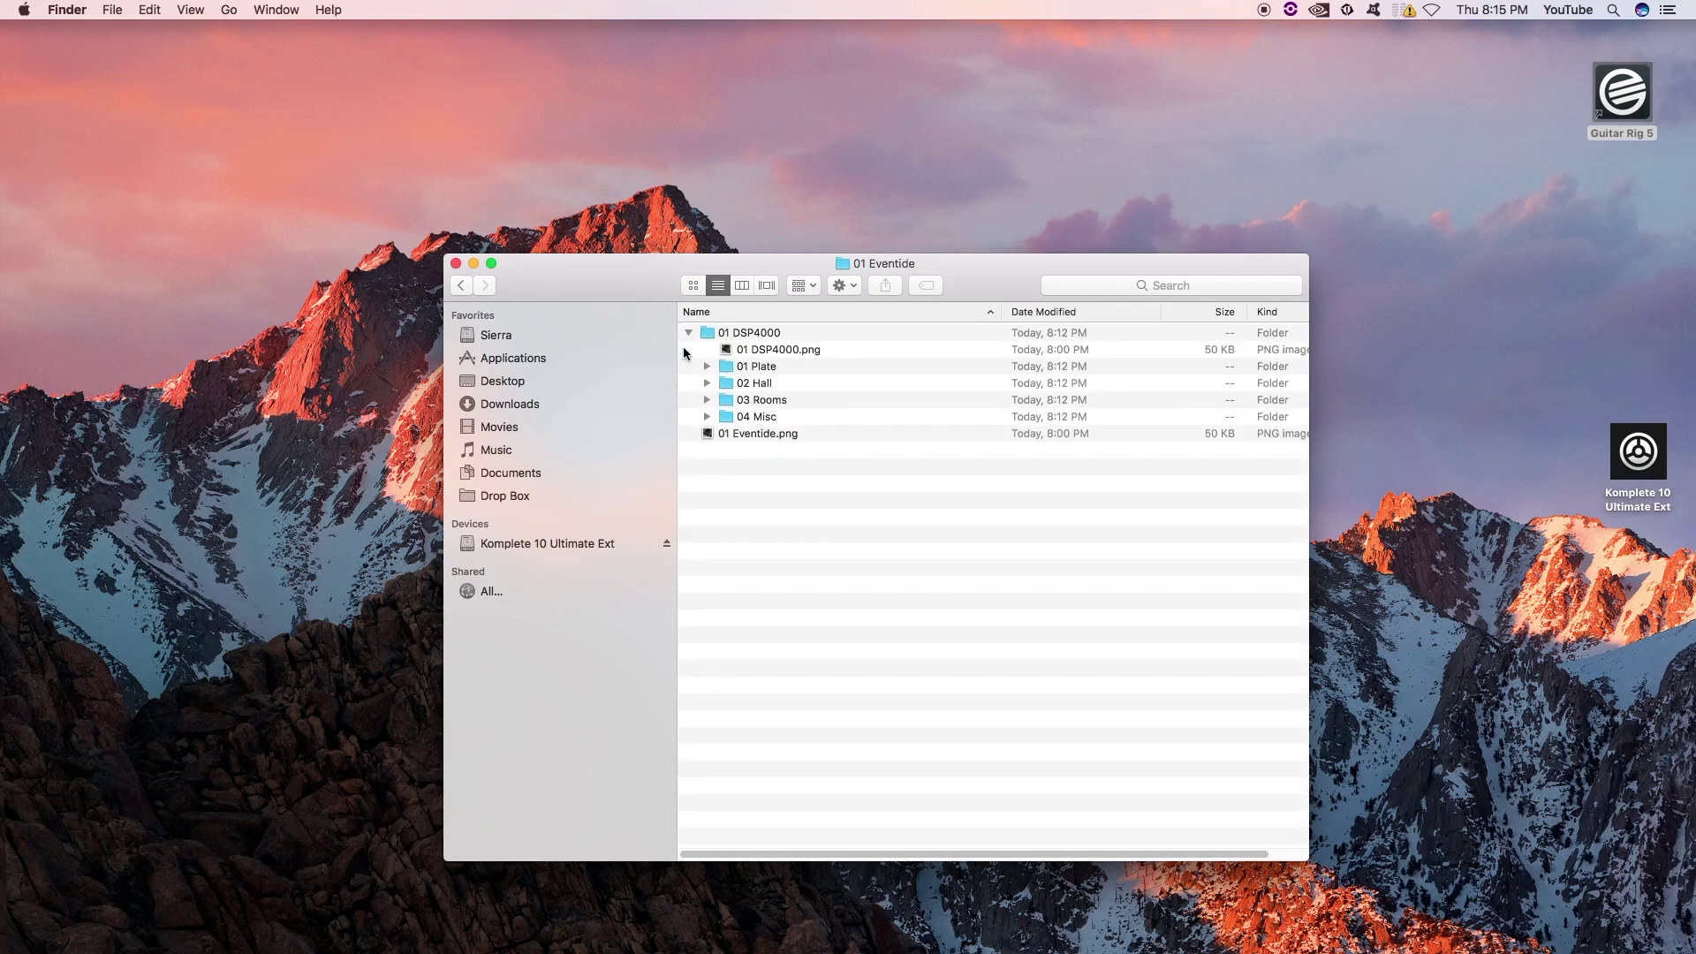
click(688, 333)
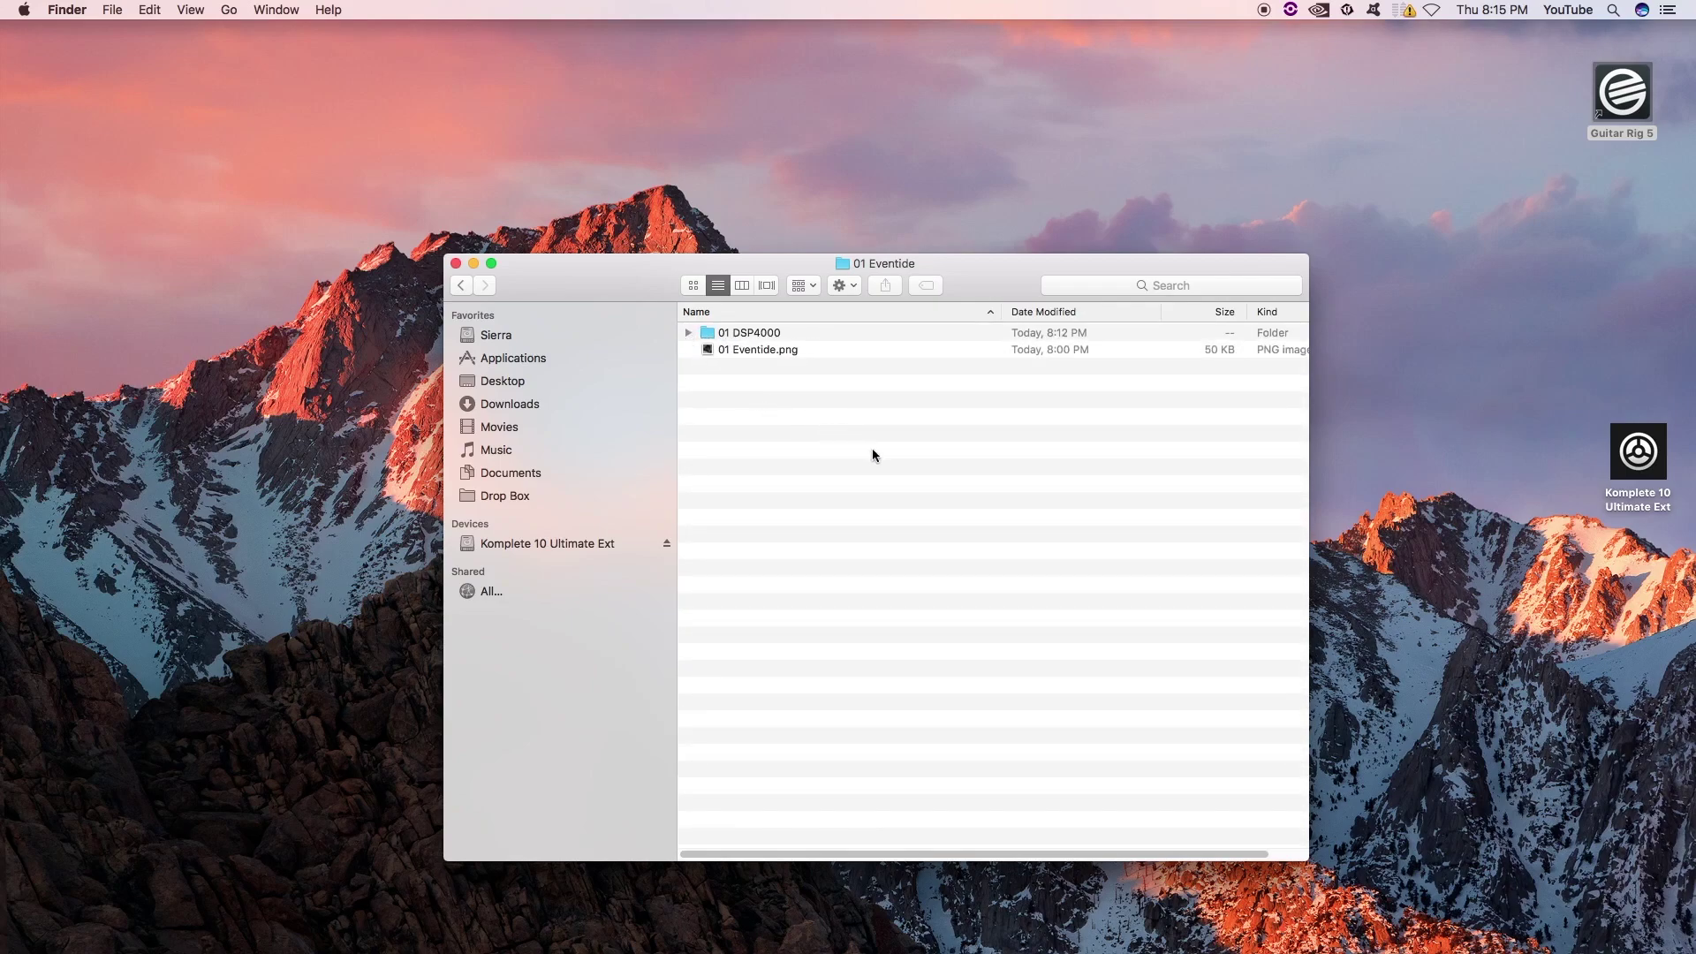
click(689, 333)
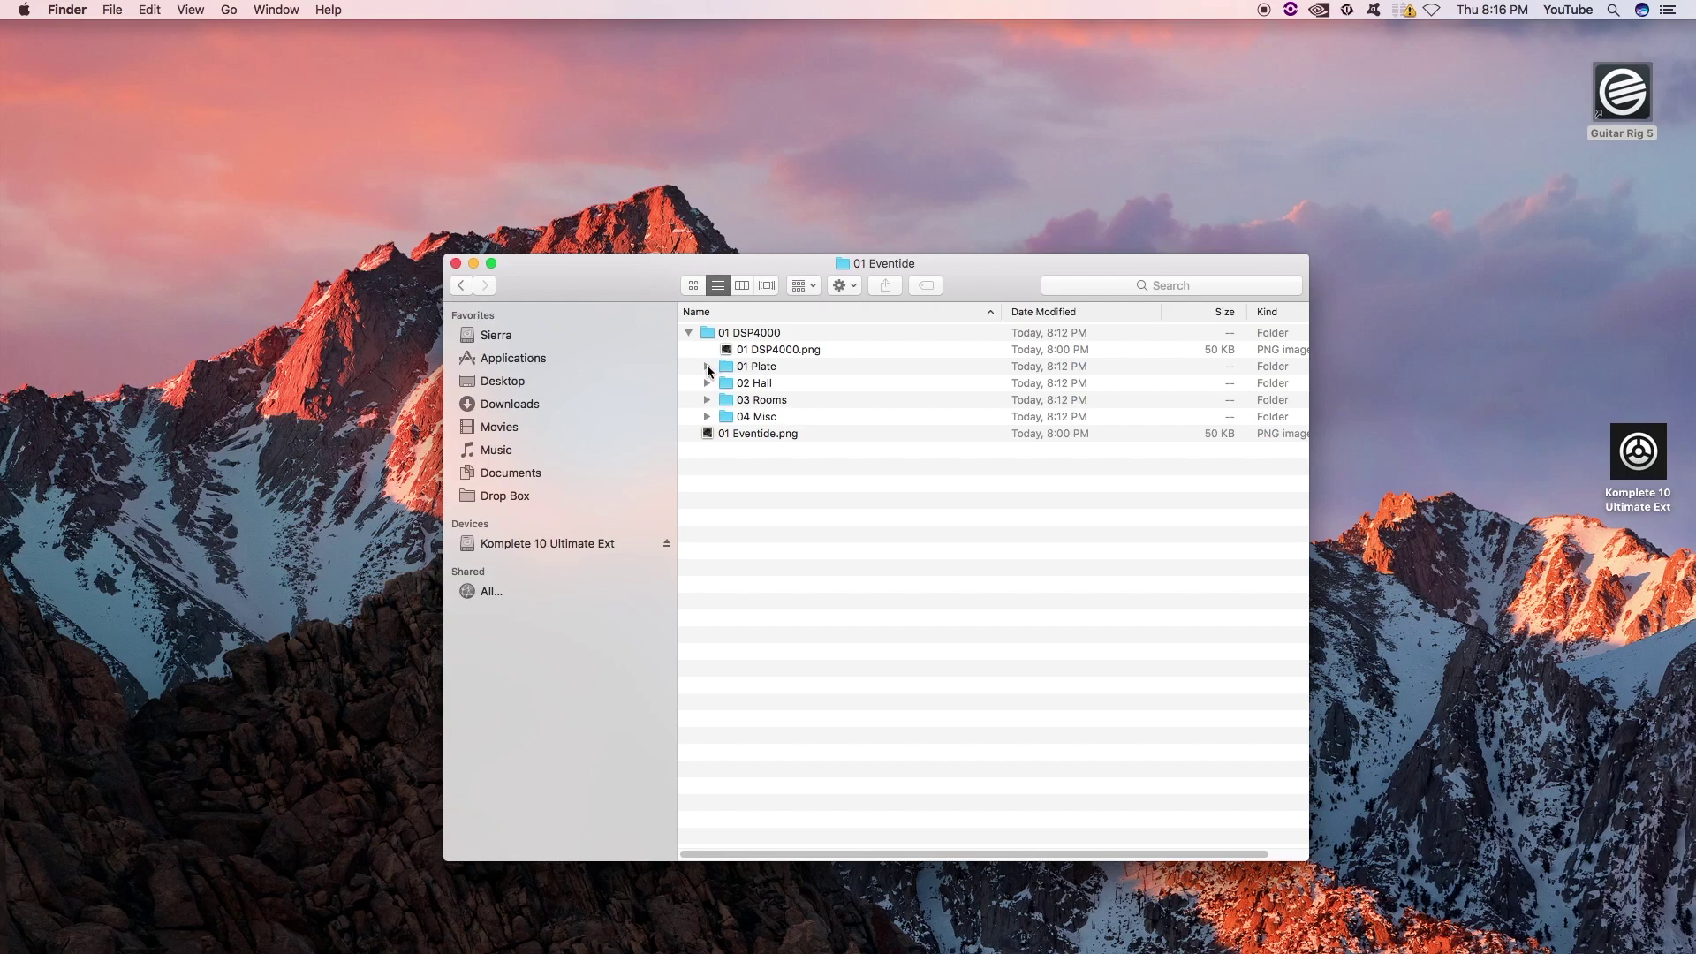
Peek into 02 Hall, 03 Rooms and 04 Misc, then expand 01 Eventide from My IRs.
click(707, 365)
click(708, 384)
click(706, 399)
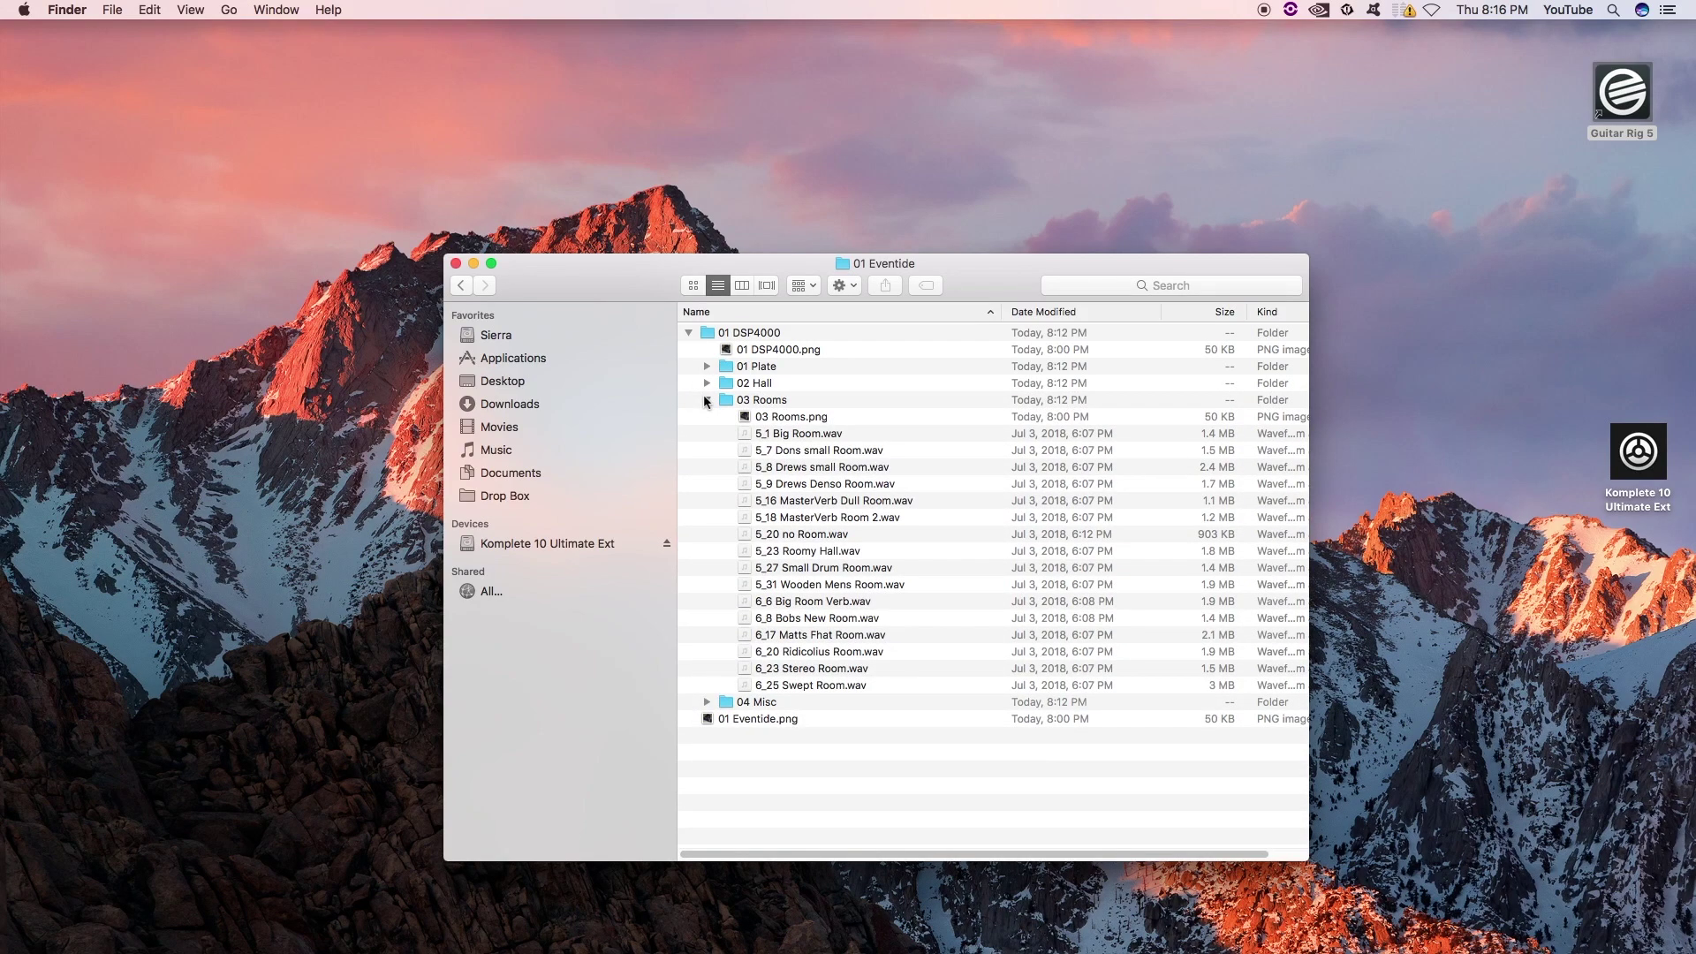
click(707, 399)
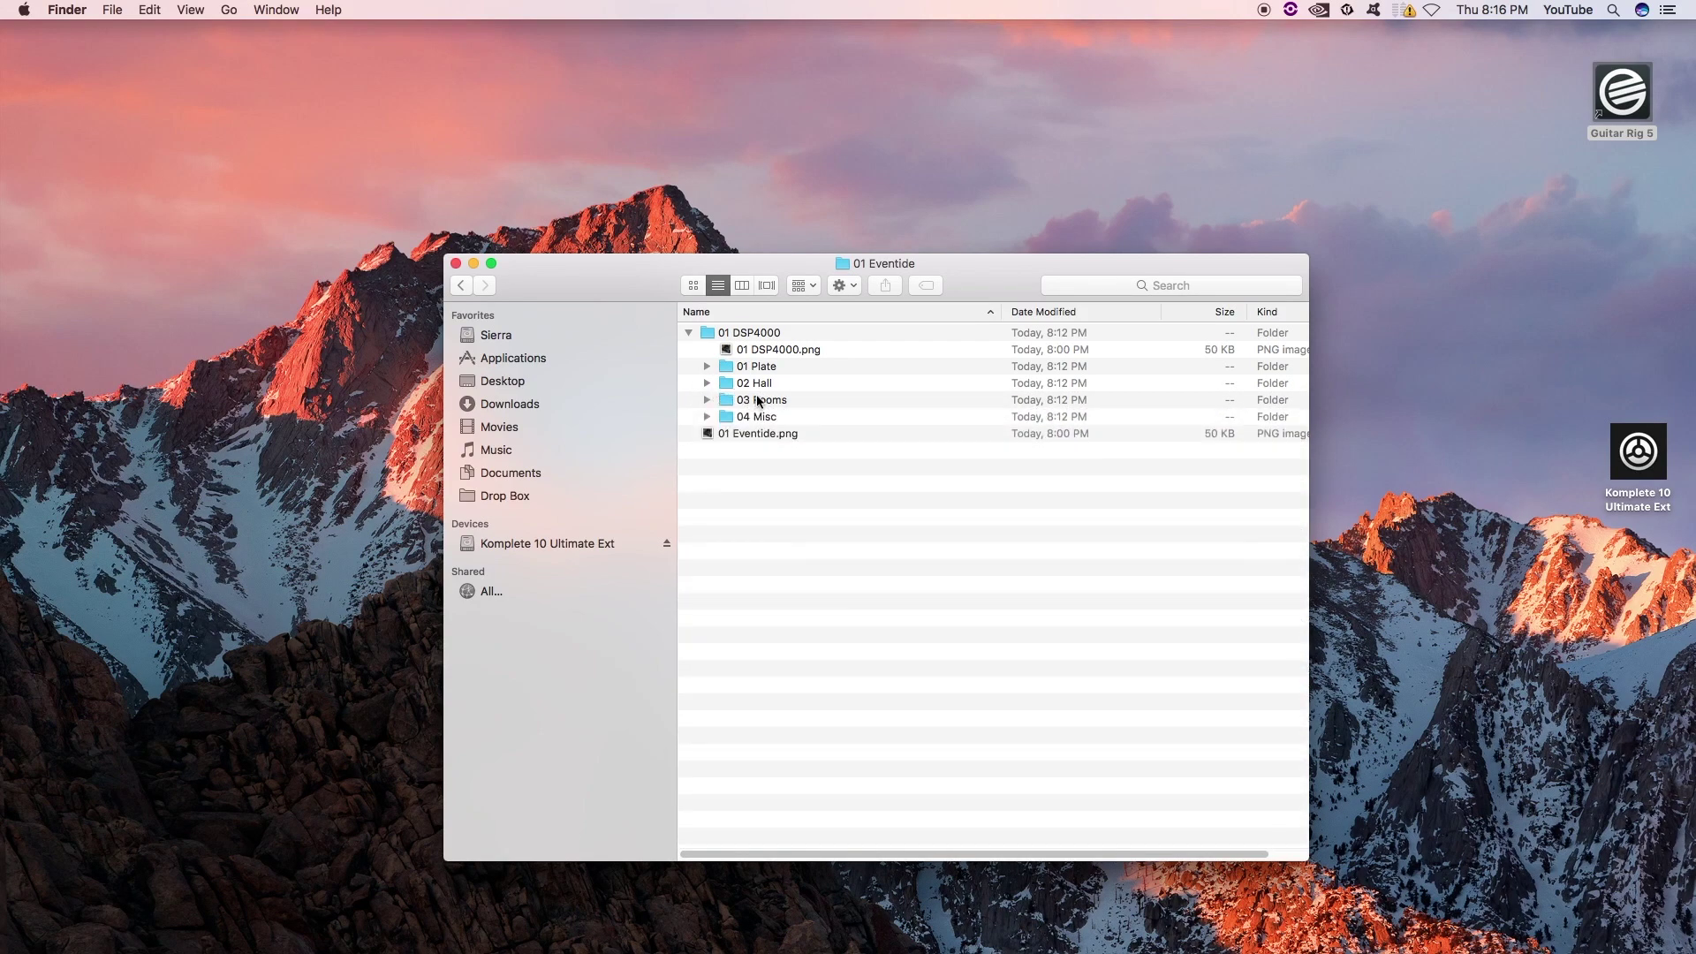
click(708, 416)
scroll(899, 555, down, 5)
scroll(803, 505, up, 5)
click(706, 416)
click(687, 333)
click(462, 284)
click(687, 333)
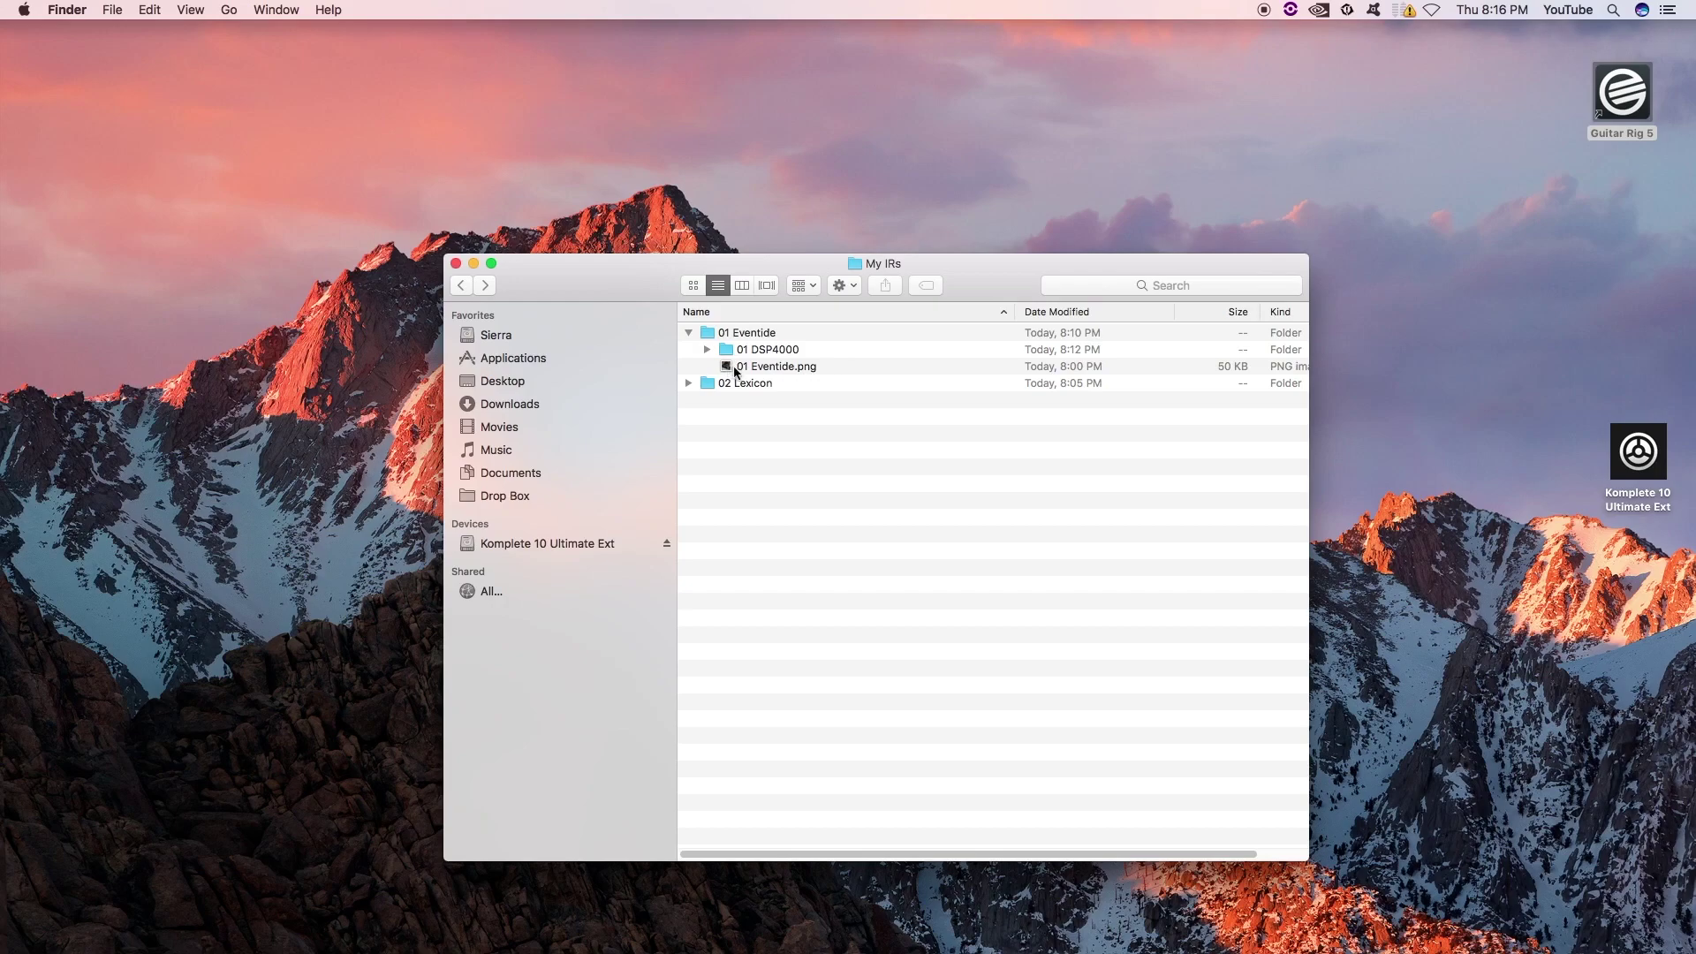
View the 01 Eventide.png photo (149 × 147) with its file info in Preview, then close it.
click(759, 372)
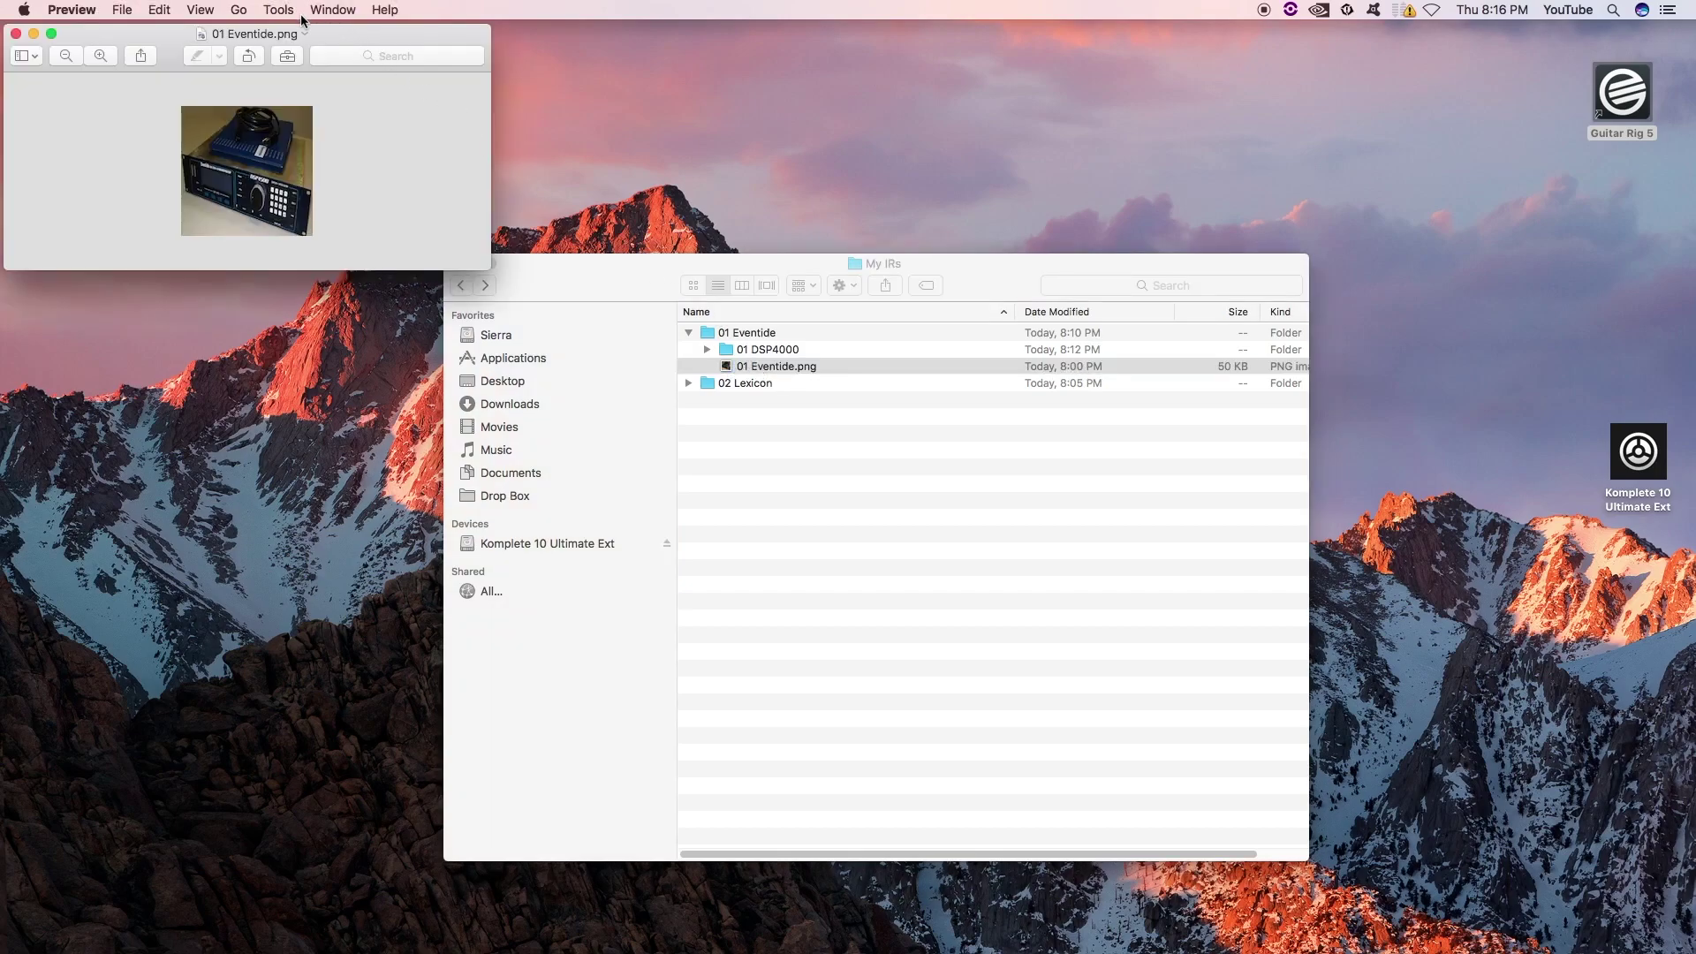
key(super+i)
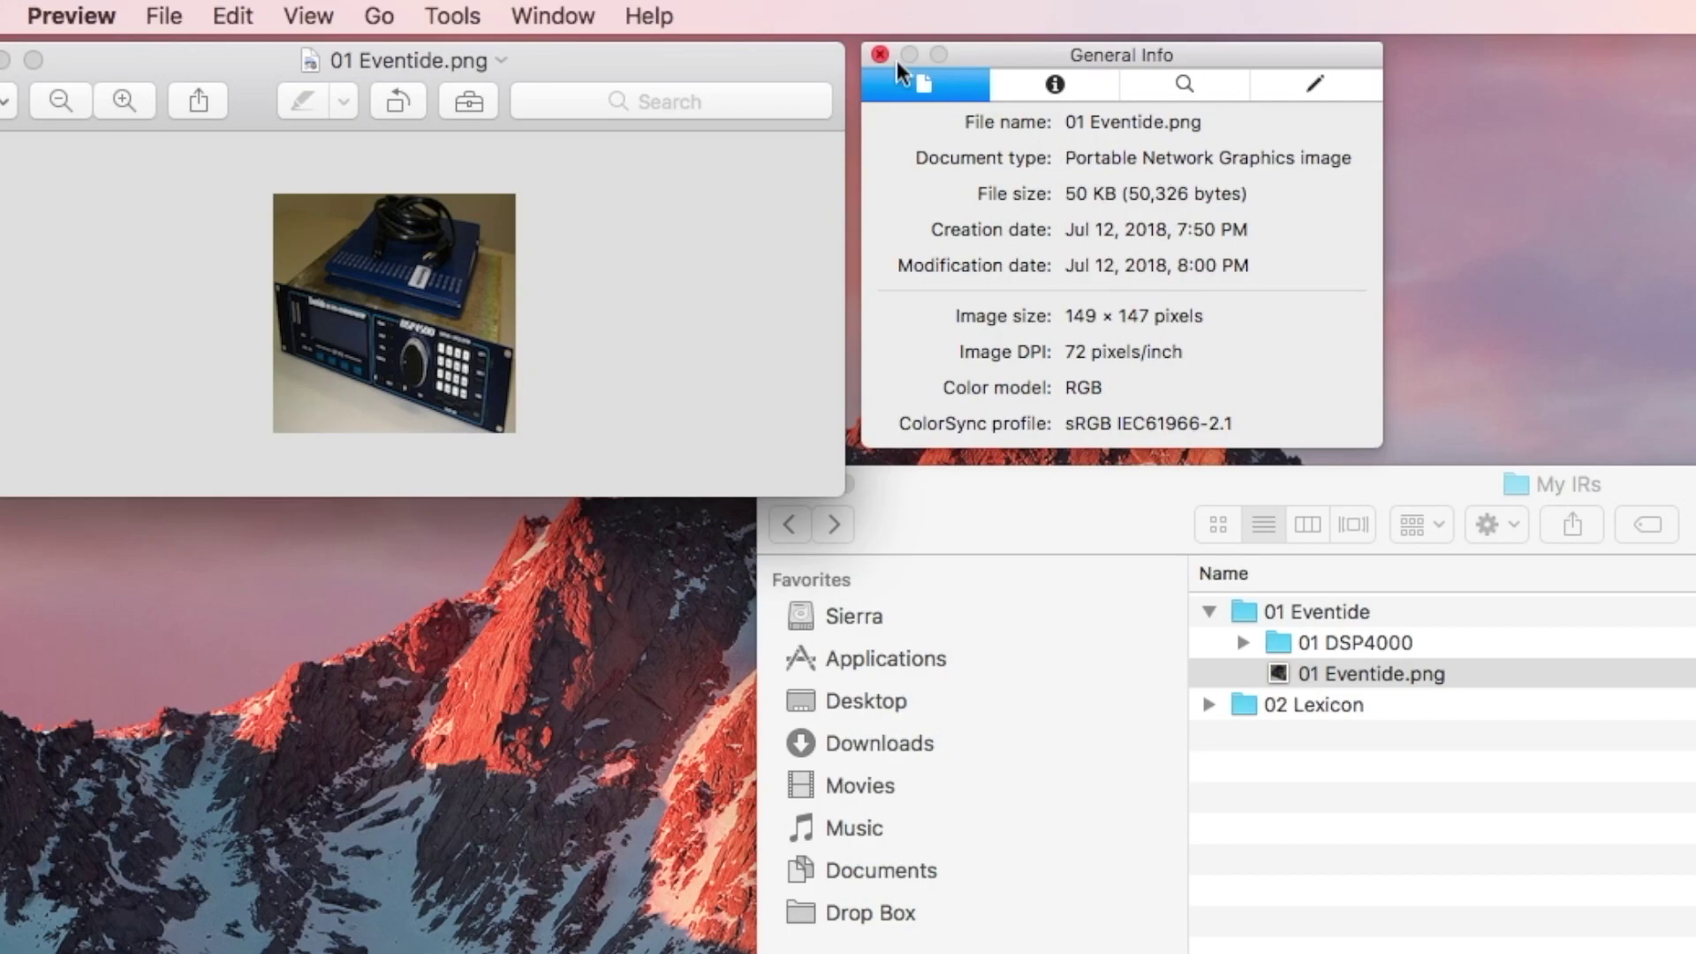
click(4, 60)
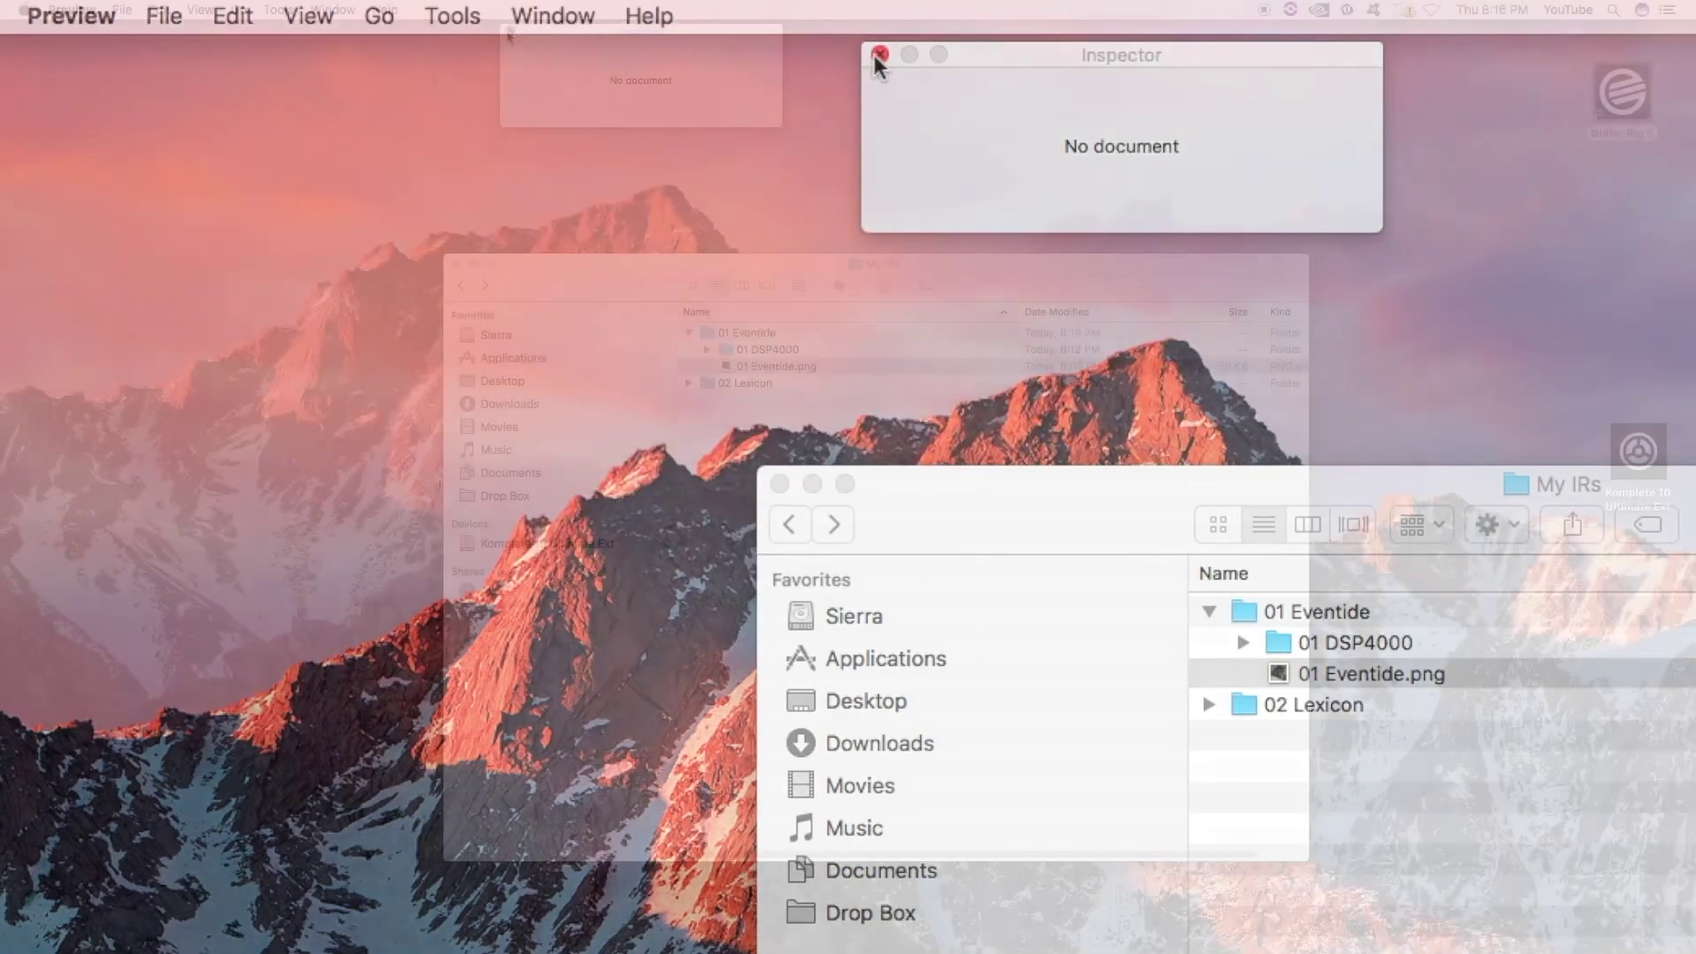
click(879, 53)
Browse the 02 Lexicon folder's 02 PCM80 and 01 PCM70 subfolders, then collapse 01 Eventide.
click(690, 382)
click(709, 432)
click(708, 432)
click(707, 399)
click(706, 399)
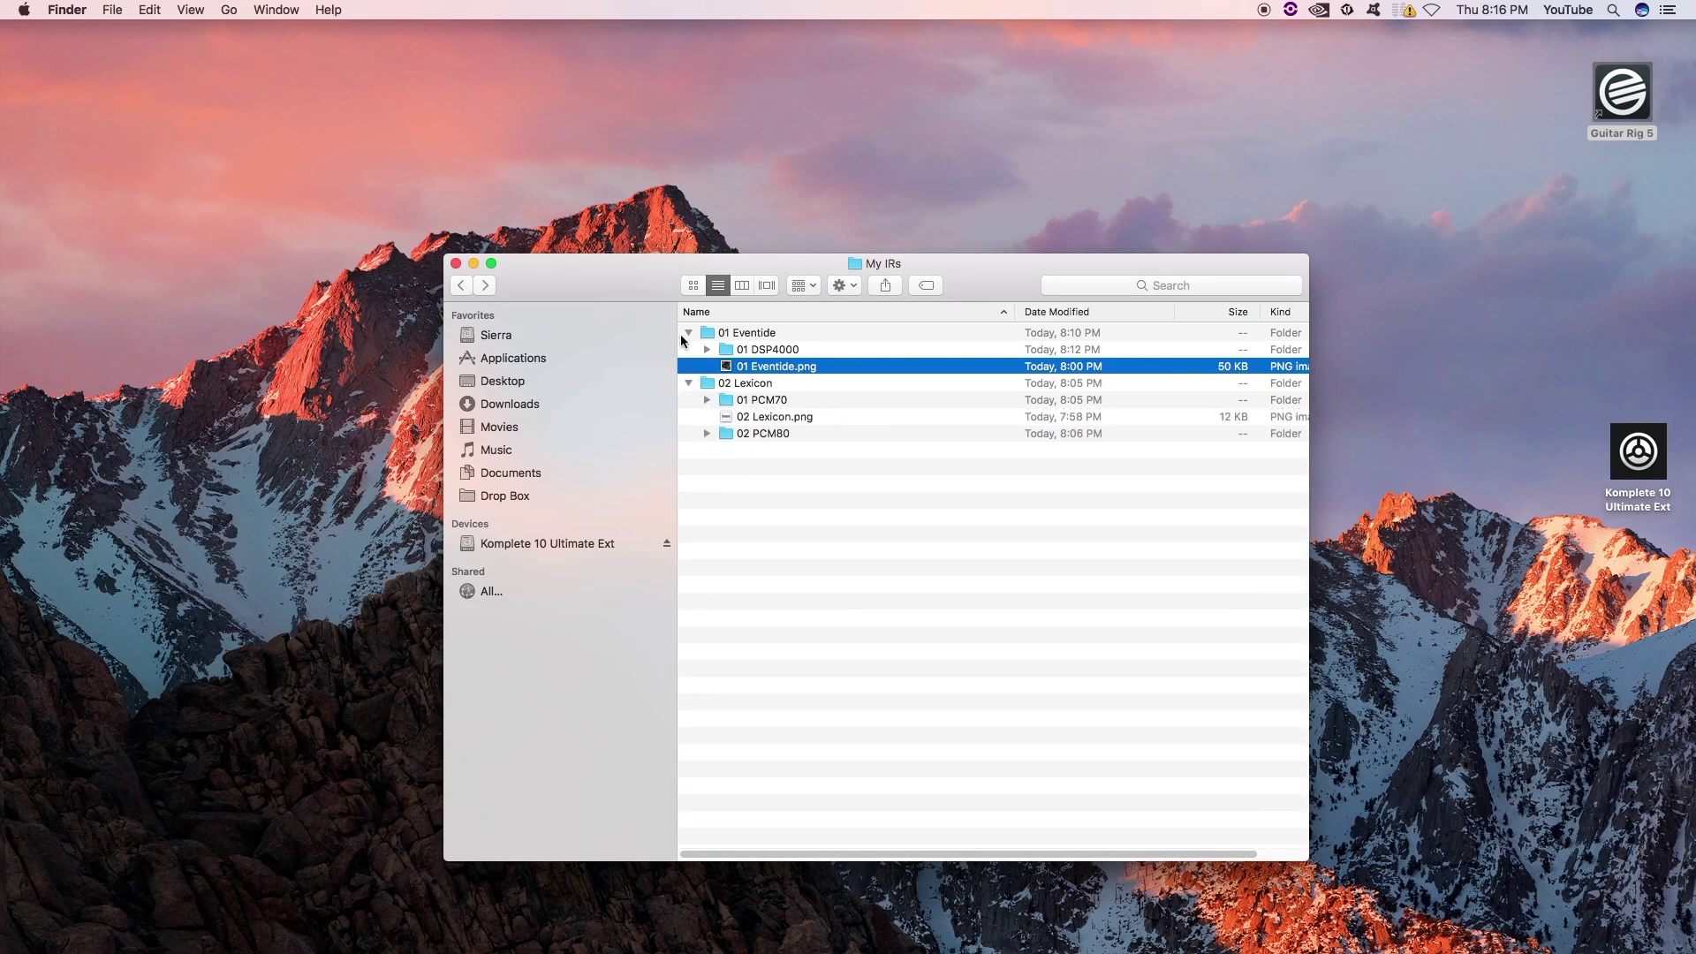
click(688, 332)
Collapse 02 Lexicon, launch Guitar Rig 5, and drag Reflektor into the empty rack.
click(688, 348)
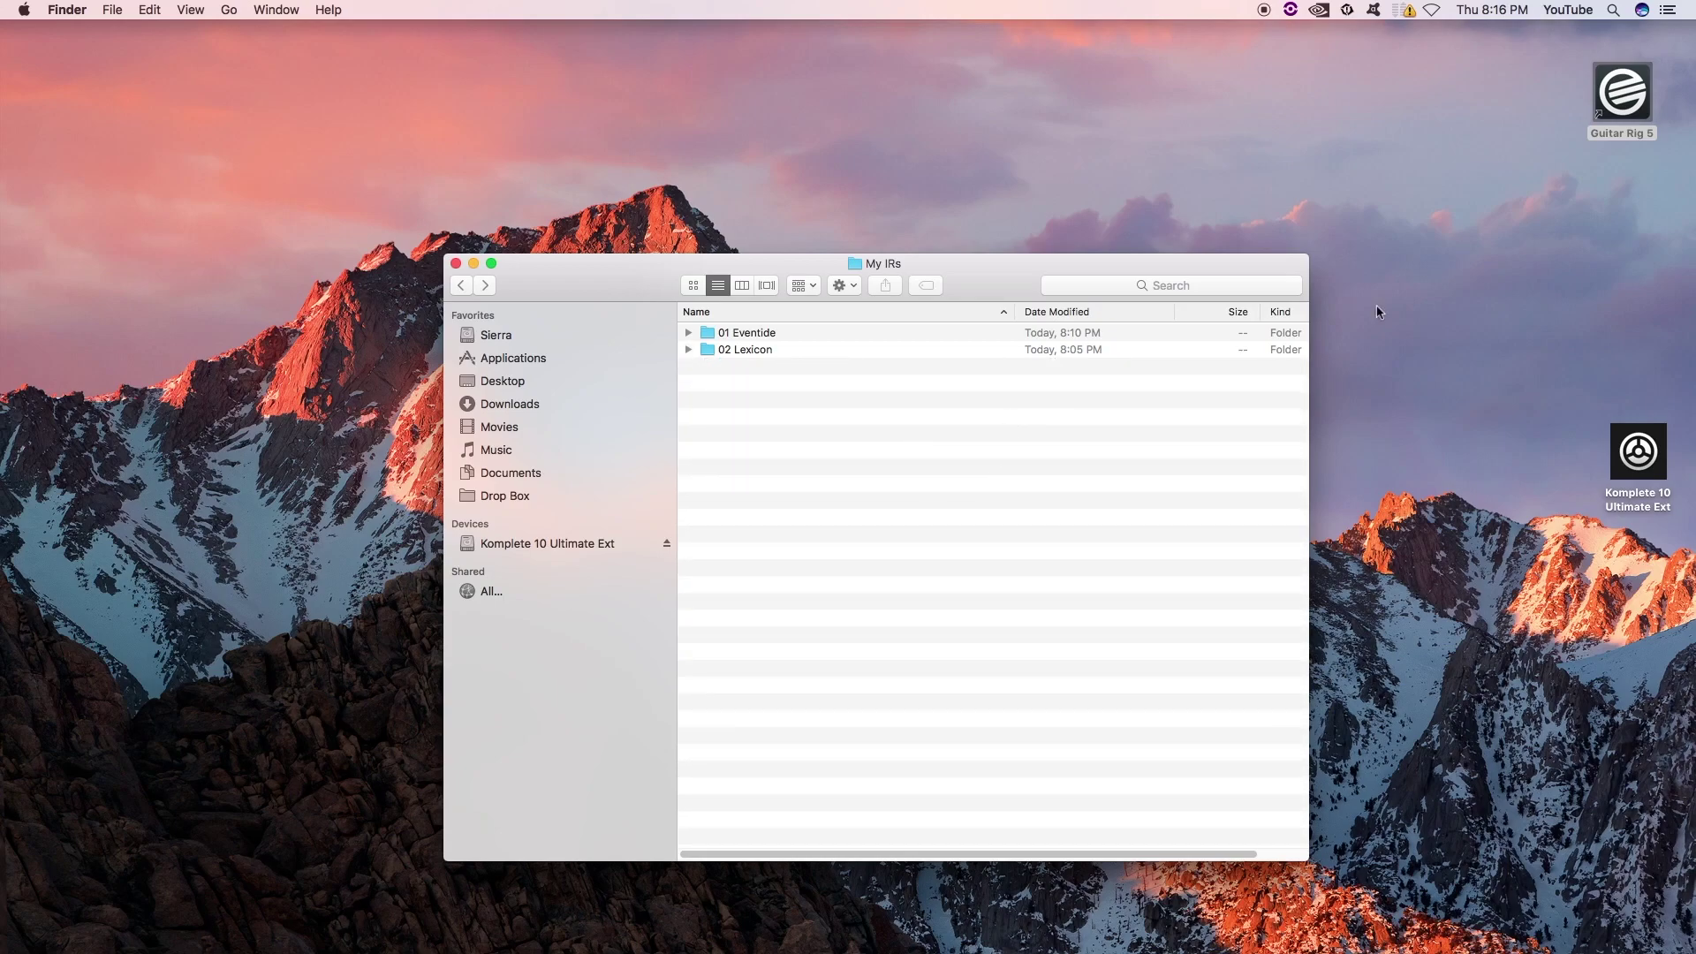
double_click(1624, 118)
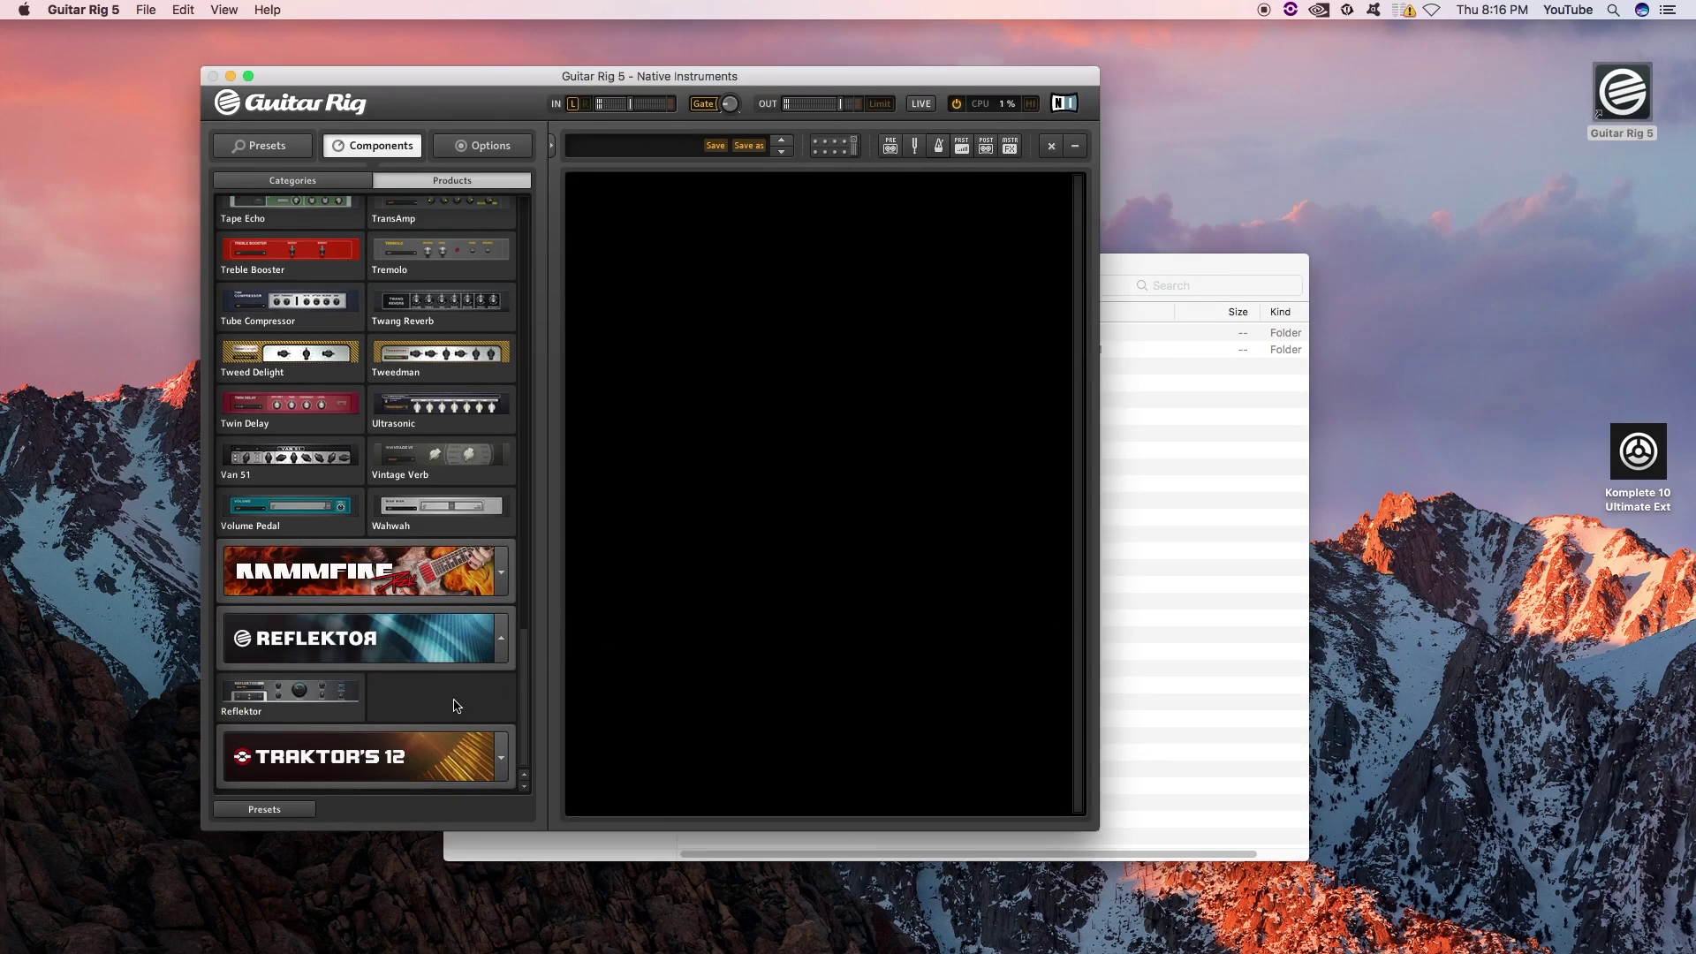
drag(327, 708, 700, 500)
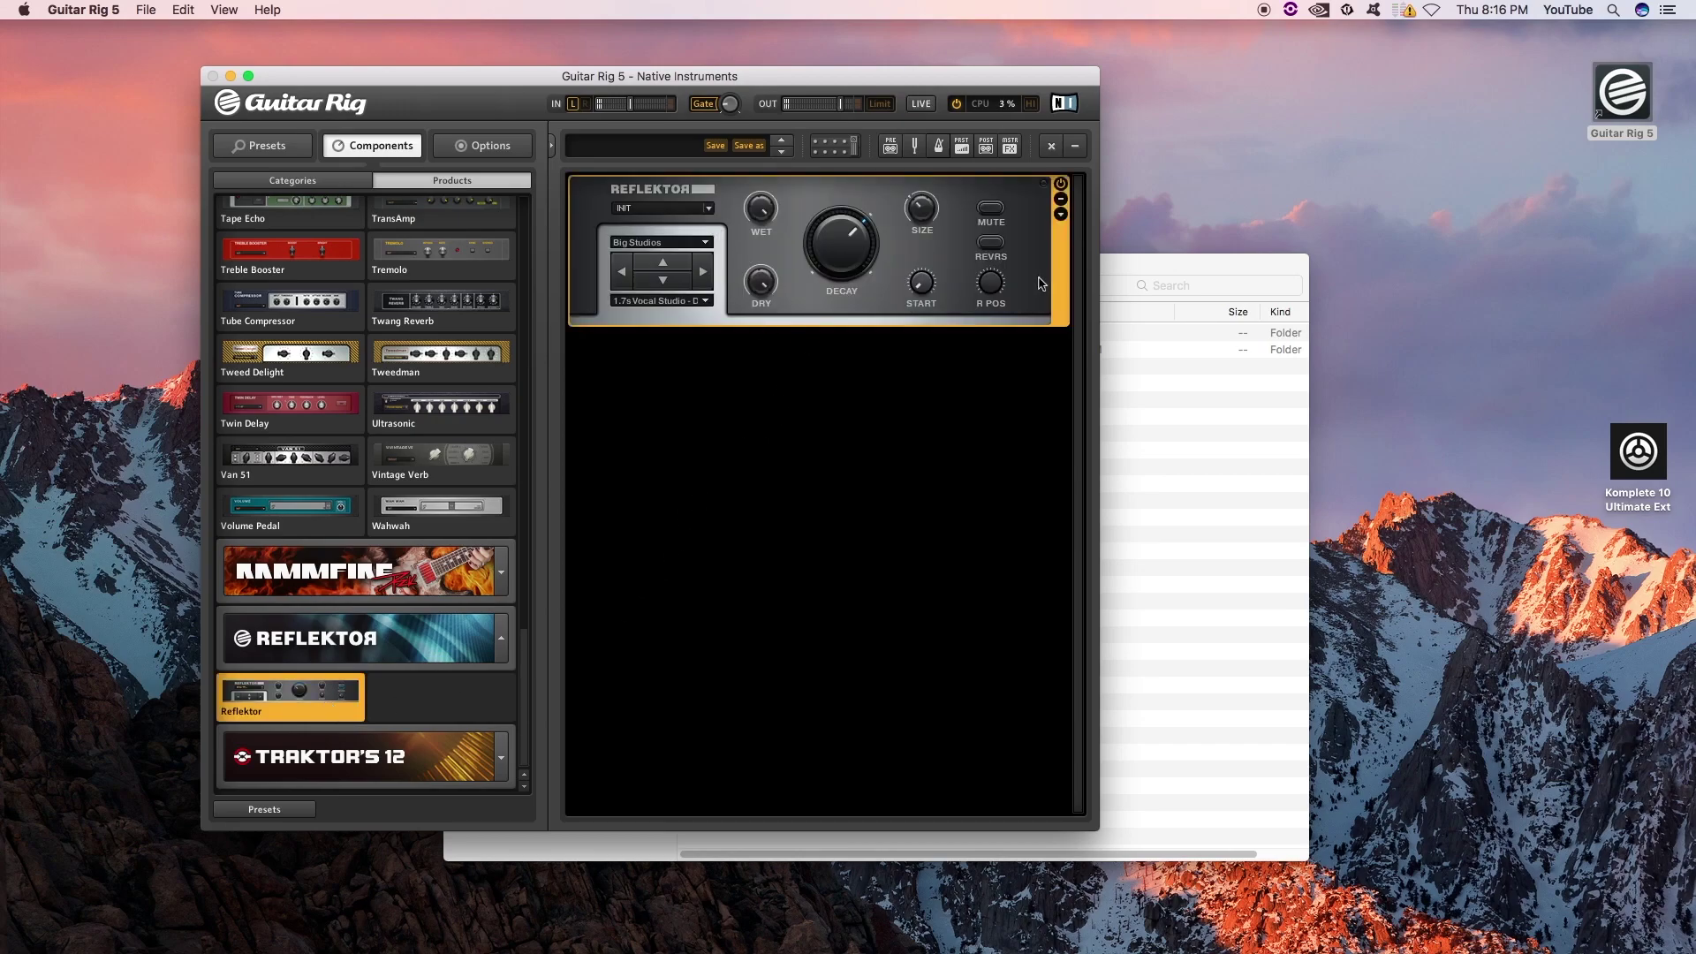
Expand Reflektor's lower panel and look through its IR folder list without choosing one.
click(1061, 214)
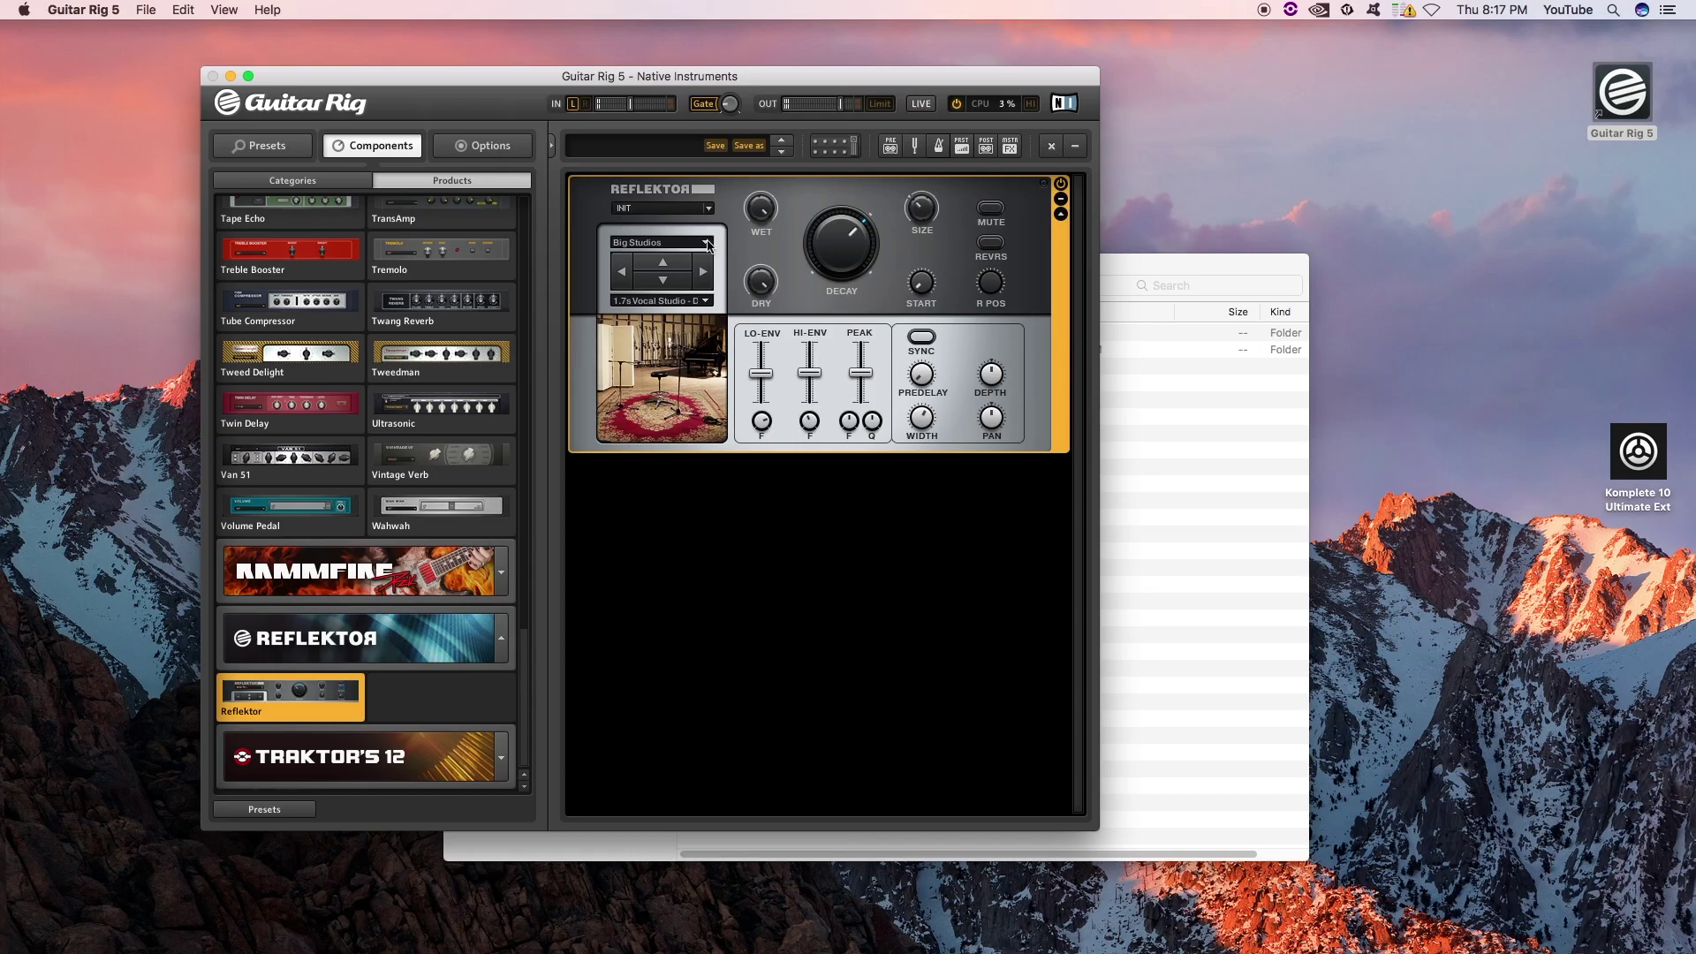
click(708, 242)
click(708, 243)
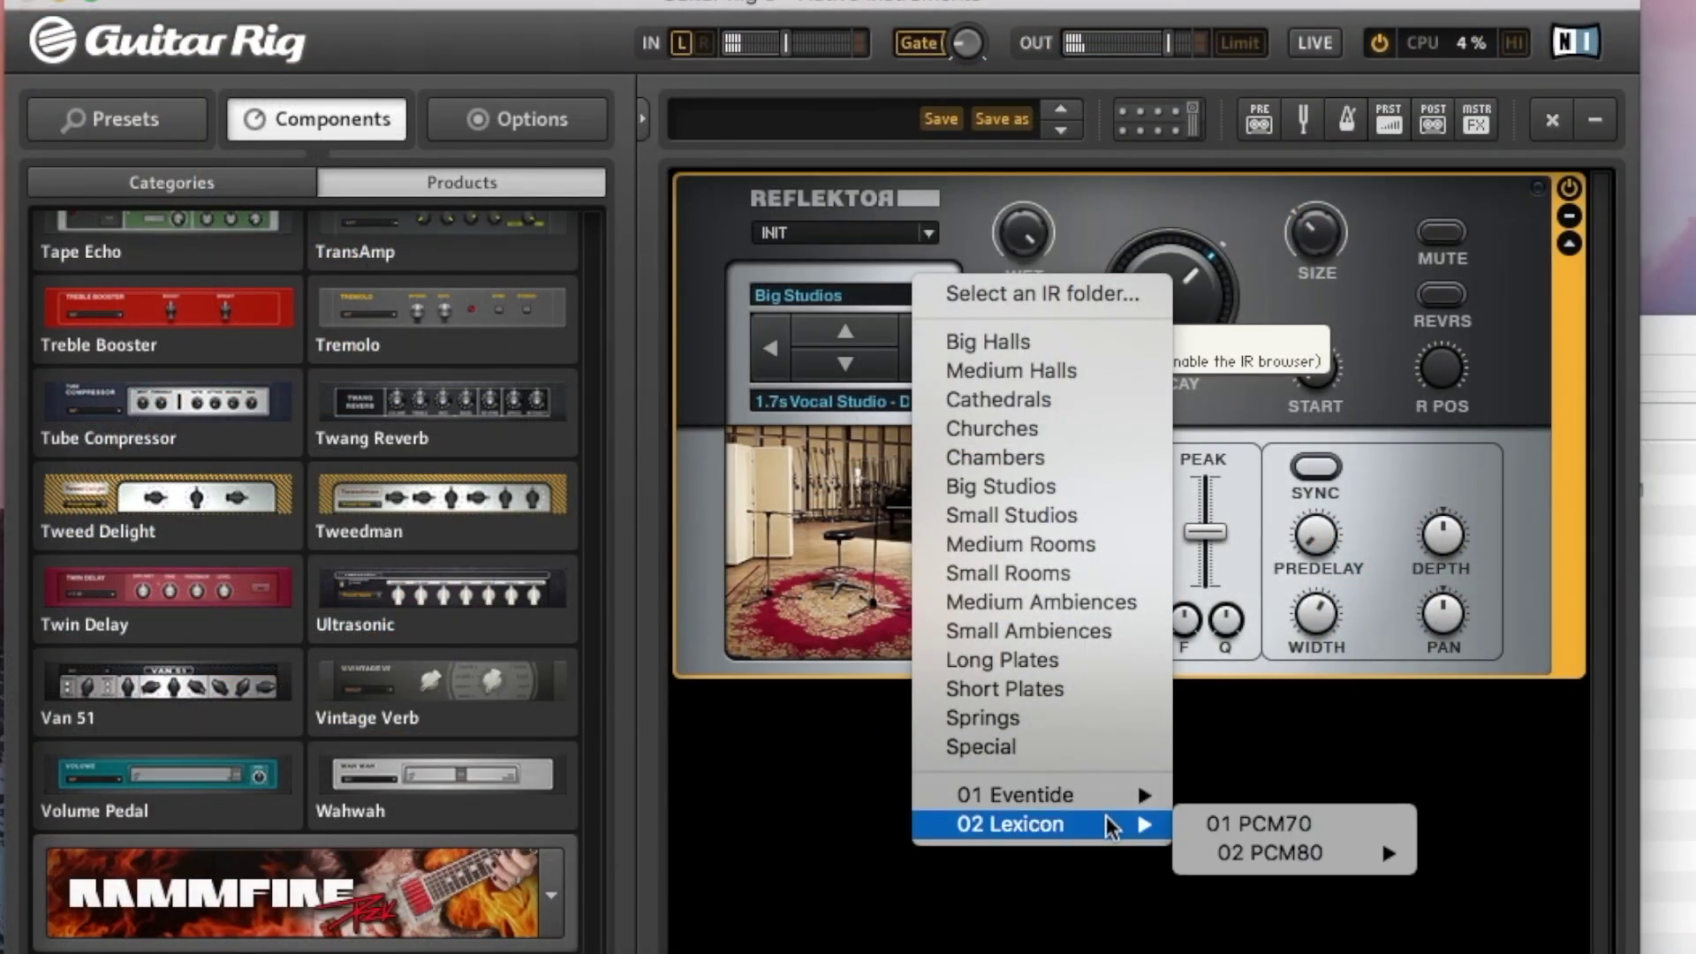
mouse_move(1015, 795)
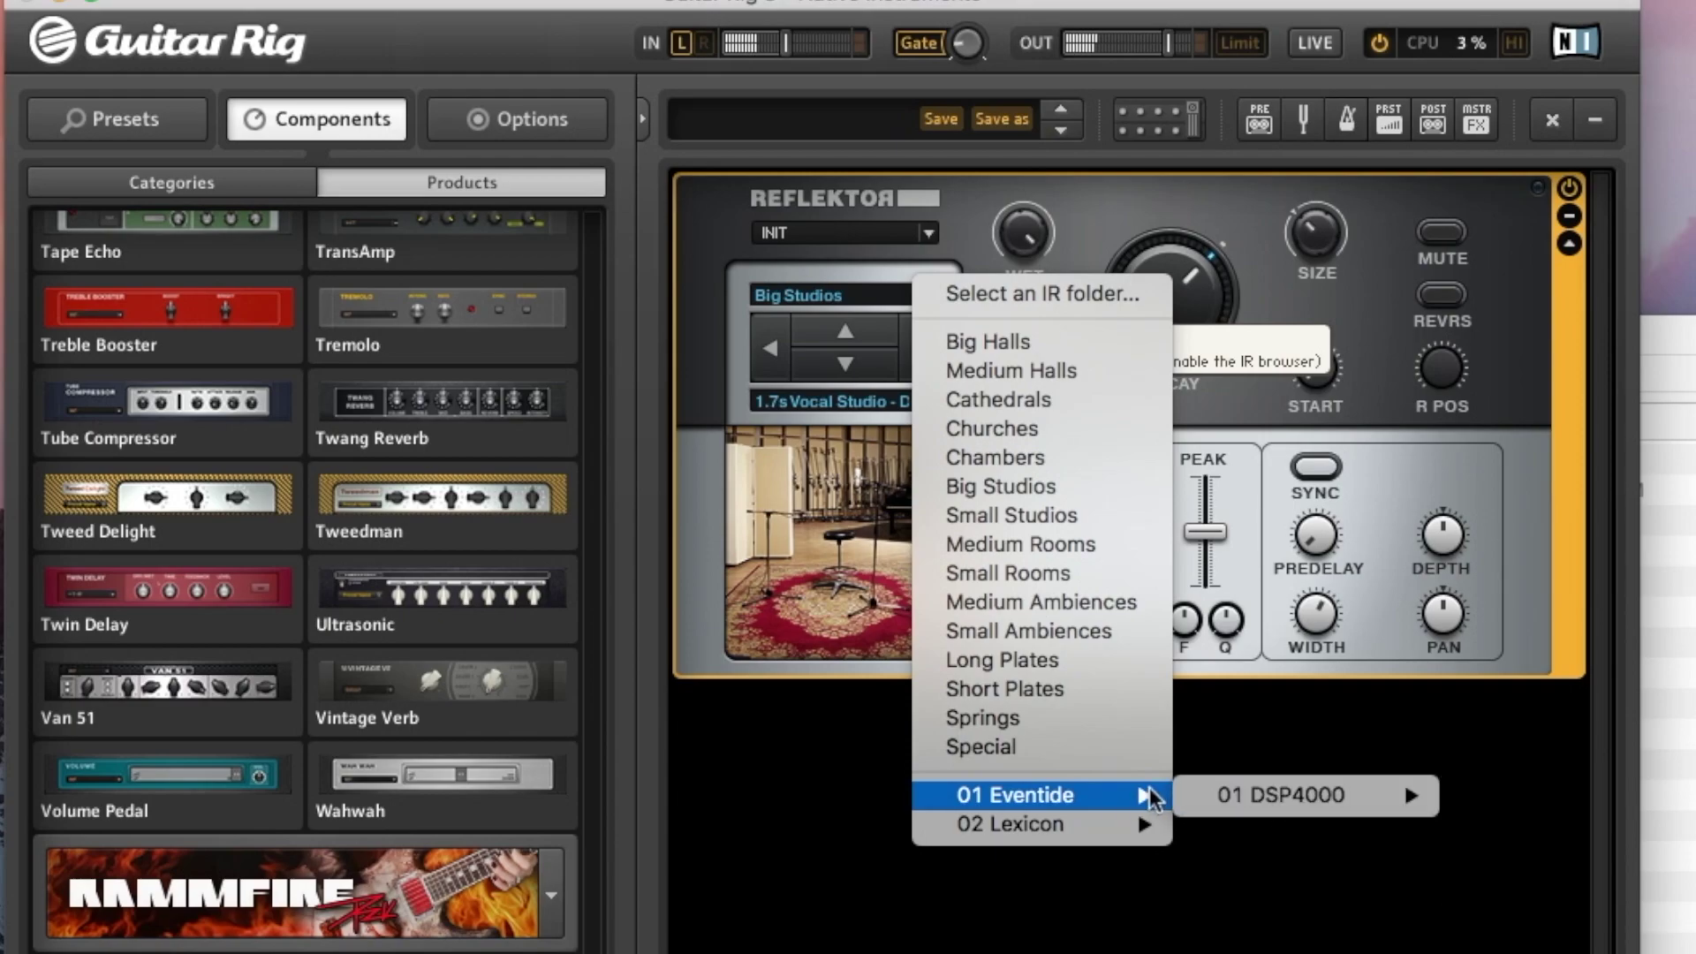
click(1248, 800)
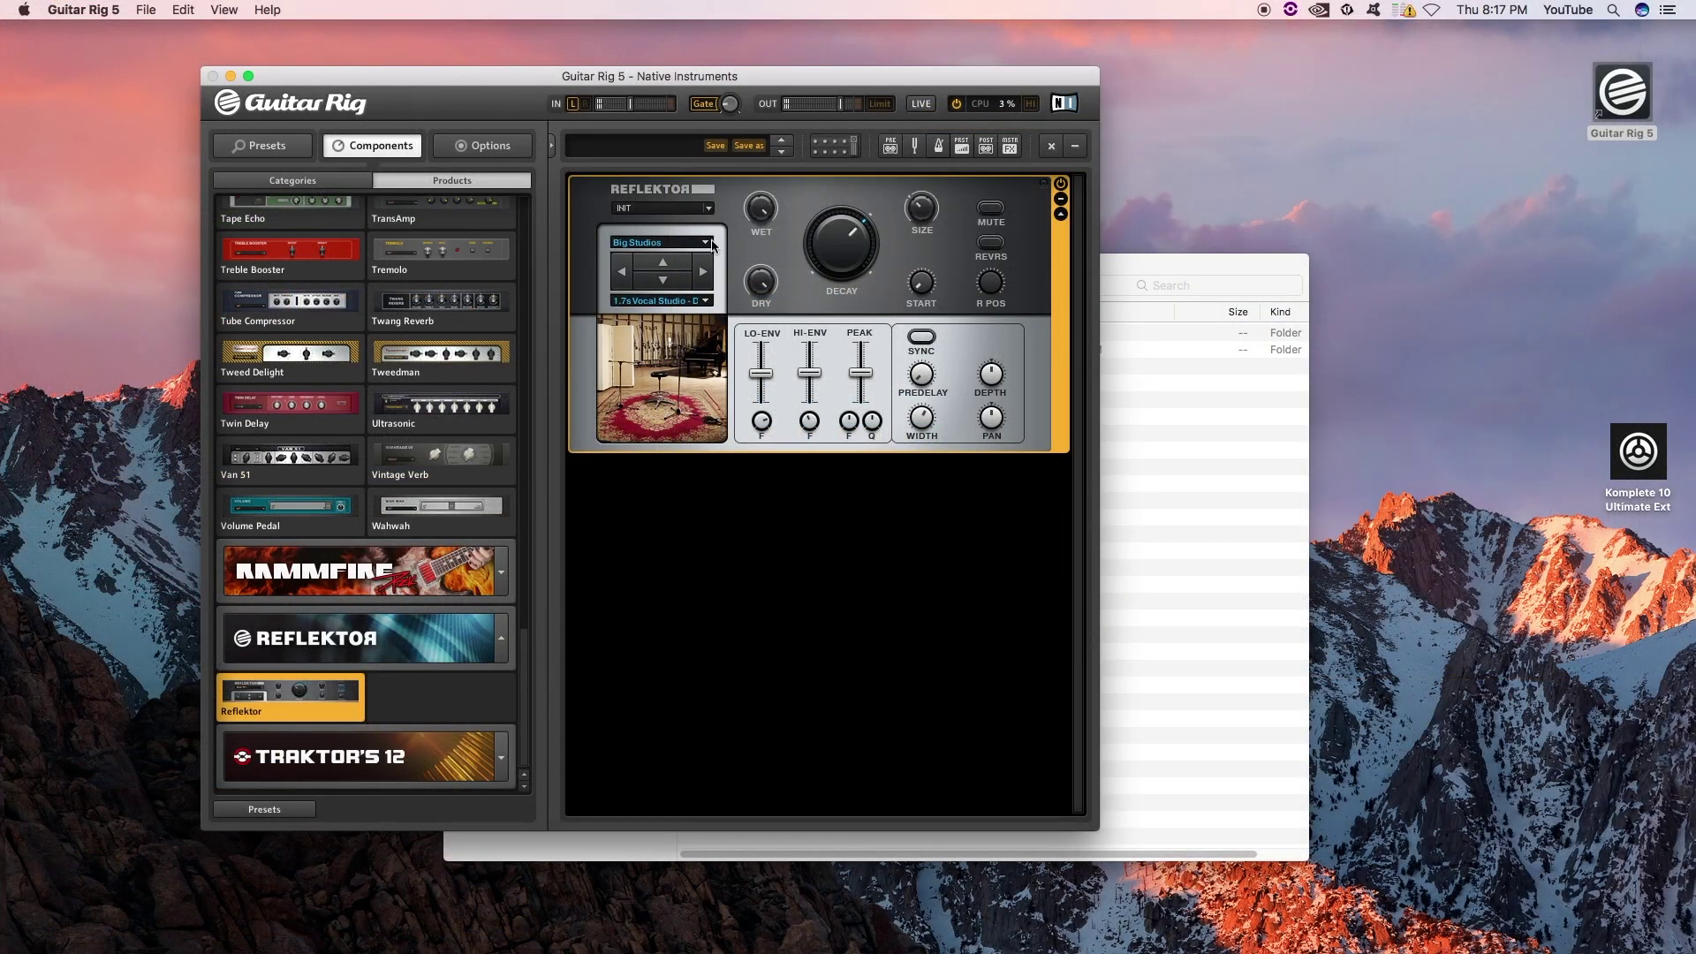
Load Eventide DSP4000 01 Plate IRs in Reflektor, then step through 02 Hall to 03 Rooms.
click(712, 243)
mouse_move(914, 517)
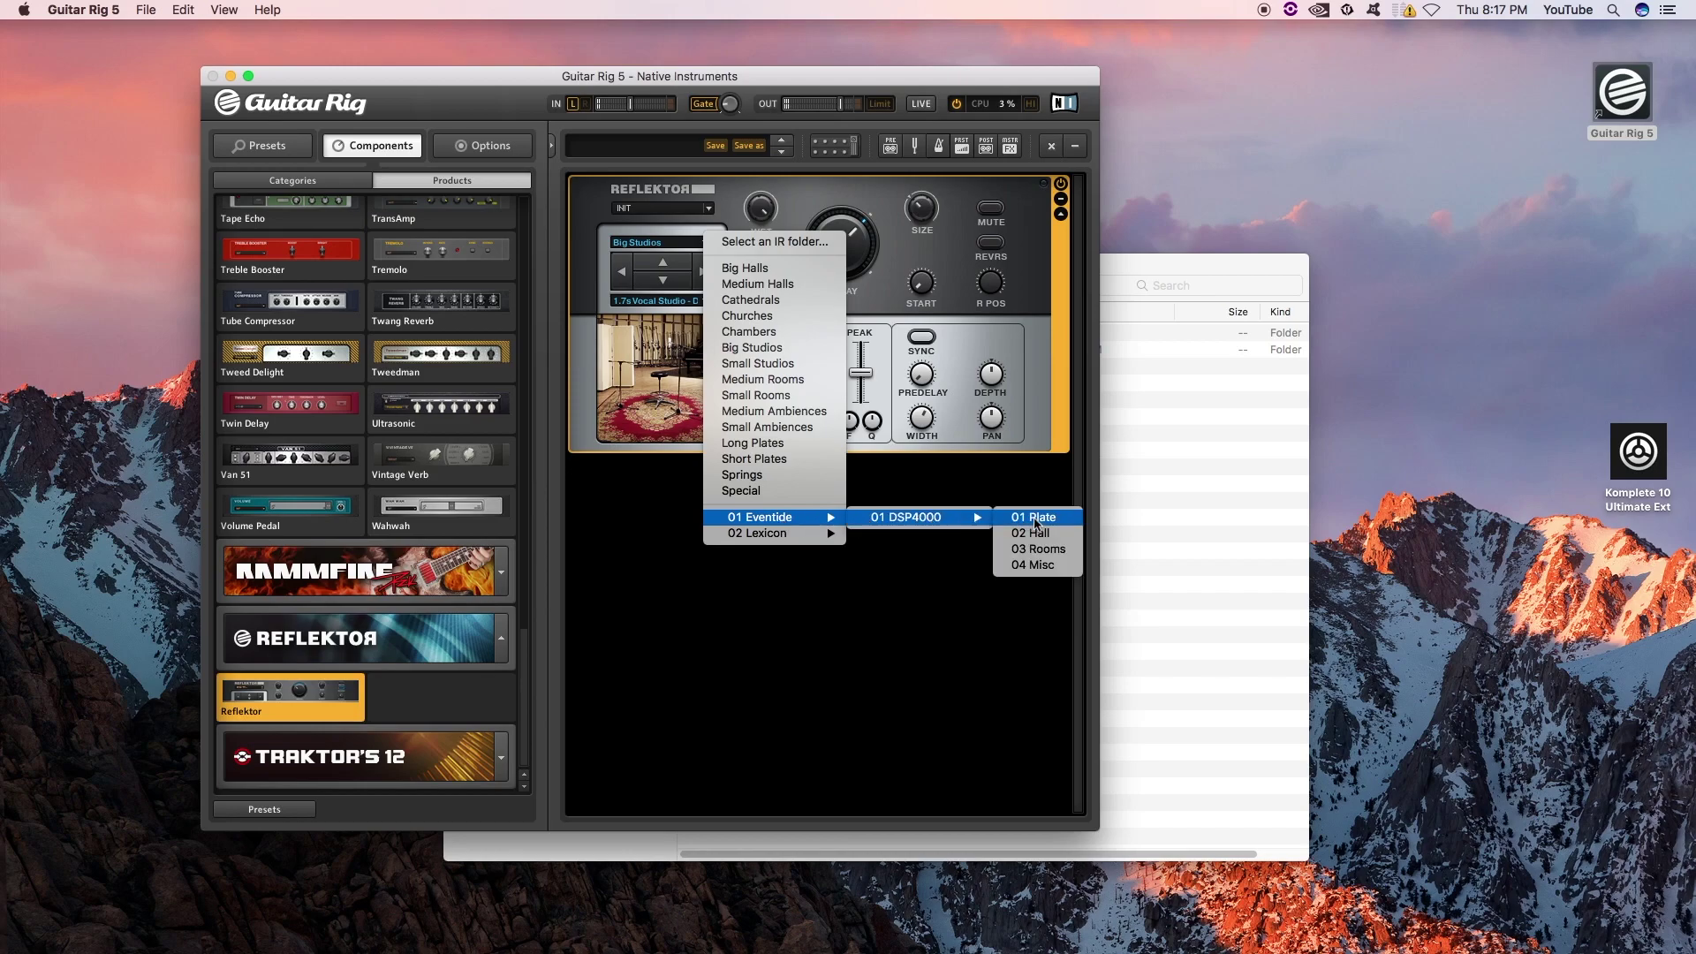
click(1035, 518)
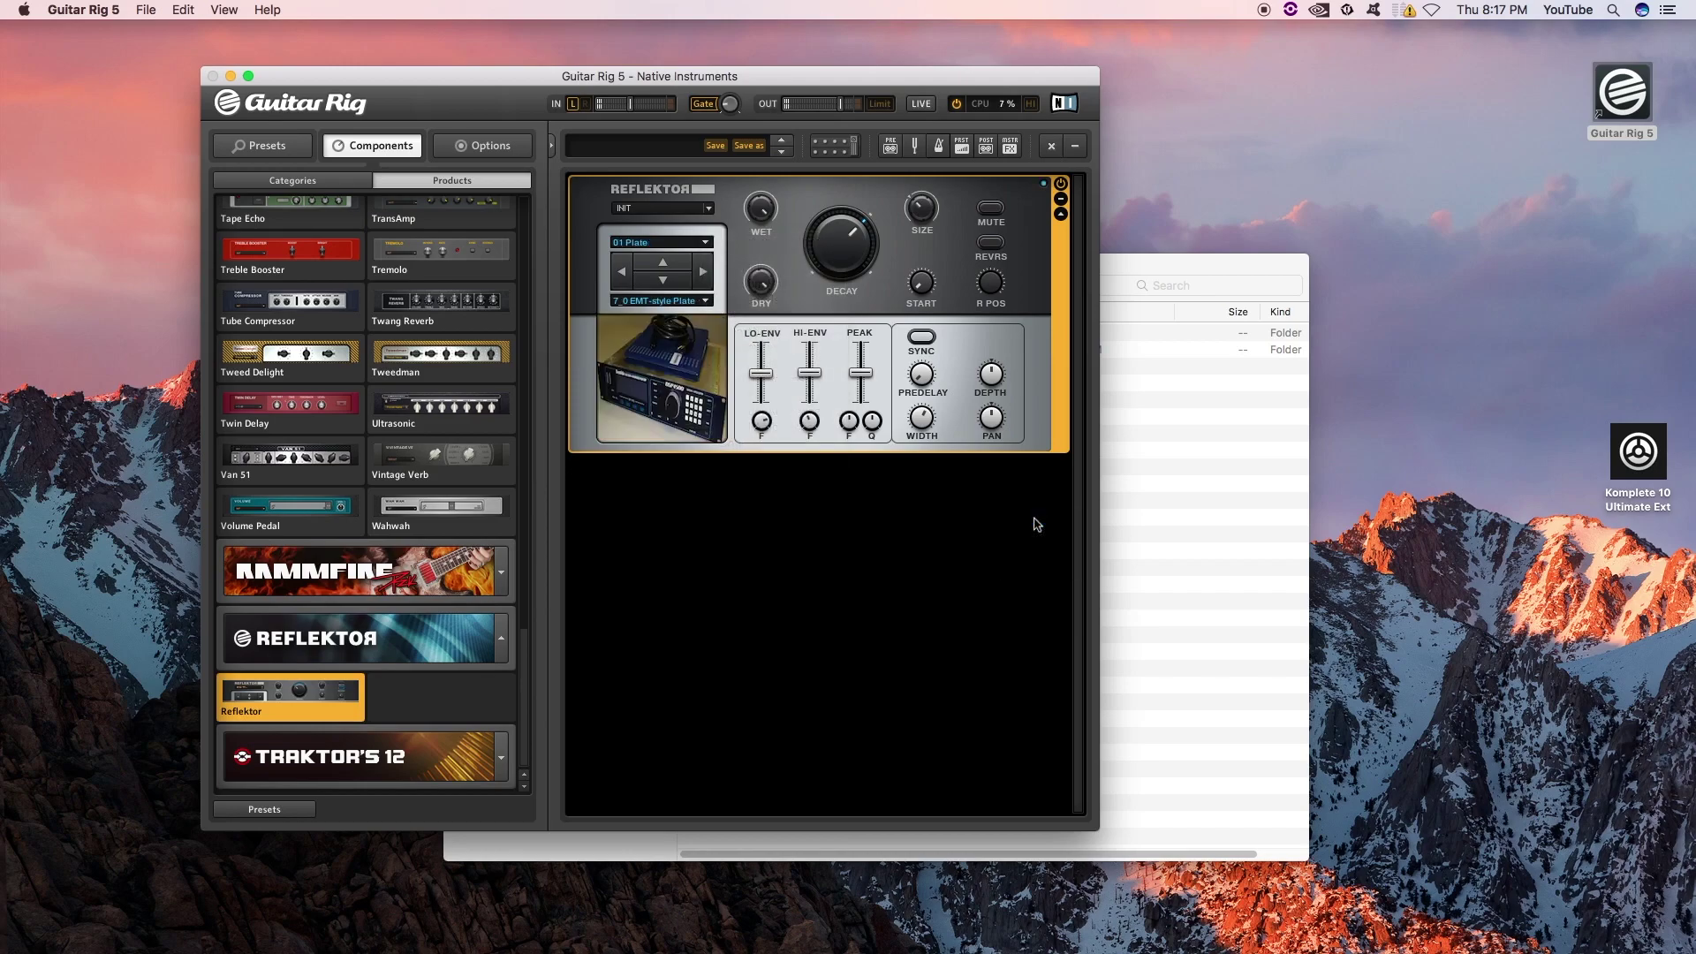
click(700, 273)
click(700, 273)
Select the 5_23 Roomy Hall impulse from the 03 Rooms IR list.
click(663, 280)
click(705, 301)
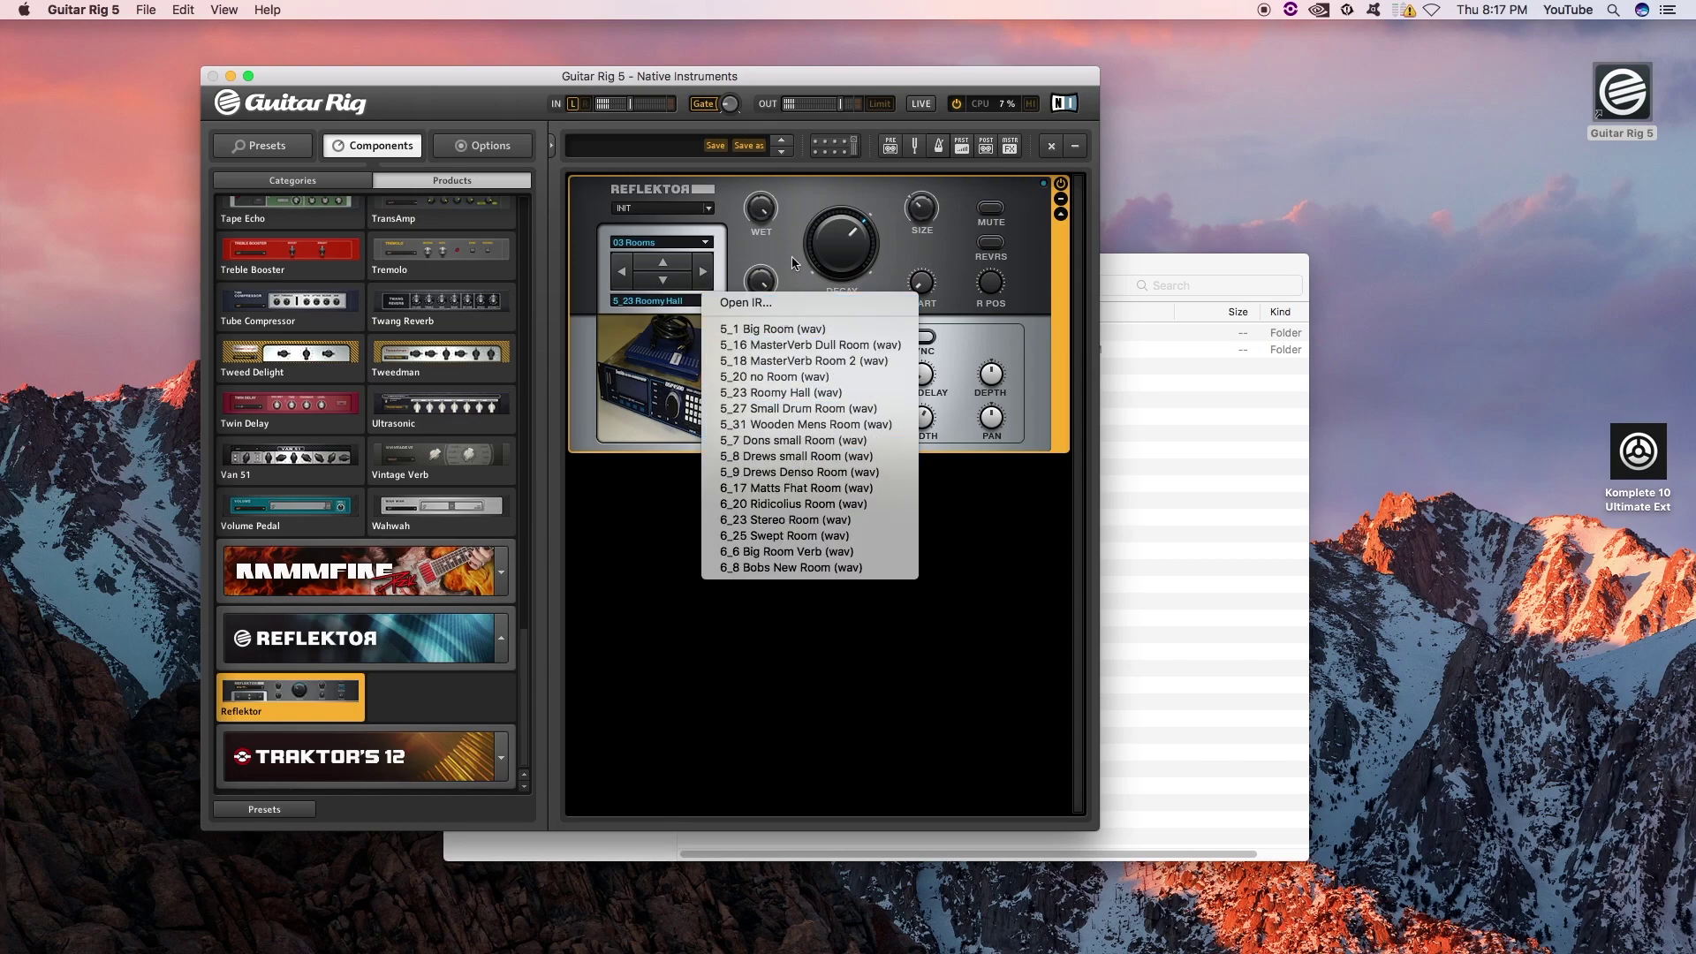
click(743, 252)
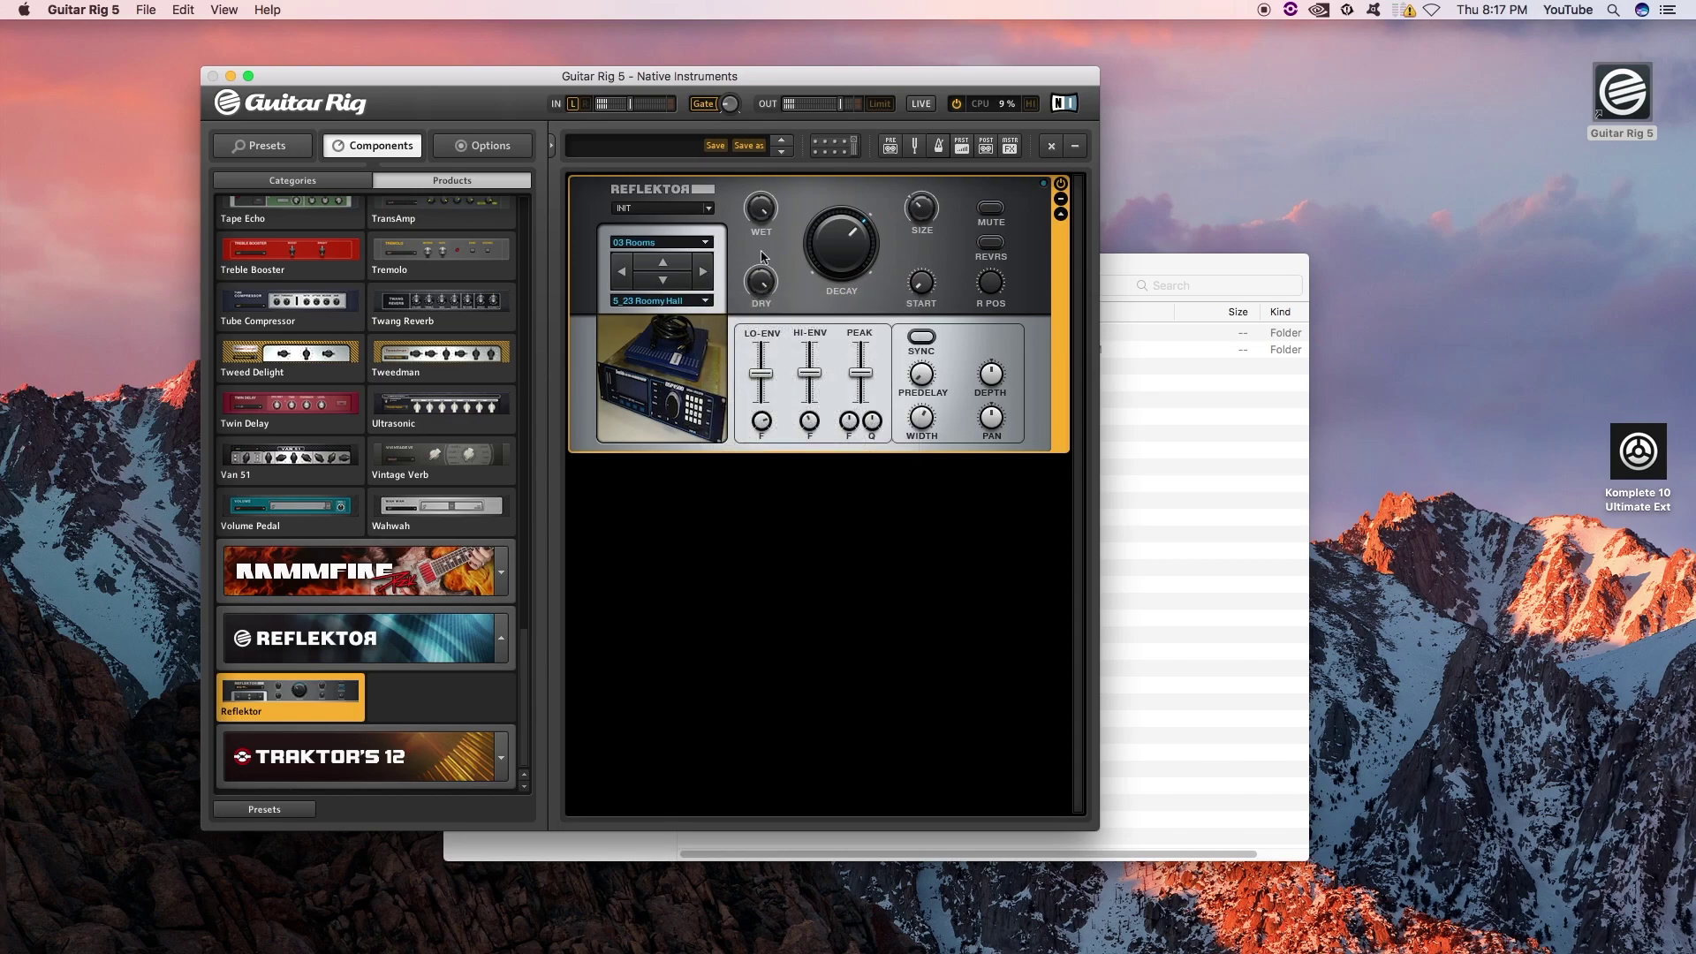
click(707, 246)
mouse_move(762, 535)
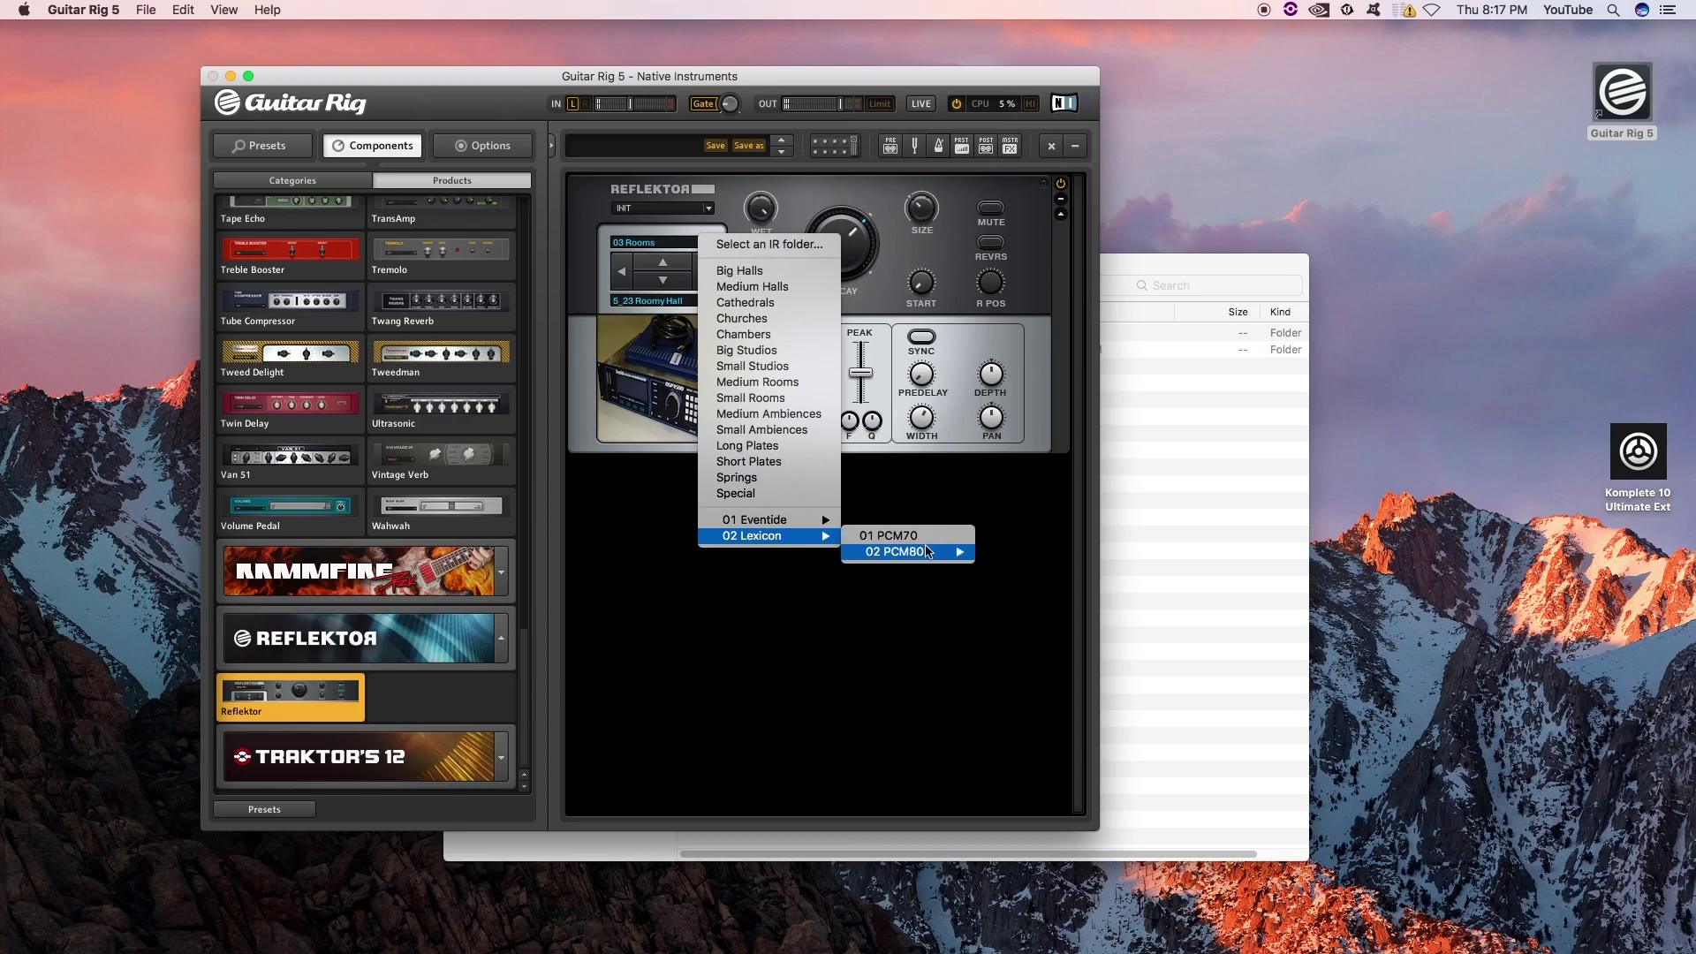
Load the Lexicon PCM80 01 Medium Hall impulse into Reflektor.
mouse_move(897, 551)
click(1026, 553)
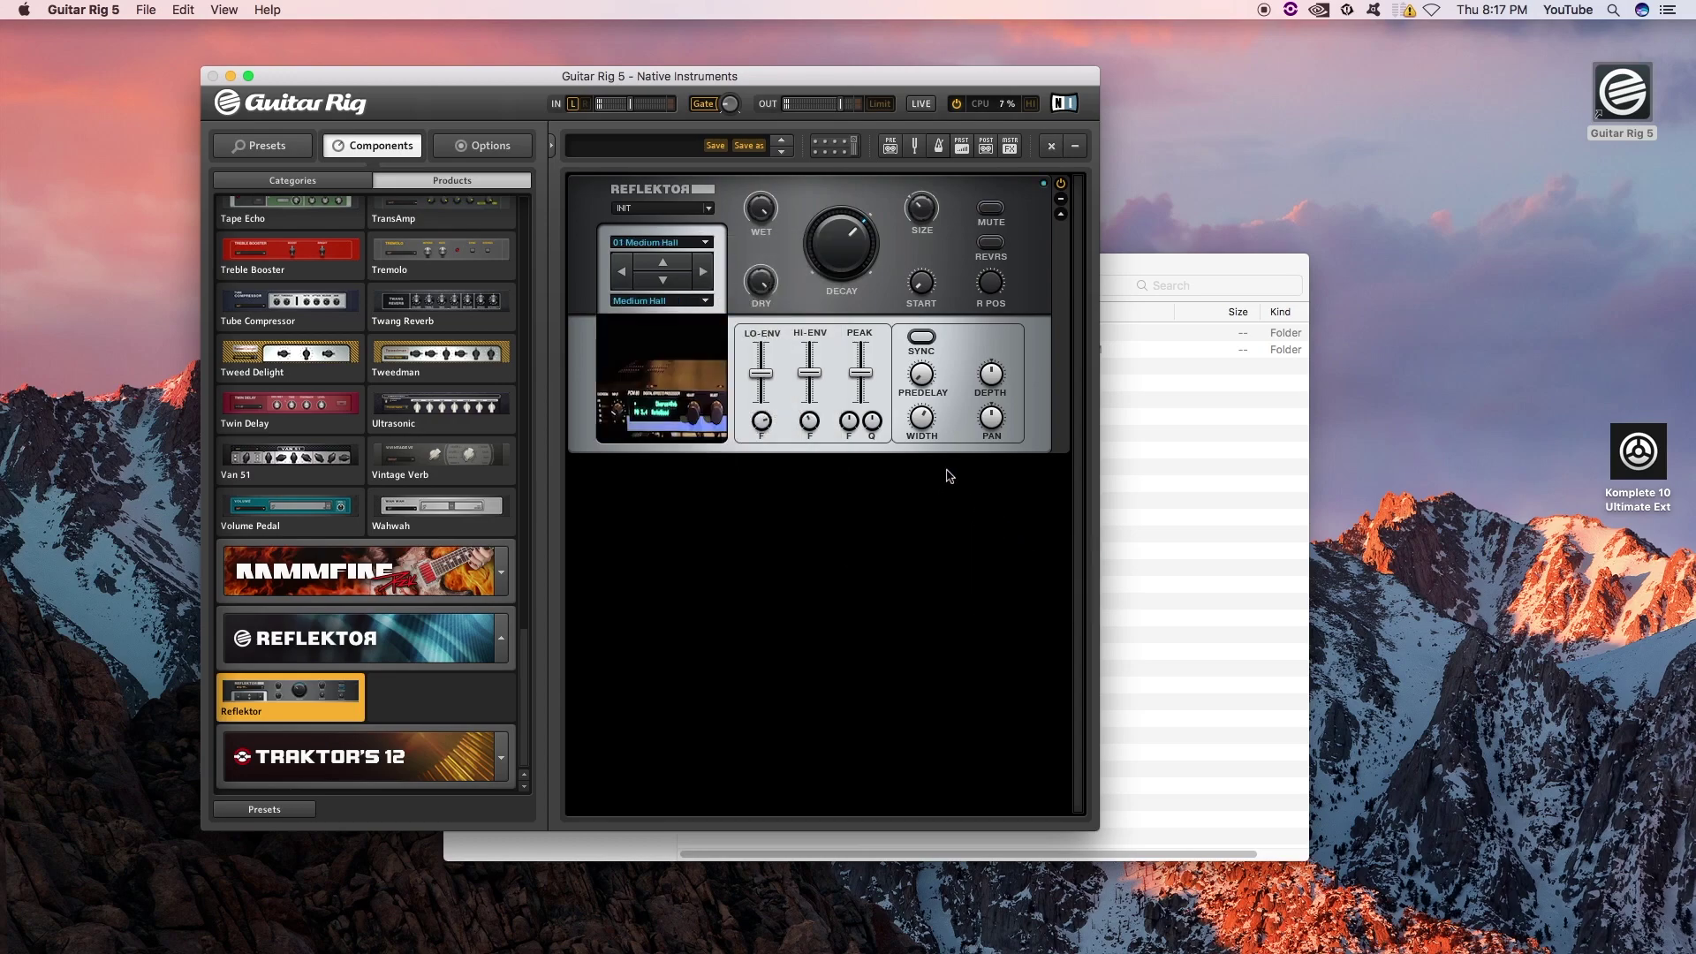